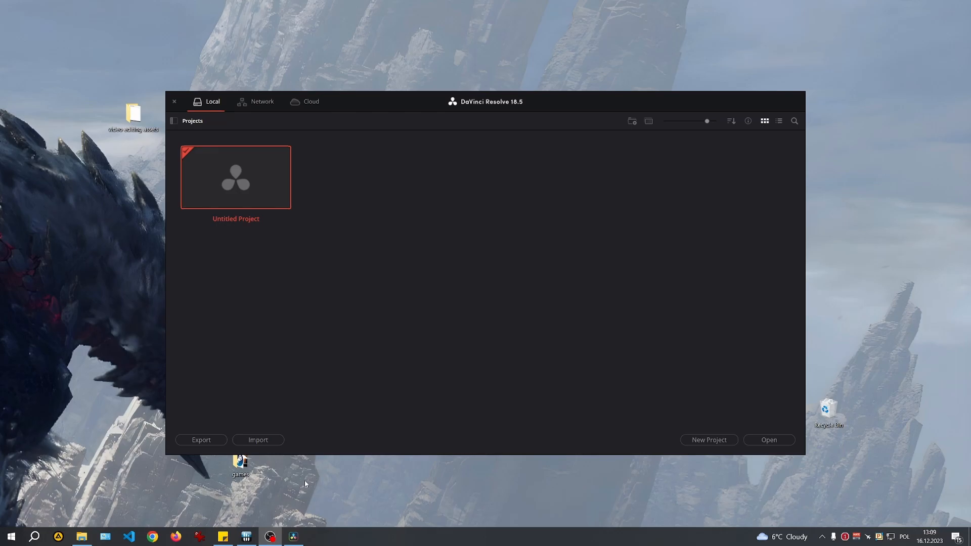
Step: Open the Untitled Project and switch to the Edit page
double_click(226, 167)
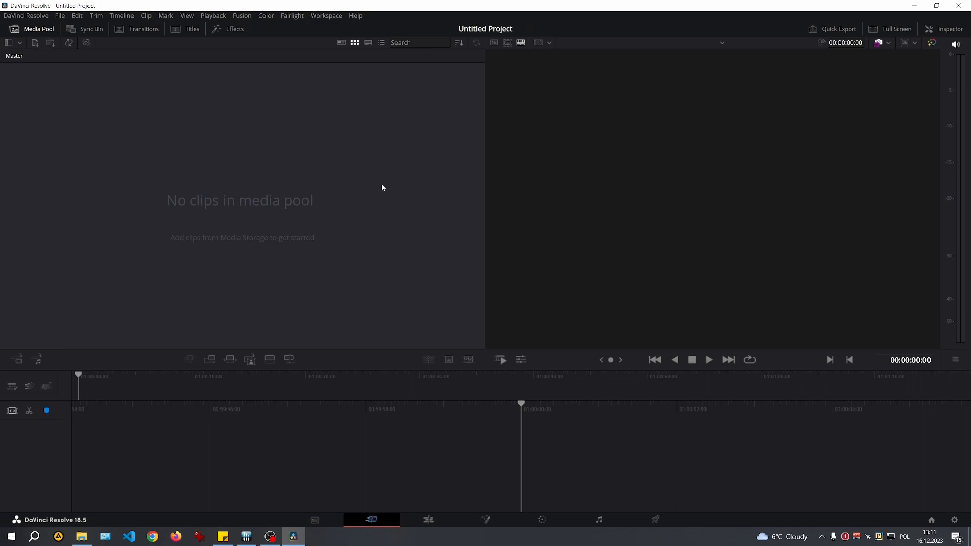
click(434, 519)
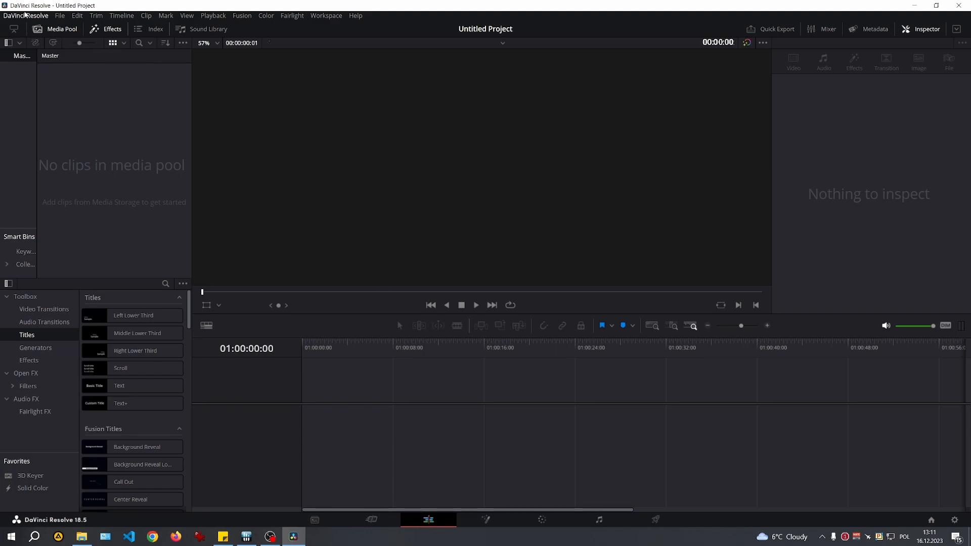
Step: Turn on Dual Screen mode with the Full Screen Timeline and turn Dual Screen off again
click(24, 16)
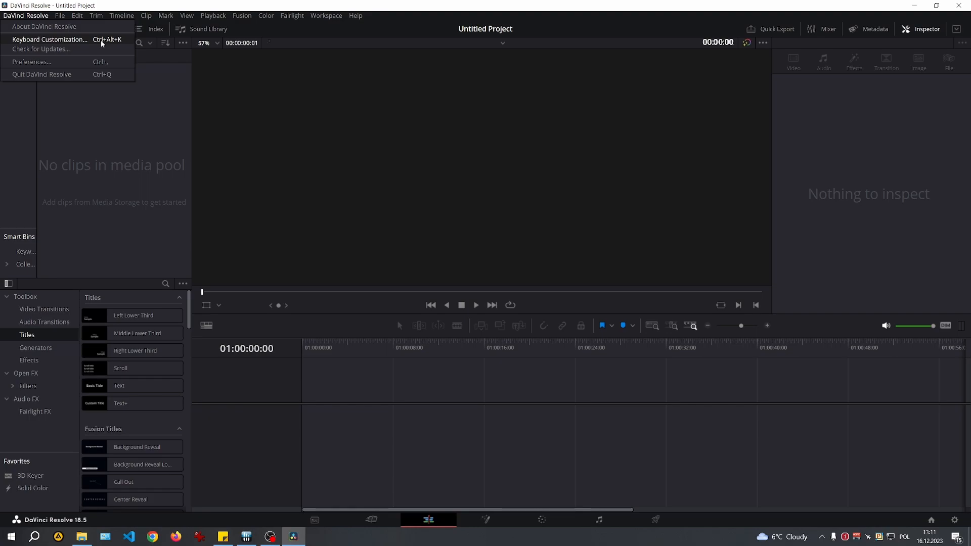
click(340, 18)
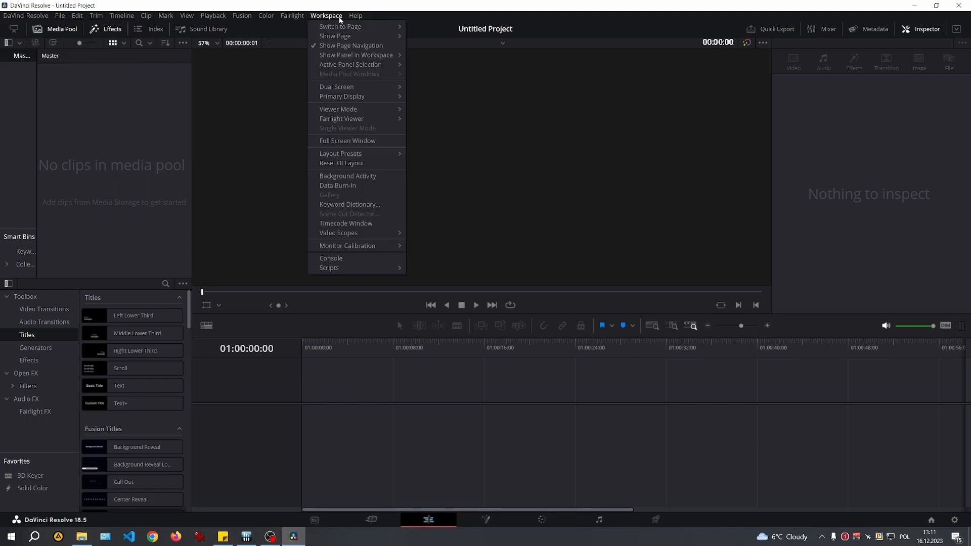
mouse_move(390, 87)
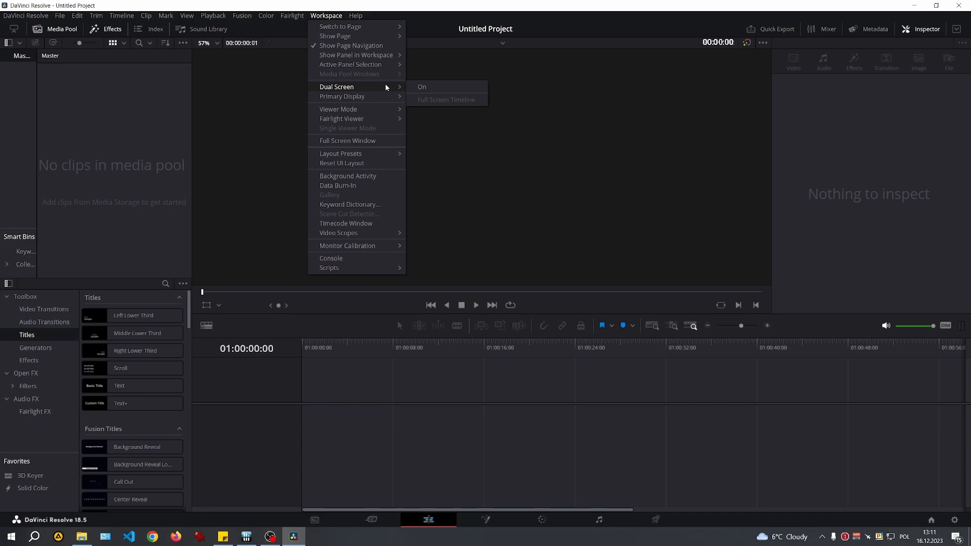
click(442, 88)
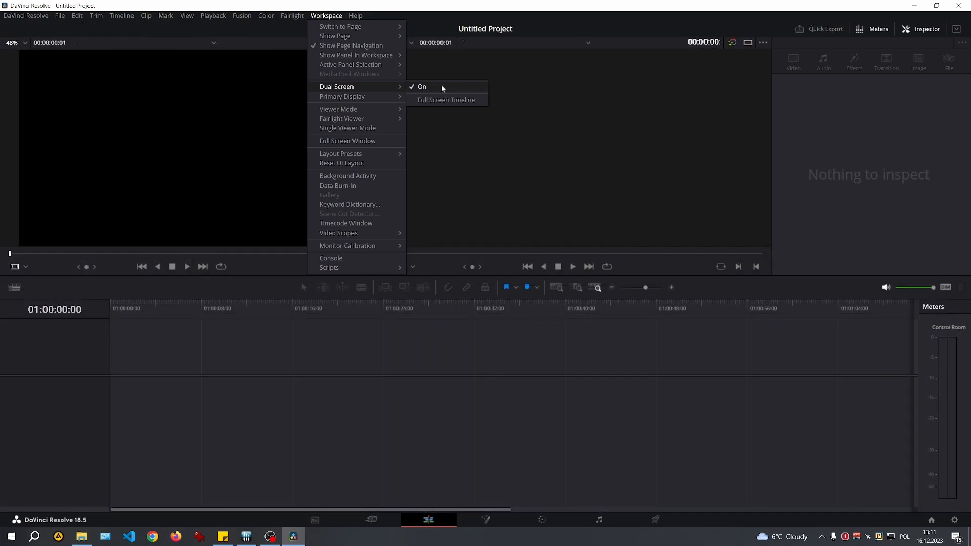
click(474, 104)
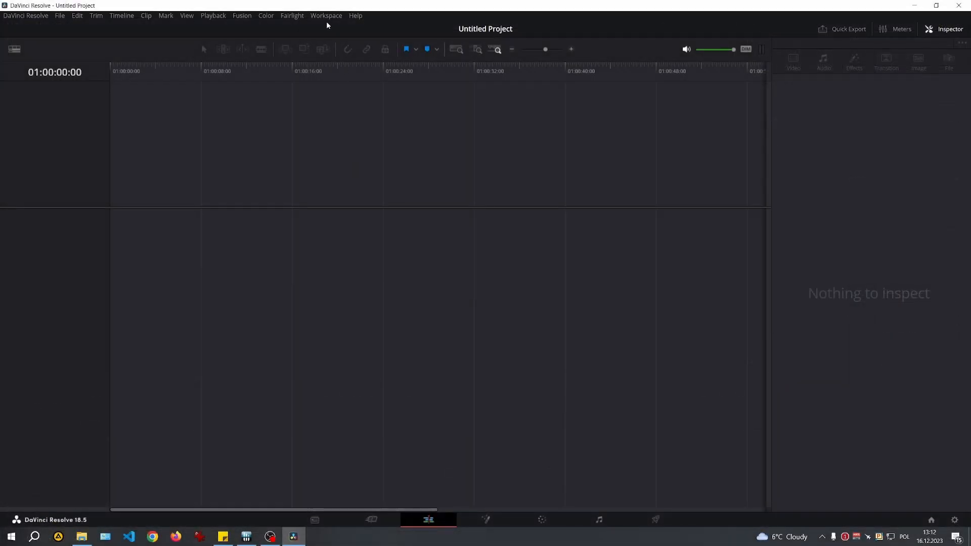
click(326, 16)
mouse_move(363, 83)
click(433, 83)
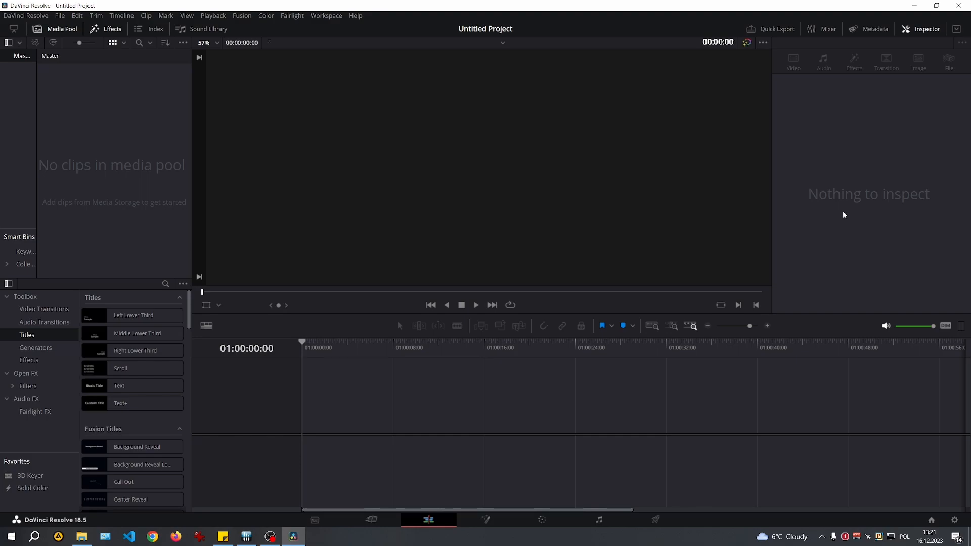
Step: Hide the Media Pool, Effects and Inspector, and switch to a single viewer and back to two viewers
click(55, 29)
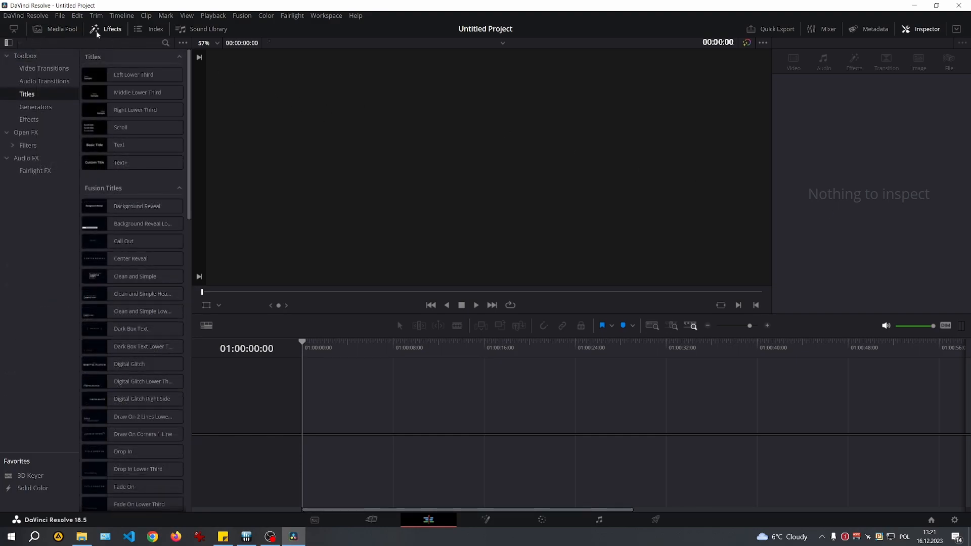
click(106, 29)
click(914, 28)
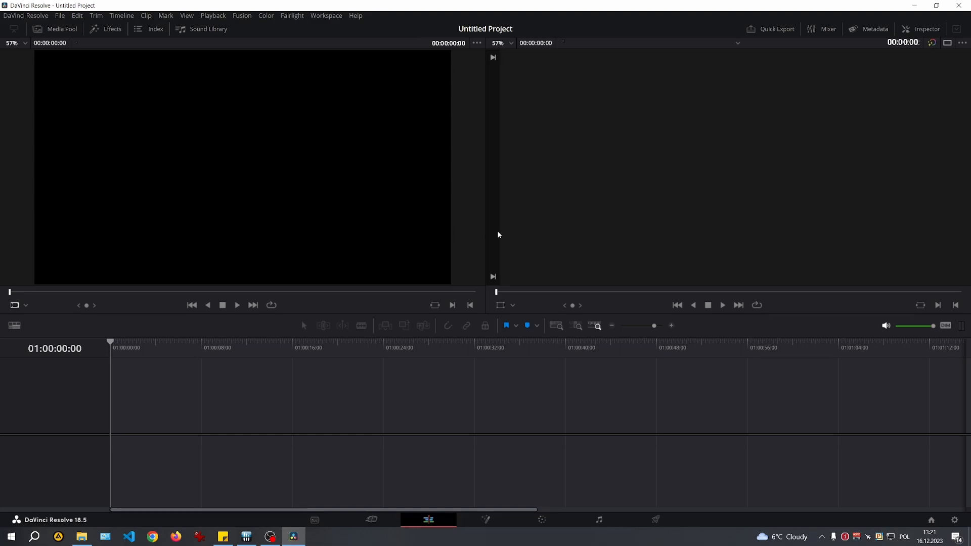
click(947, 43)
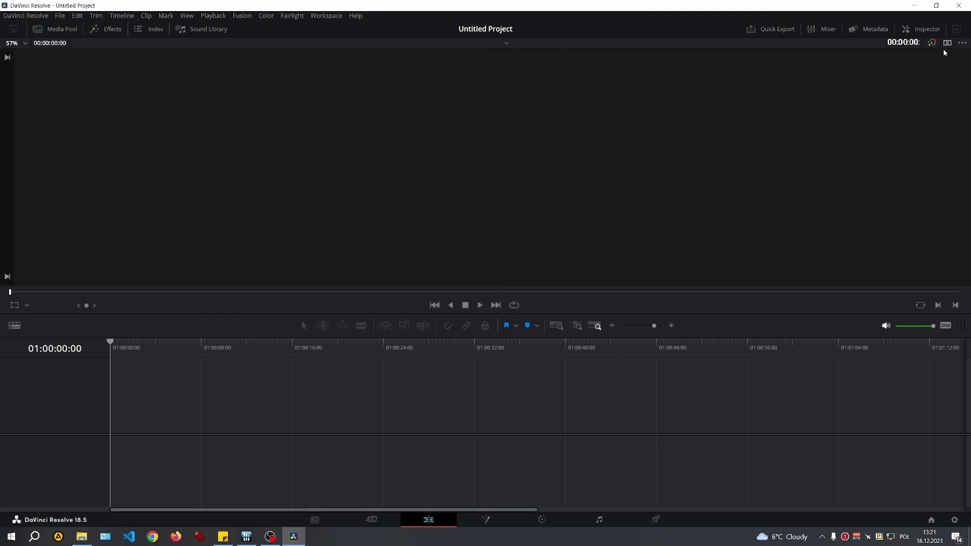
click(947, 43)
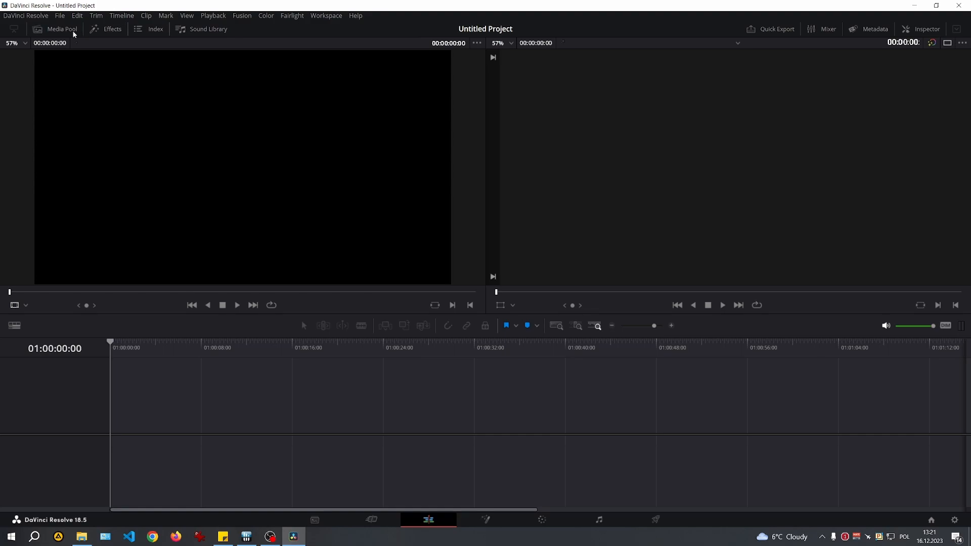
Step: Show the Media Pool, Effects and Inspector again
click(73, 29)
click(106, 29)
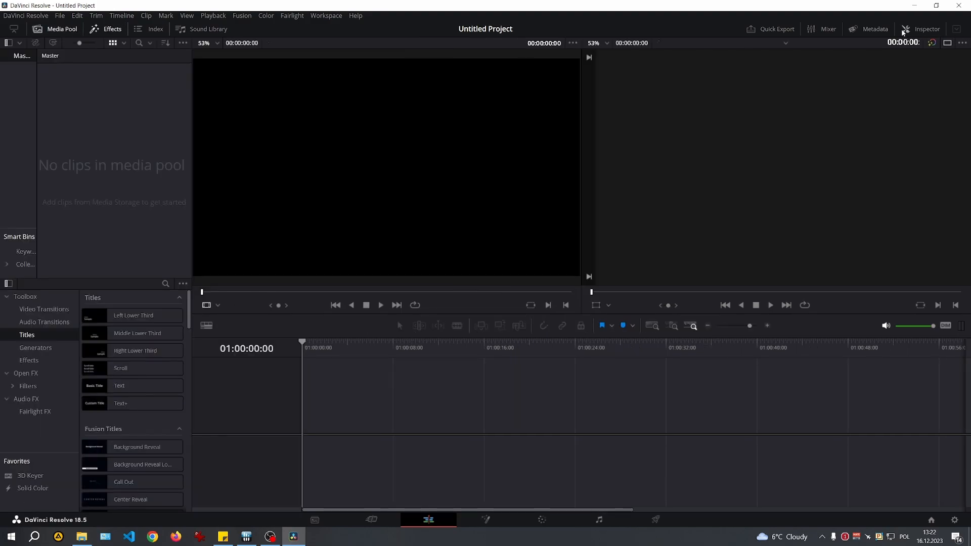
click(915, 29)
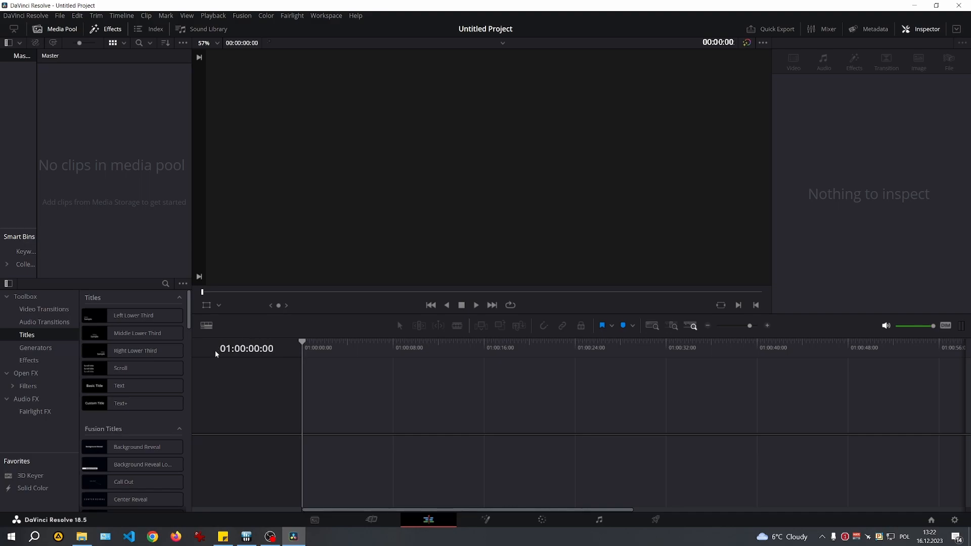
Step: Set the start timecode for new timelines to 00:00:00:00 in the user editing preferences and save
click(40, 17)
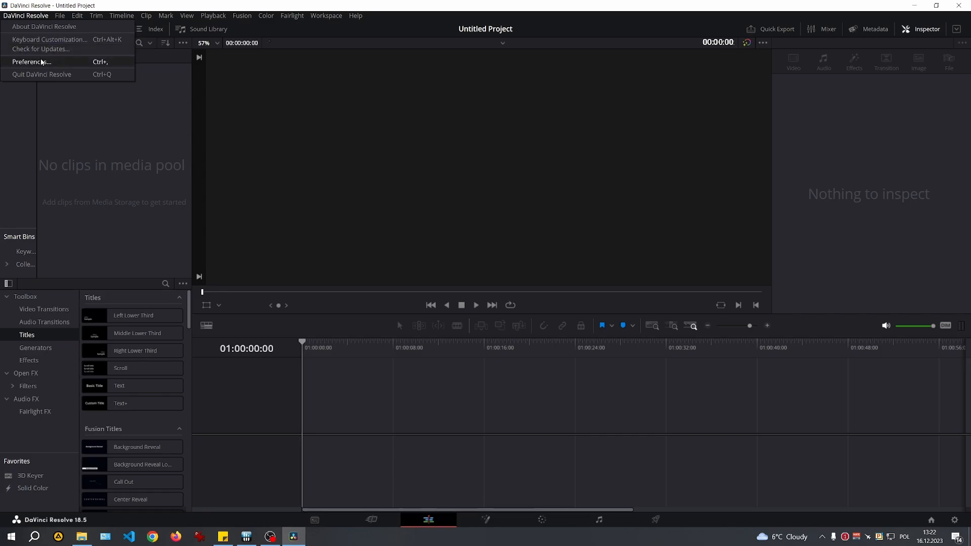
click(41, 62)
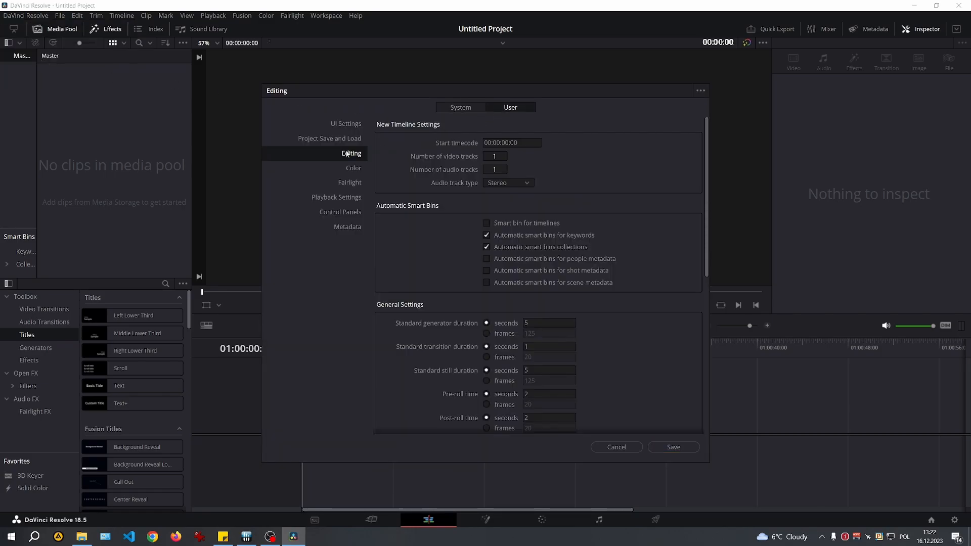
click(502, 142)
text(0)
click(674, 447)
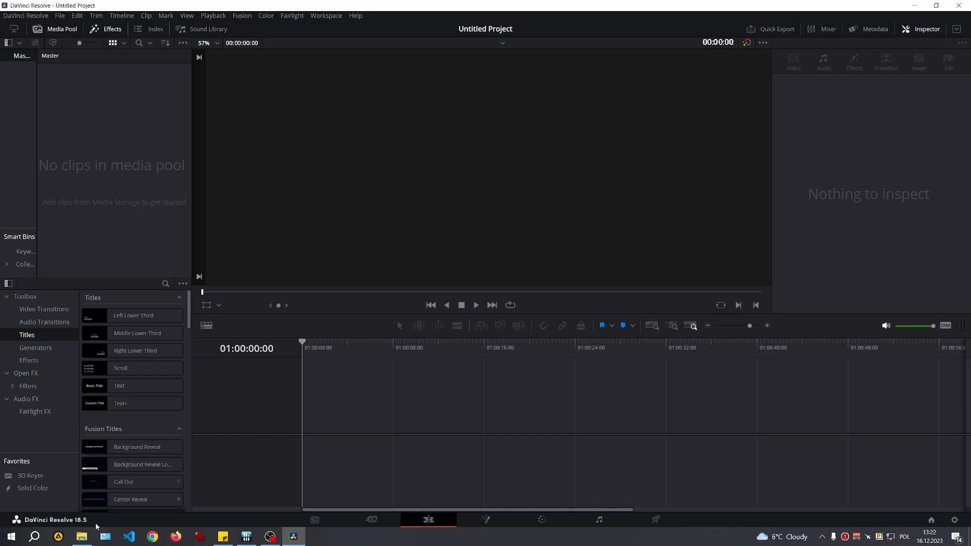
Step: Import all four files from the video editing assets folder into the Media Pool and change the project frame rate to match
click(90, 535)
click(488, 308)
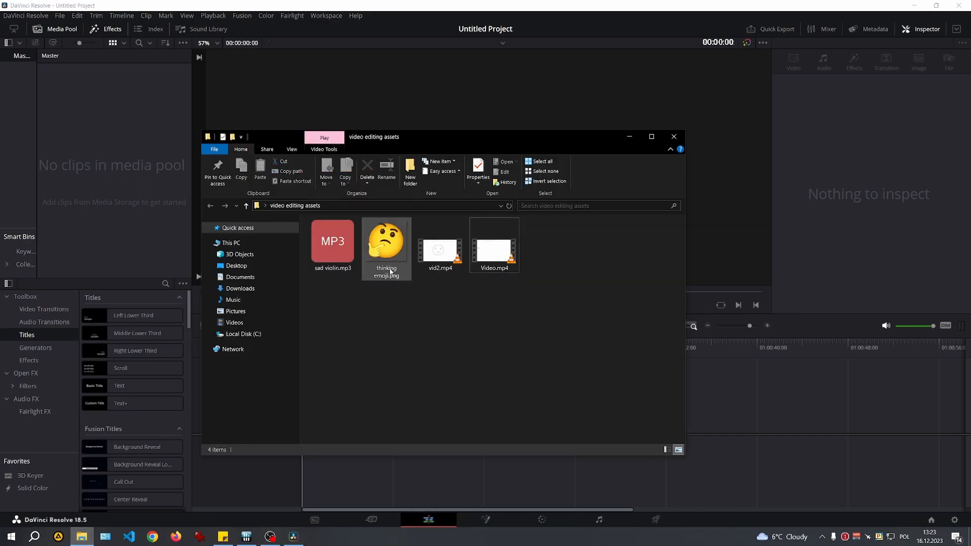
drag(583, 346, 116, 150)
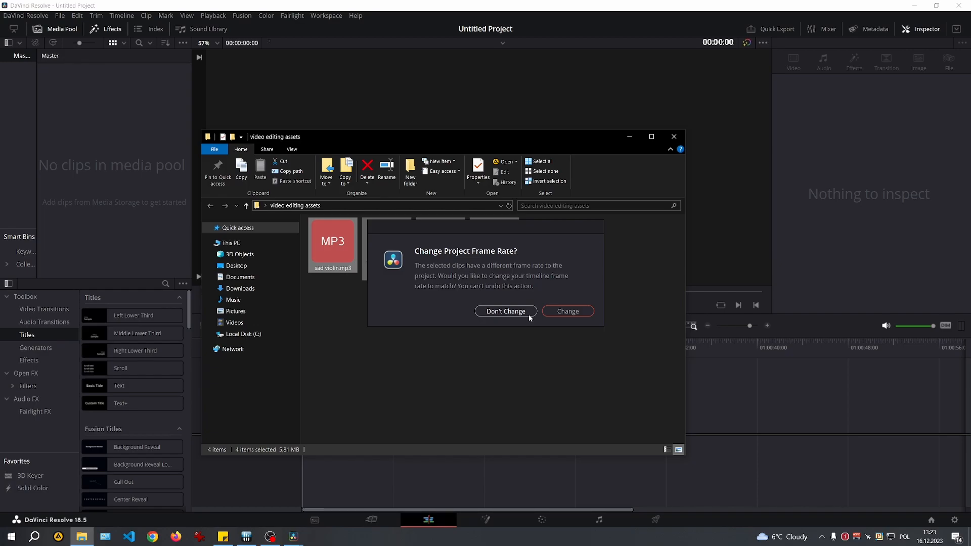
click(562, 312)
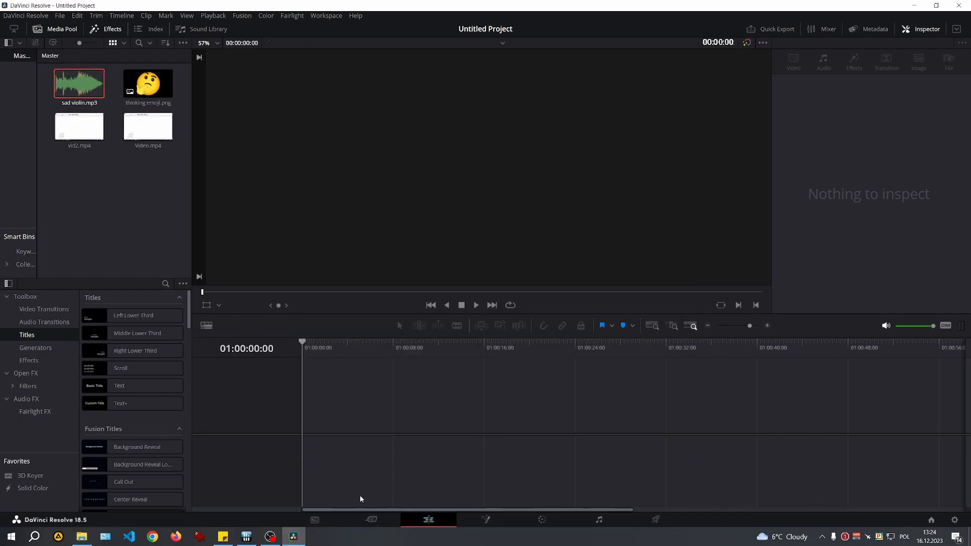
Step: Review the timeline resolution and frame rate in the project's Master Settings and leave them without saving
click(377, 517)
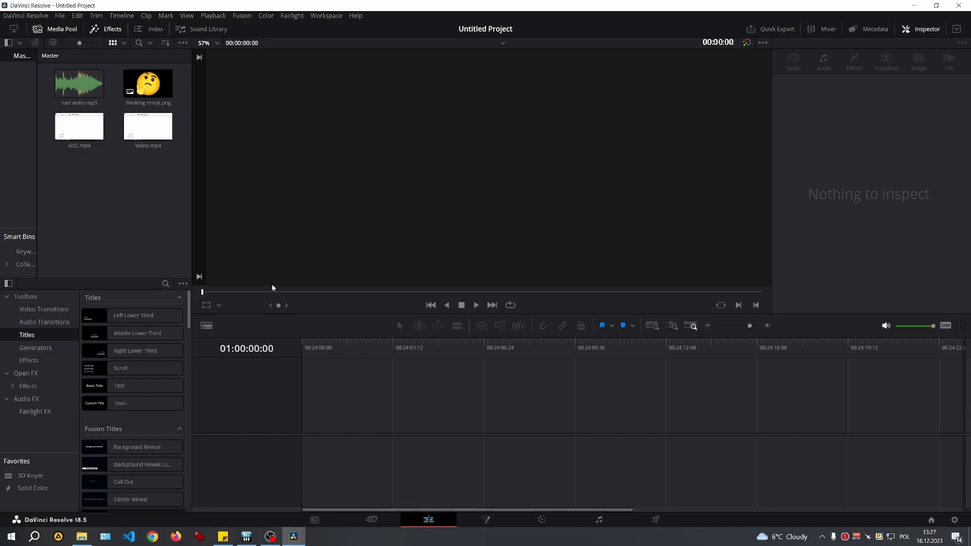
click(60, 16)
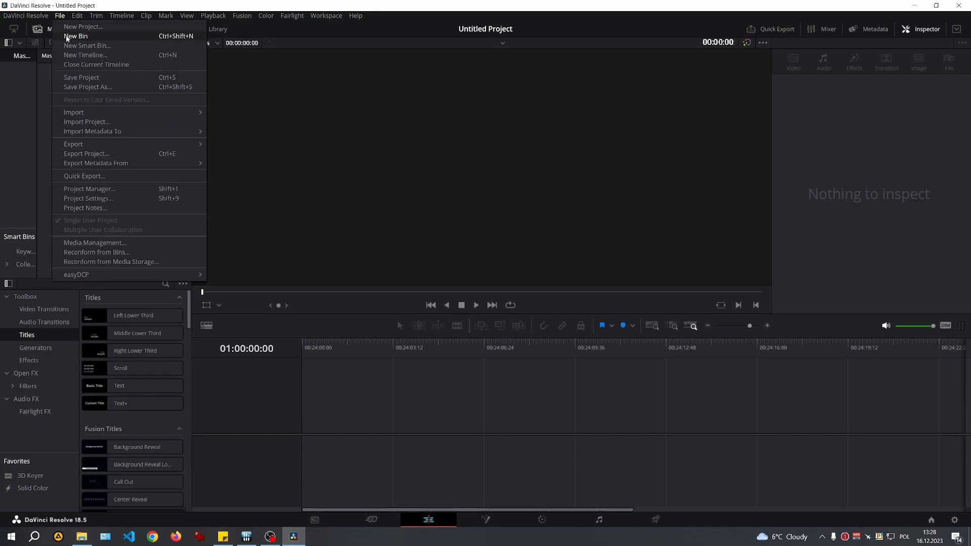
click(101, 197)
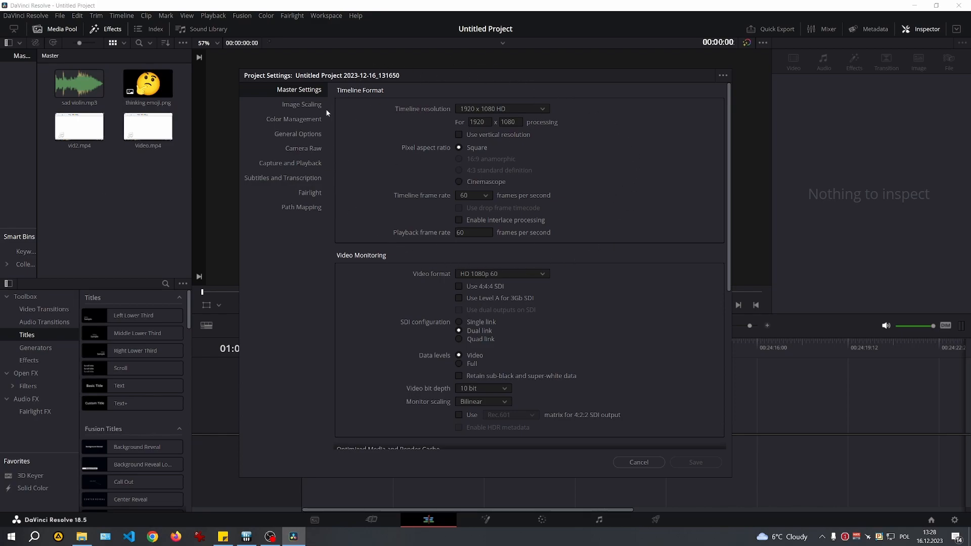
click(638, 462)
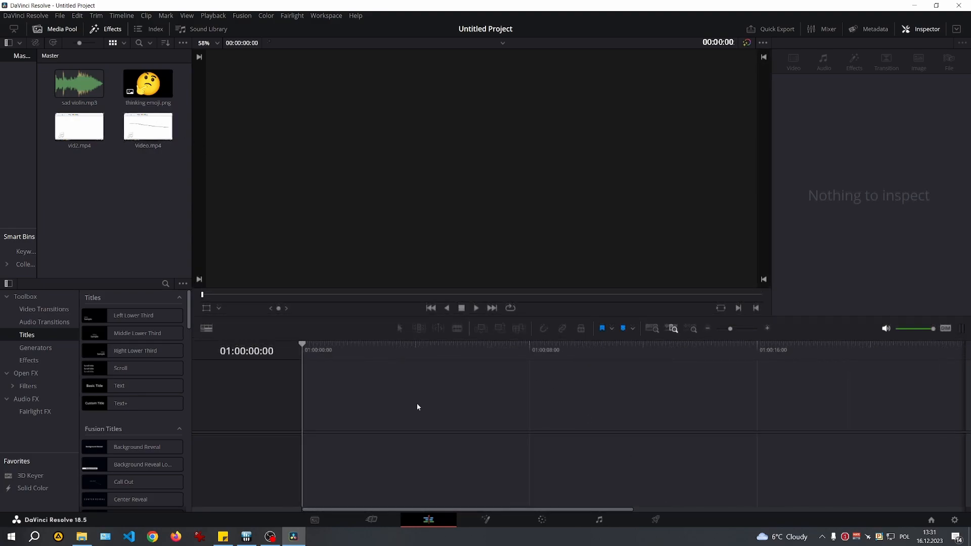
Step: Enlarge the timeline area and place Video.mp4 at the start of a new timeline
drag(367, 335, 385, 243)
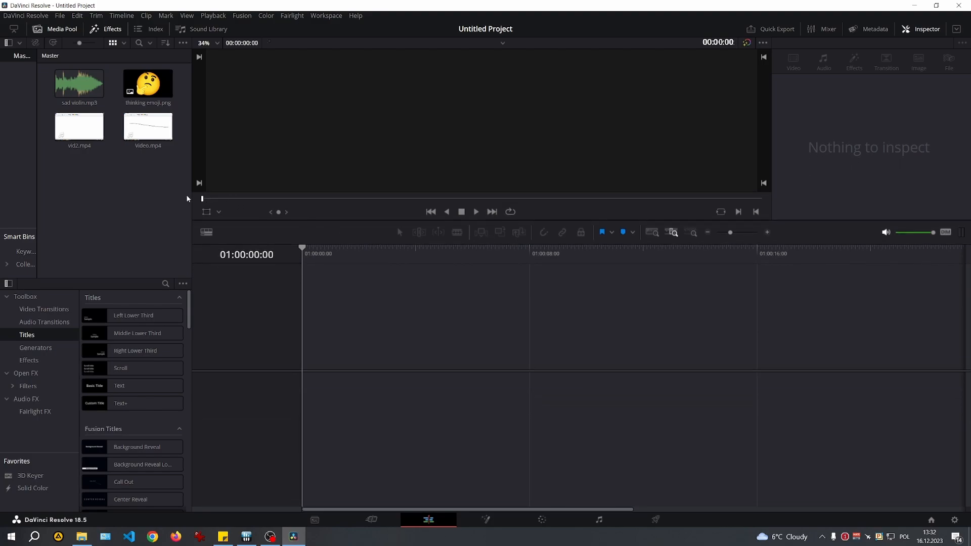
drag(147, 126, 305, 361)
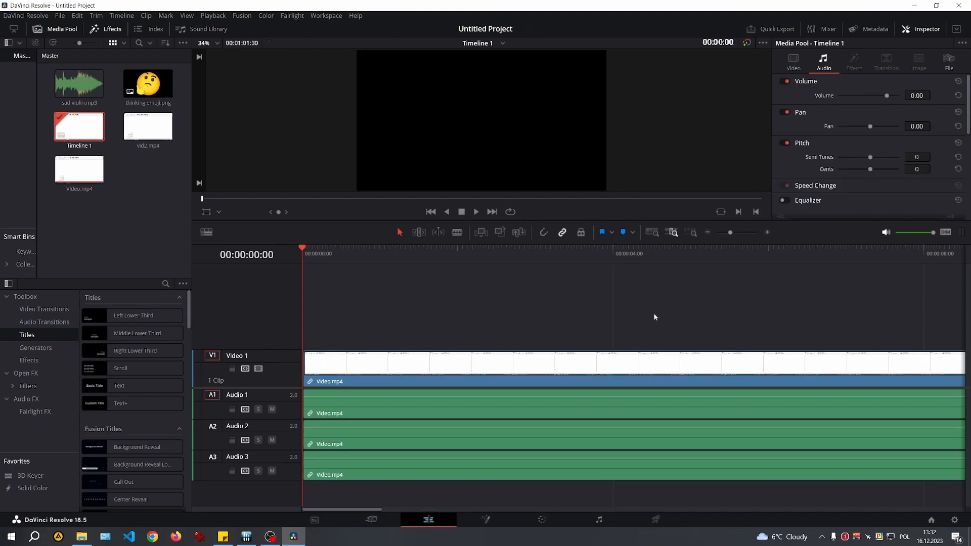
click(656, 235)
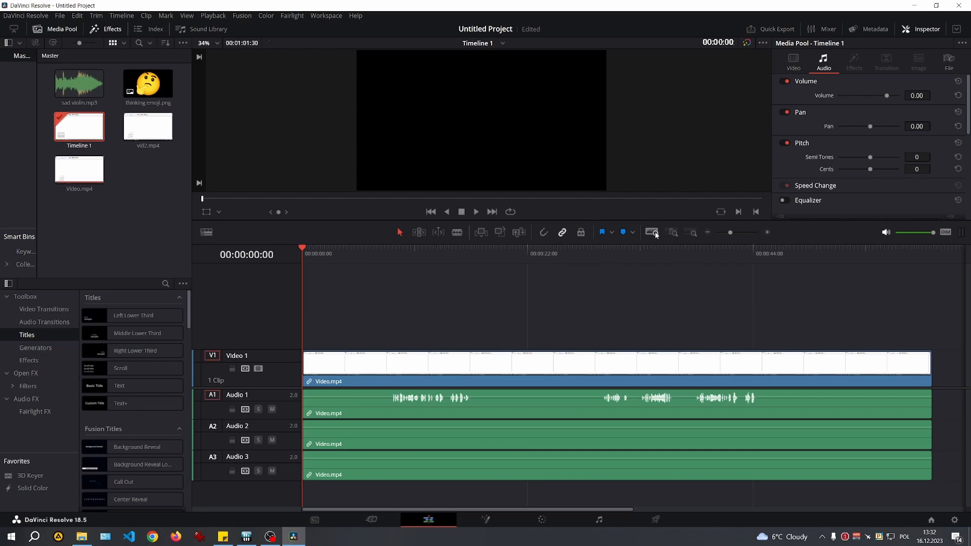
click(709, 231)
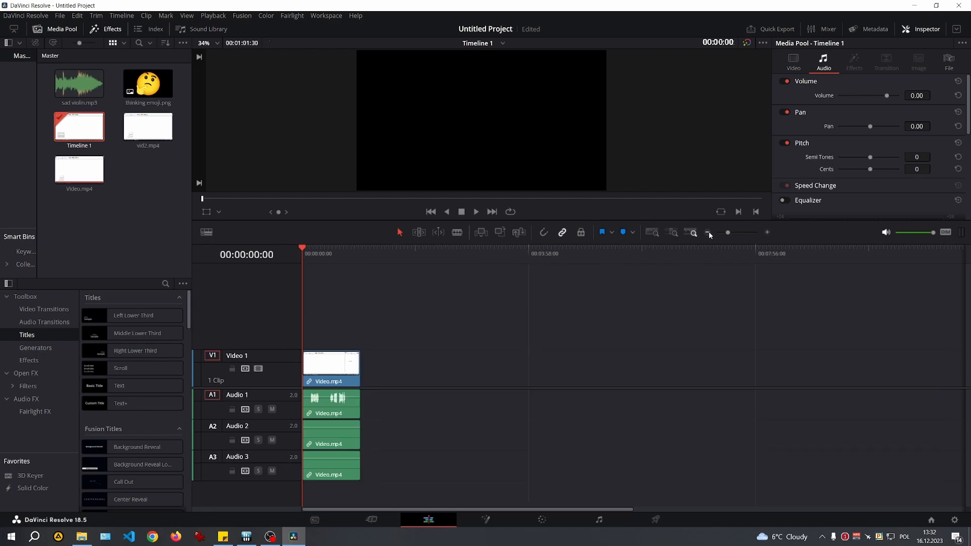
Step: Switch the Media Pool clips to Metadata view and back to Thumb view
click(124, 43)
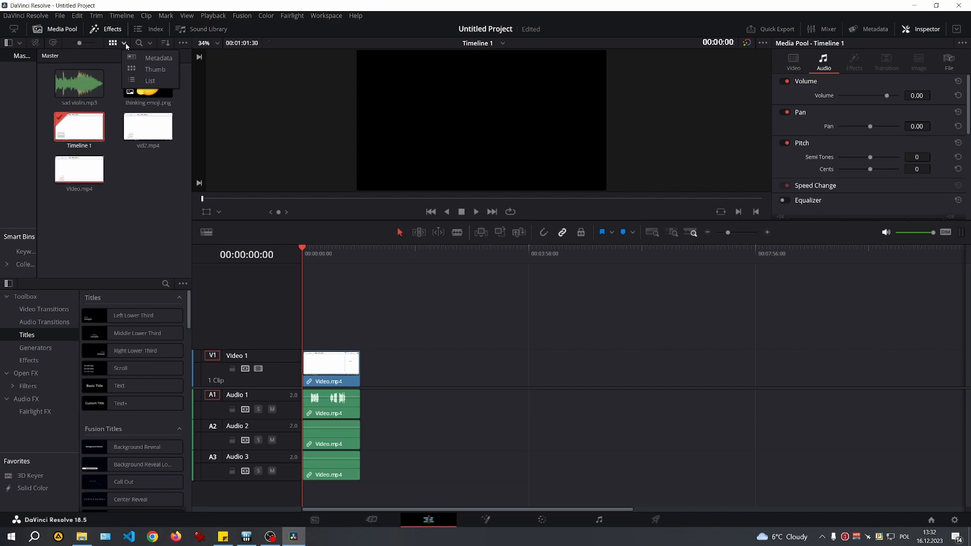
click(138, 71)
click(124, 43)
click(132, 59)
click(124, 43)
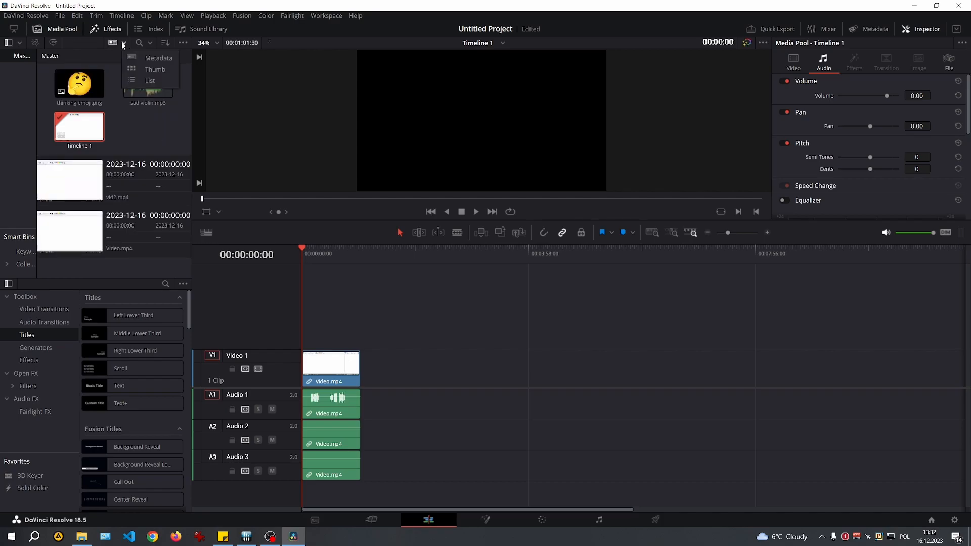
click(134, 68)
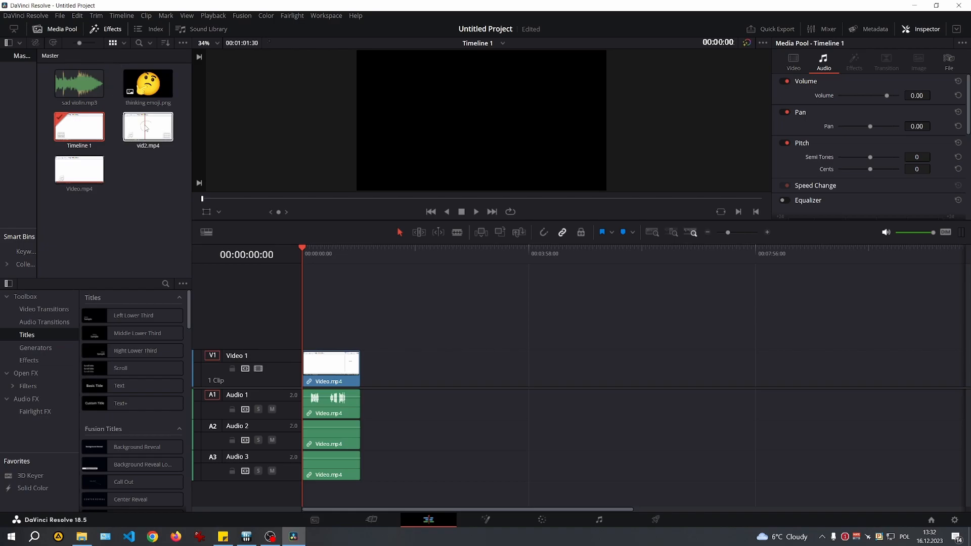
Step: Place vid2.mp4 directly against the end of Video.mp4 on the timeline and play the edit from the start
drag(146, 127, 378, 385)
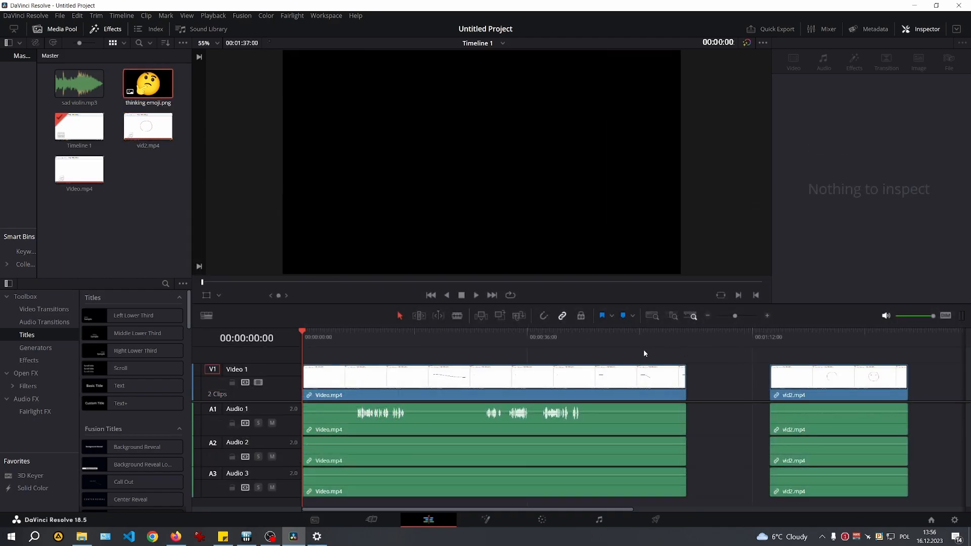
drag(833, 375, 743, 366)
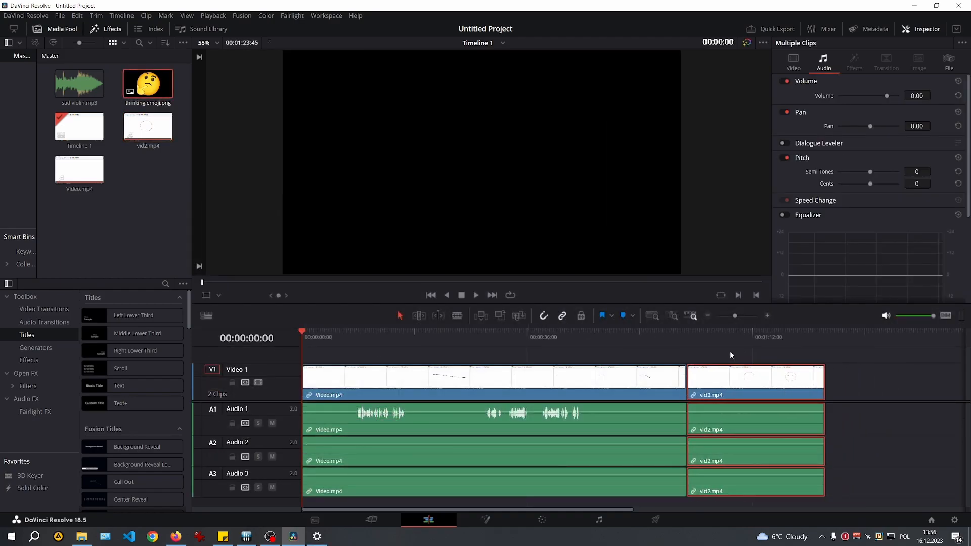
click(730, 353)
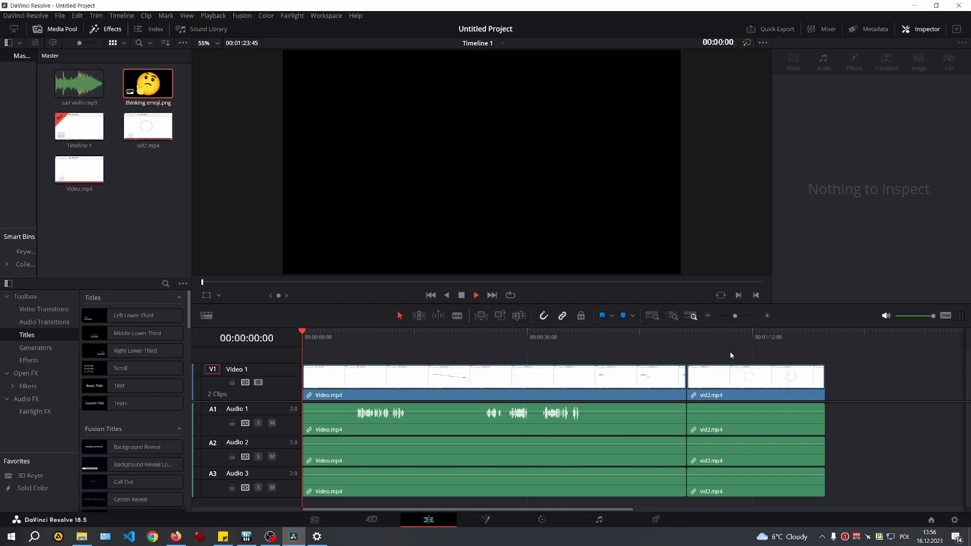
key(space)
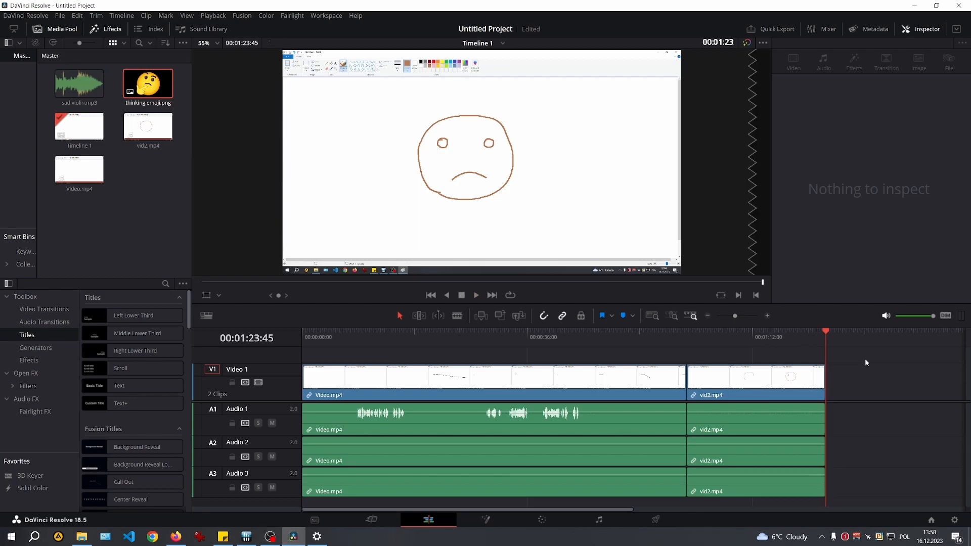
Step: Split Video.mp4 with the Blade tool at 00:00:37:34 and again at 00:00:38:10
drag(333, 345, 537, 356)
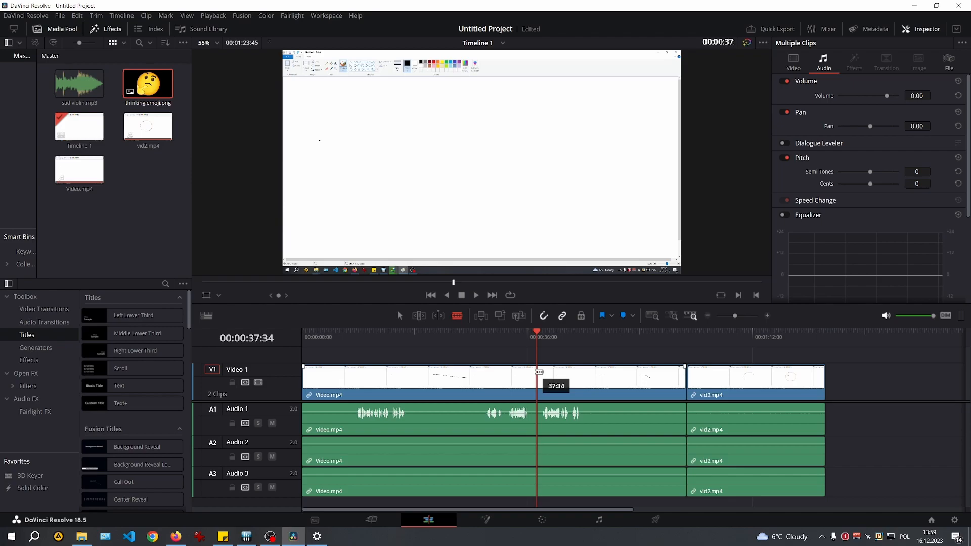
click(538, 371)
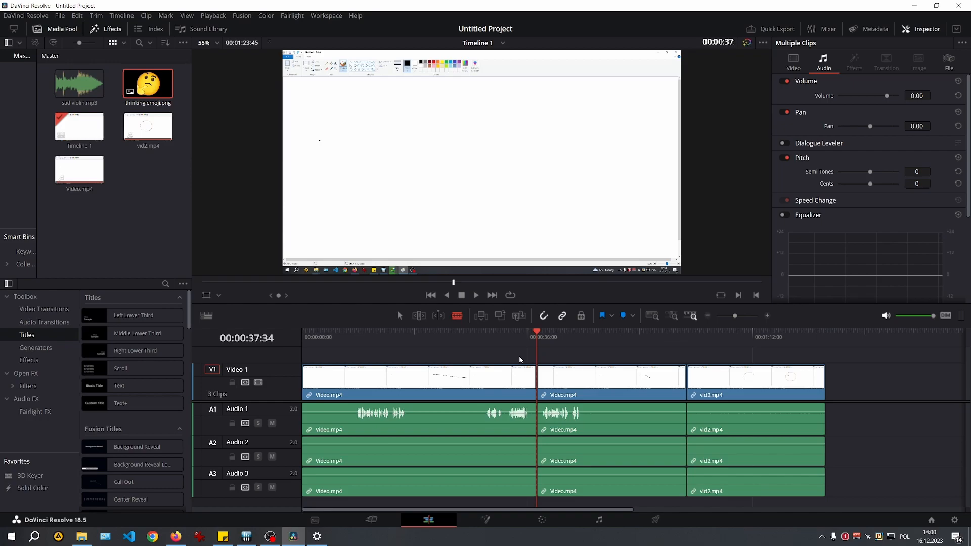
scroll(520, 360, up, 1)
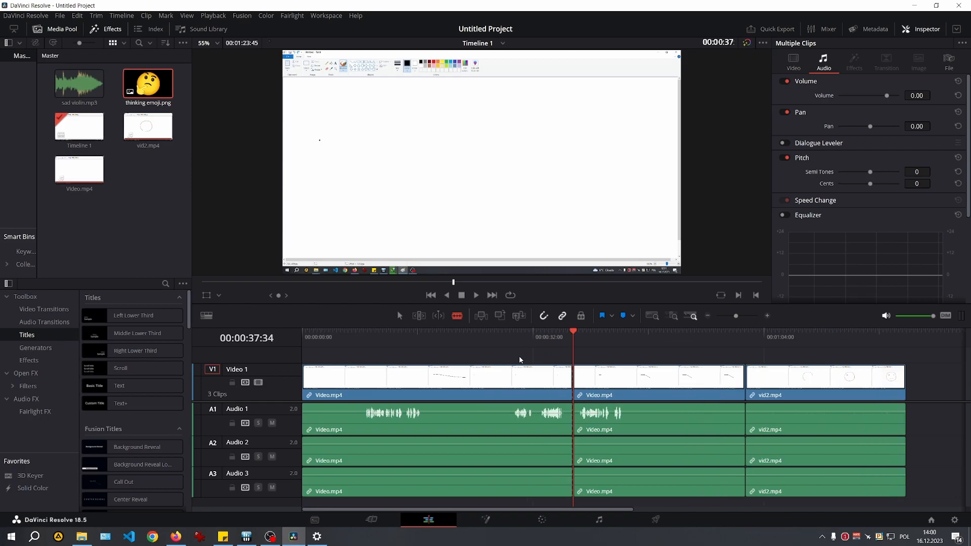
scroll(546, 354, up, 1)
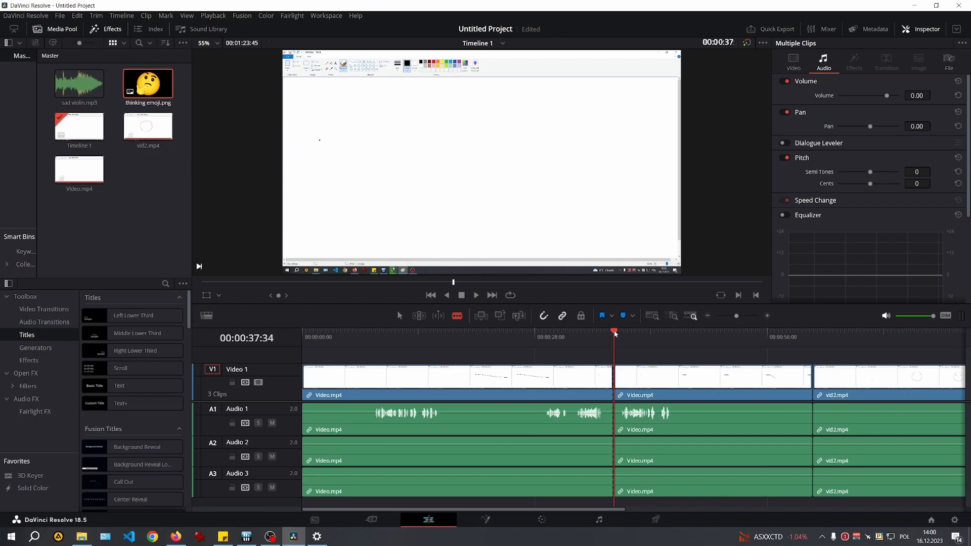
drag(616, 335, 626, 336)
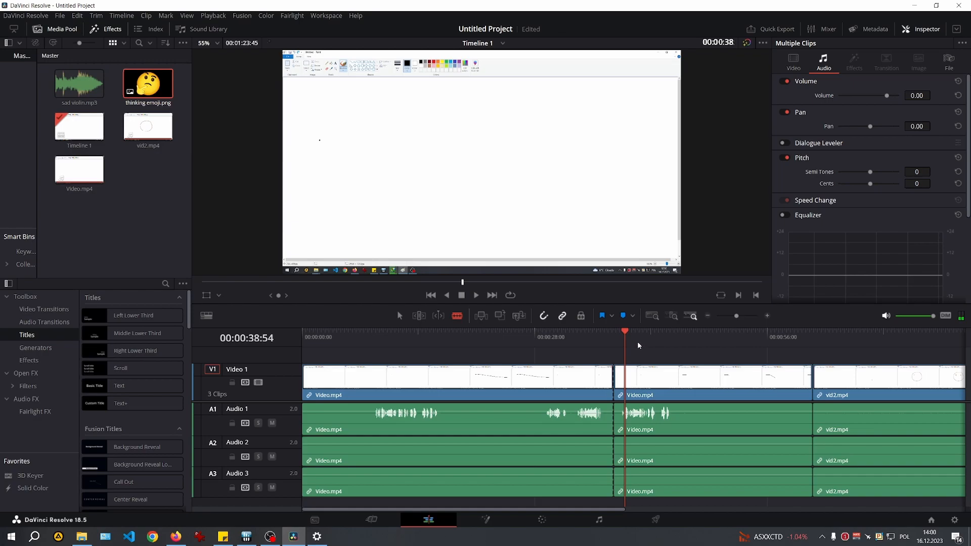
scroll(638, 345, up, 3)
scroll(638, 345, up, 1)
drag(634, 335, 618, 340)
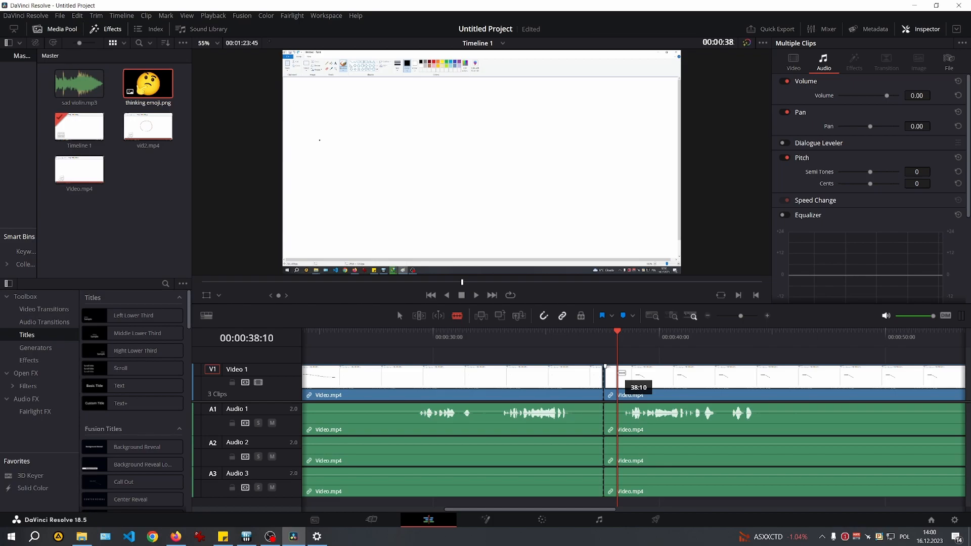
click(620, 374)
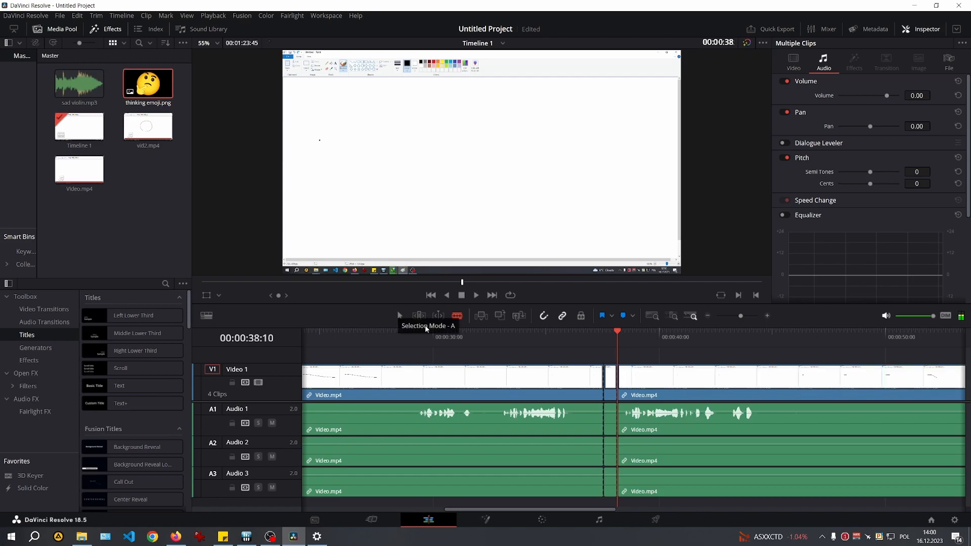
Step: Ripple-delete the short Video.mp4 segment between the two cuts so the following clips close up
key(a)
click(610, 379)
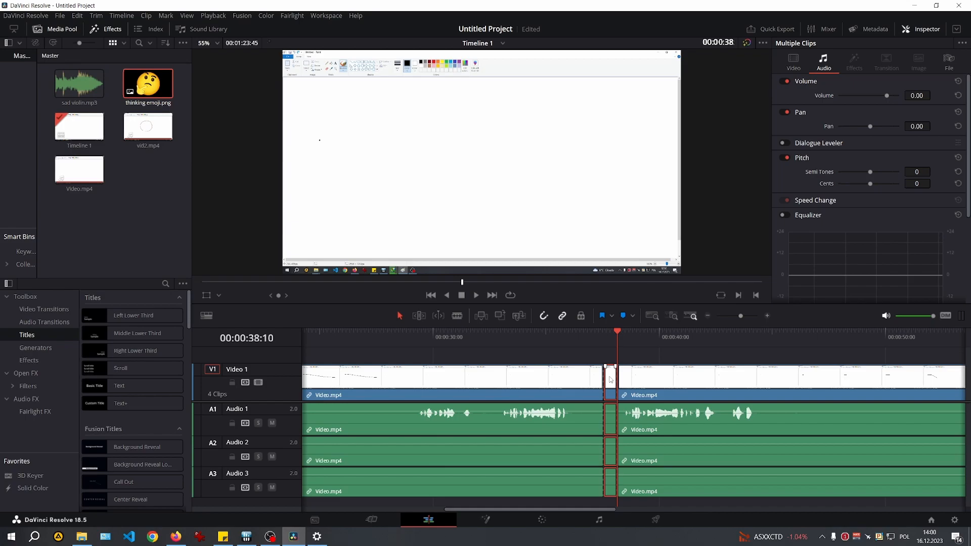
key(Delete)
Step: Delete the opening Video.mp4 segment before the cut and close the empty gap it leaves at the timeline's start
click(571, 382)
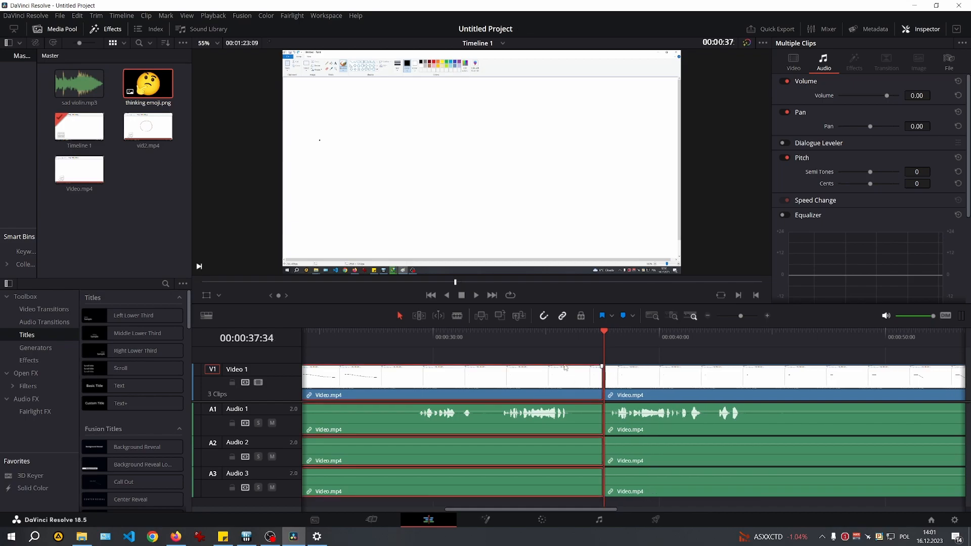
key(BackSpace)
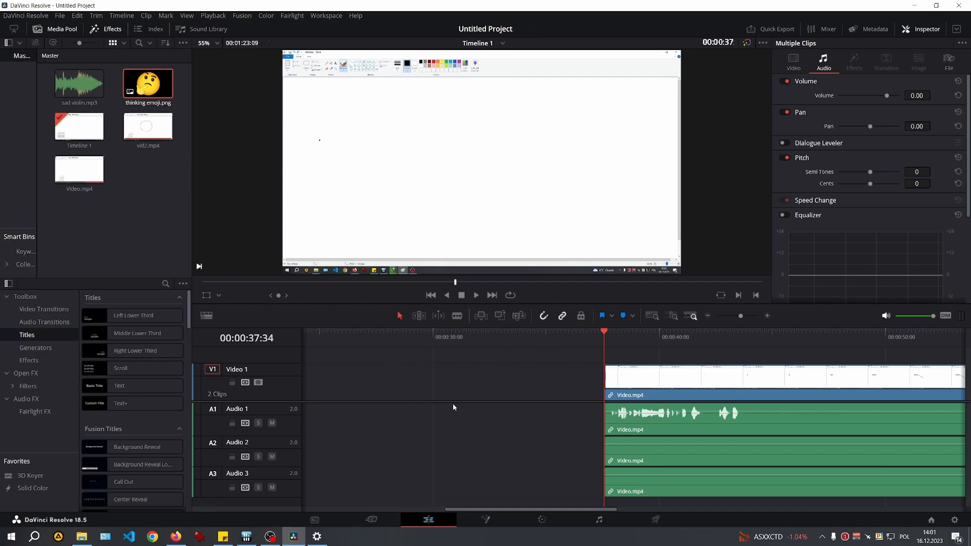
click(508, 386)
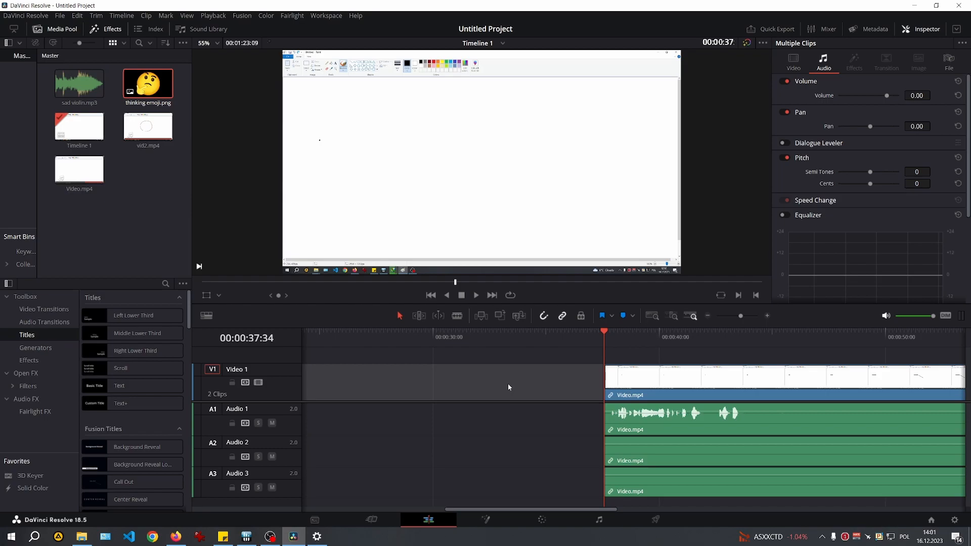
key(BackSpace)
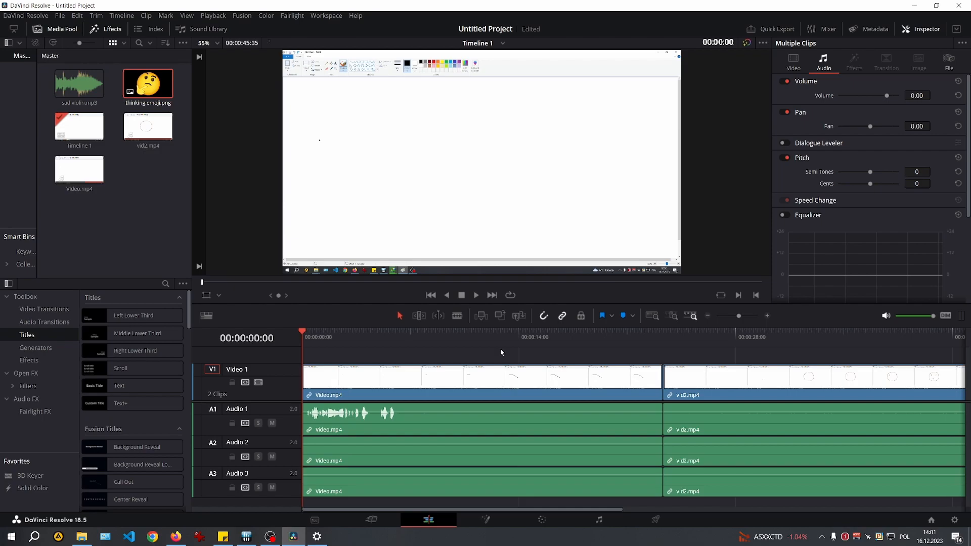
Step: Delete the Audio 3 and Audio 2 tracks from the timeline
scroll(500, 350, down, 2)
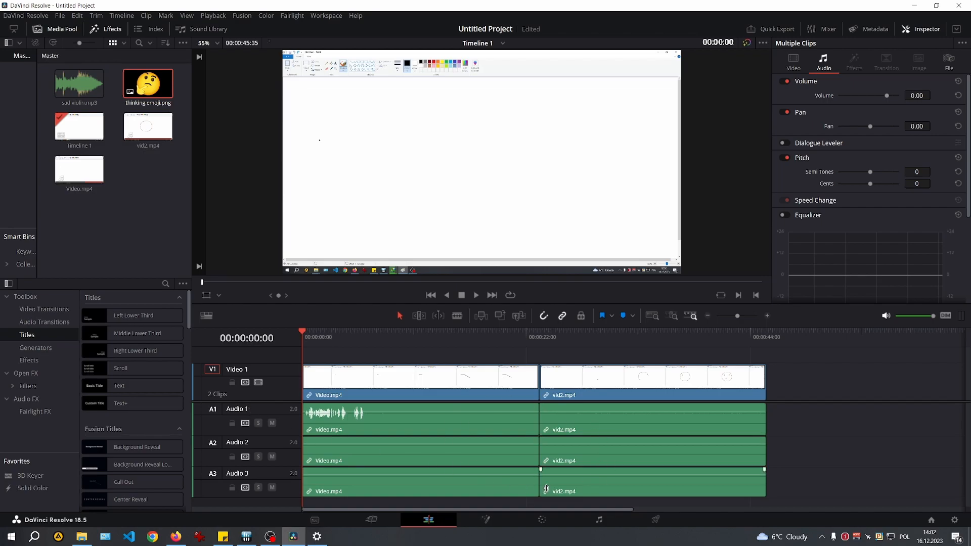
right_click(256, 475)
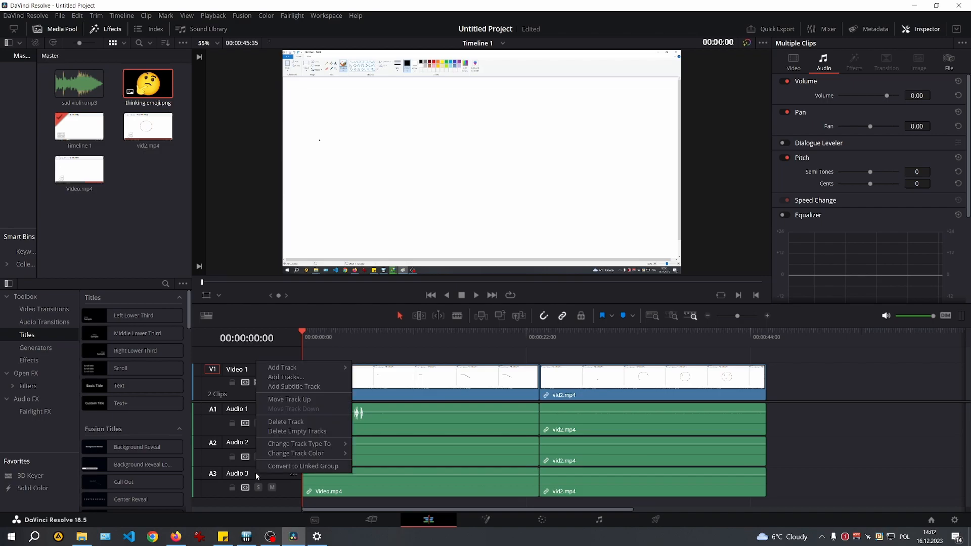
click(293, 422)
right_click(271, 443)
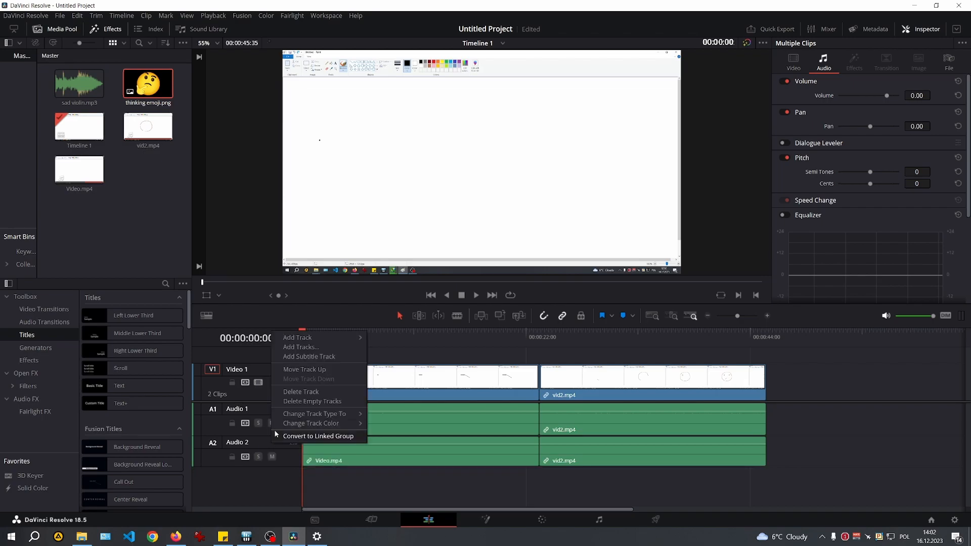
click(290, 390)
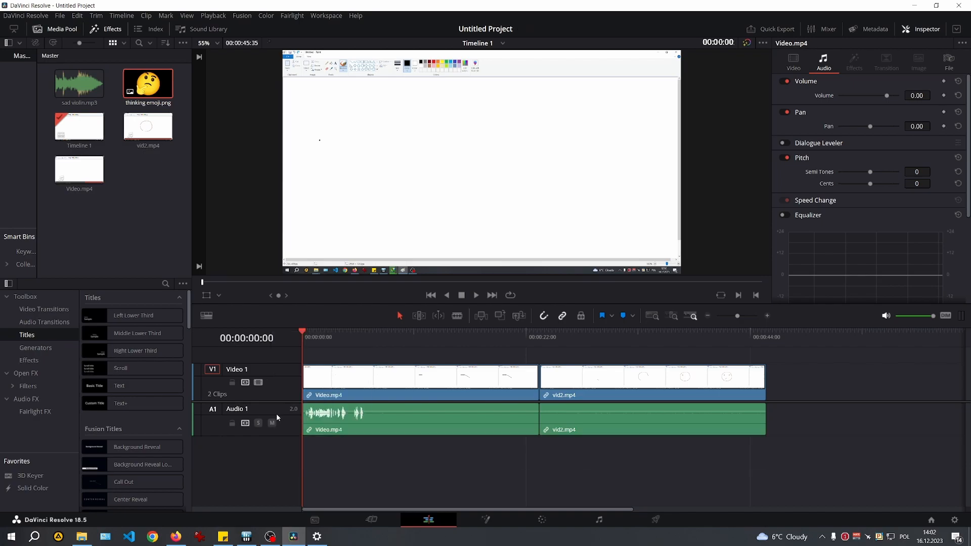
Step: Unlink vid2.mp4's audio from its video and delete only the audio without shifting the video clips
right_click(665, 412)
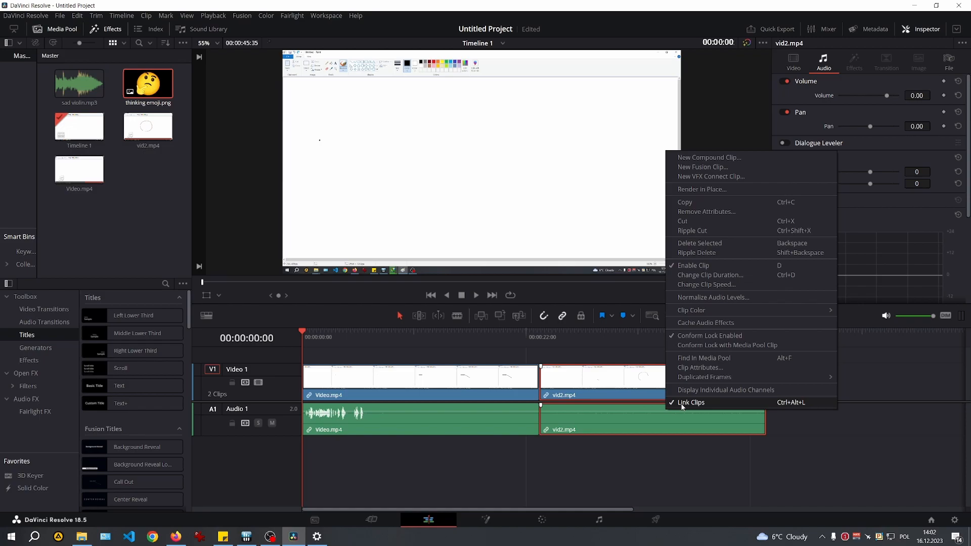
click(689, 403)
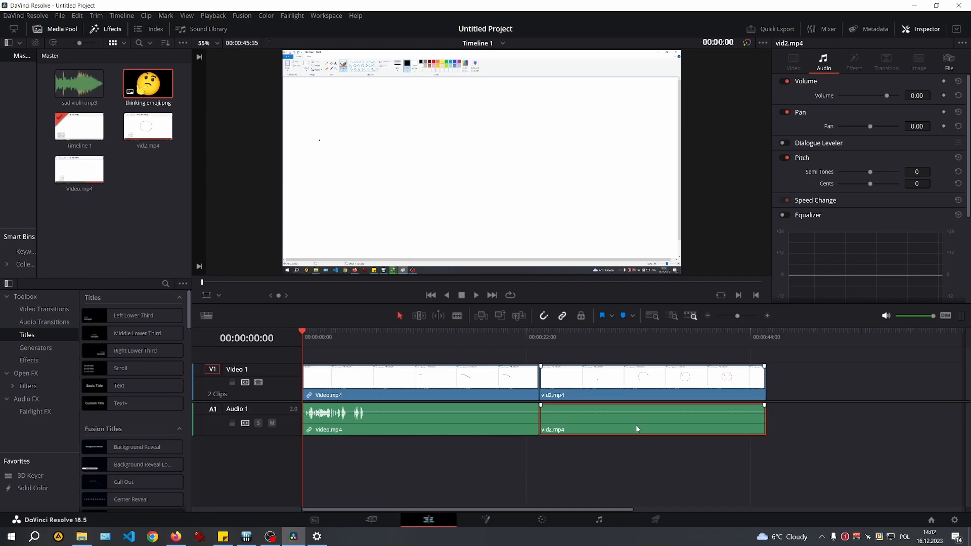
key(Delete)
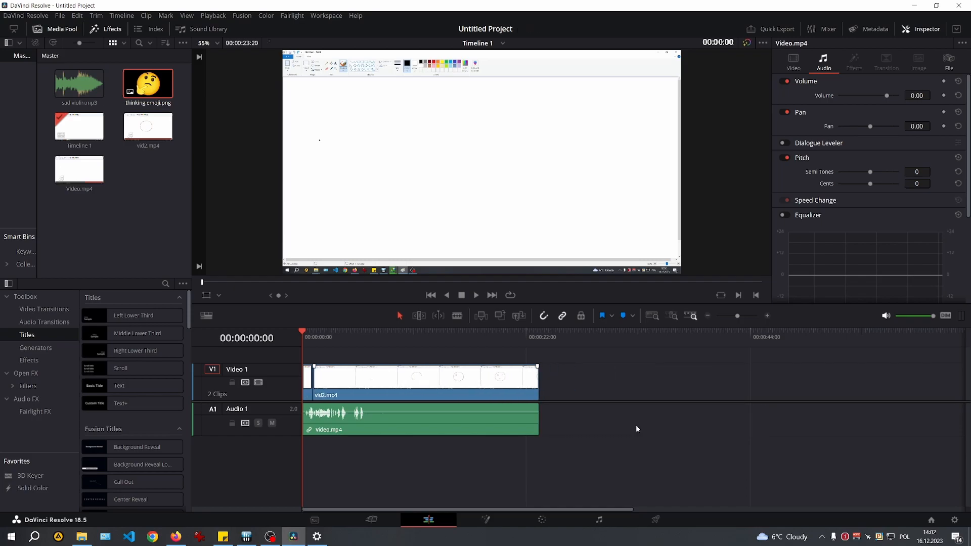
key(ctrl+z)
click(636, 428)
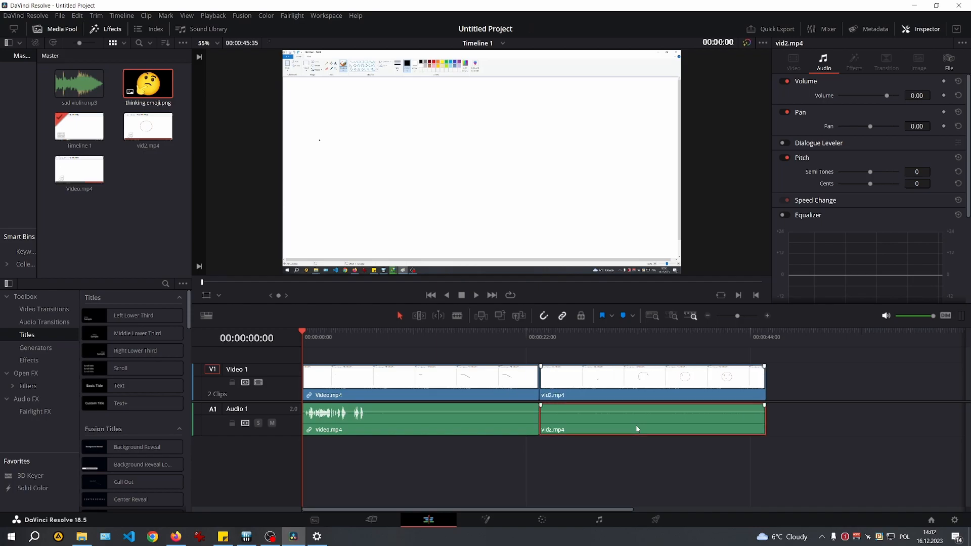
key(Delete)
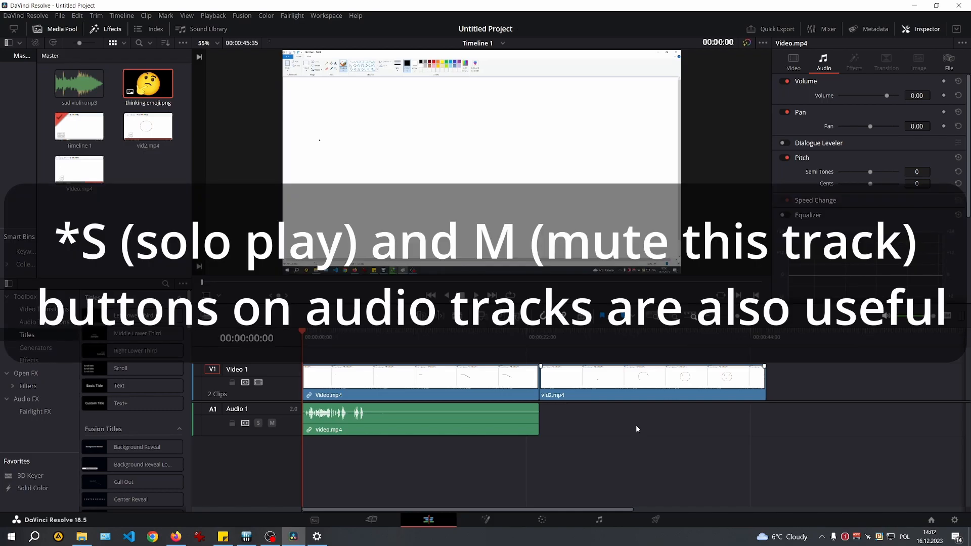
Step: Unlink Video.mp4's audio from its video and clear the selection
click(443, 409)
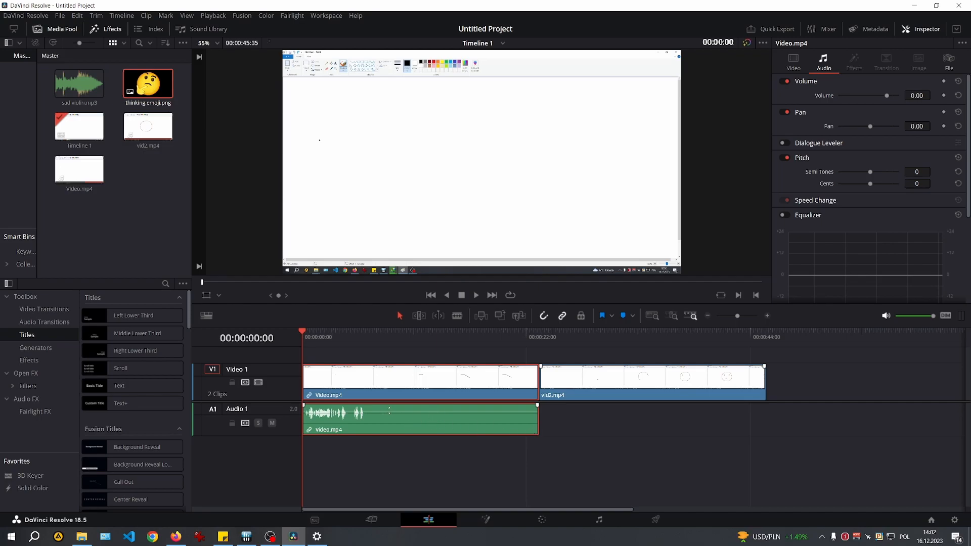
right_click(374, 420)
click(378, 441)
click(375, 471)
Step: Cut Video.mp4's audio at 06:33, delete the part after the cut and play the edit from the start
key(b)
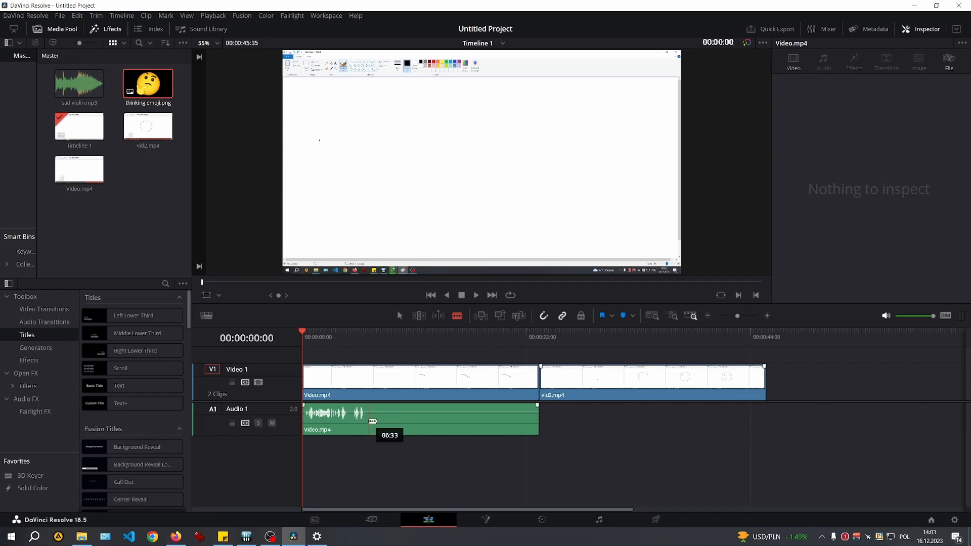
click(369, 421)
key(a)
click(383, 422)
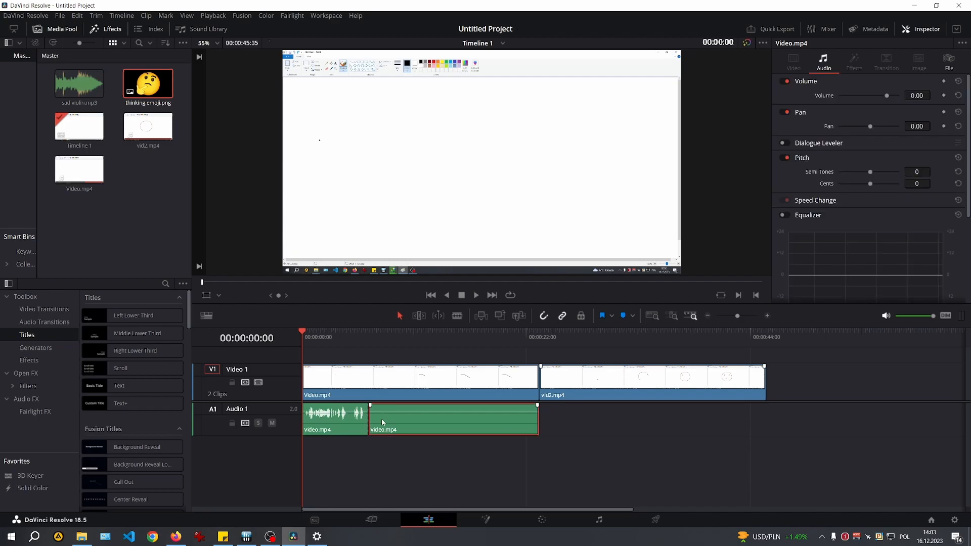
key(Delete)
key(space)
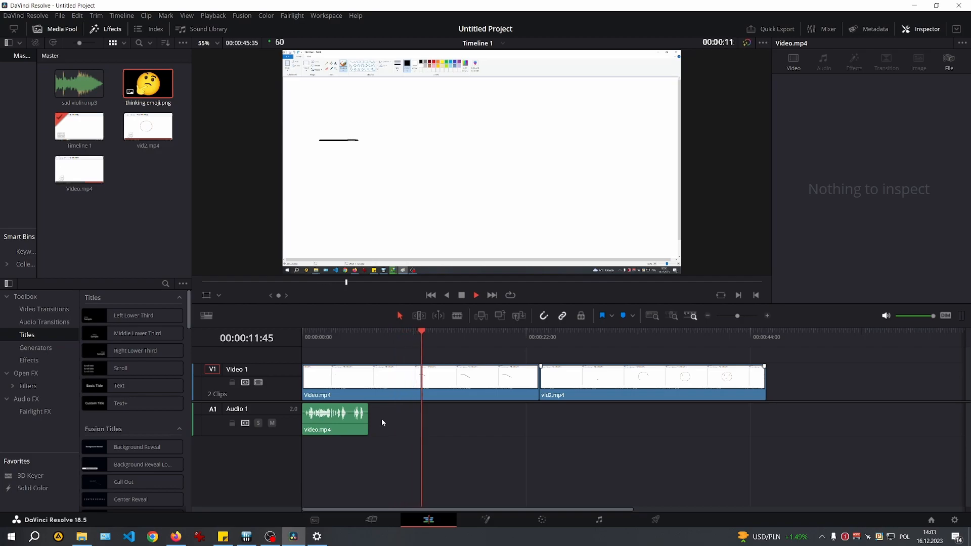
key(space)
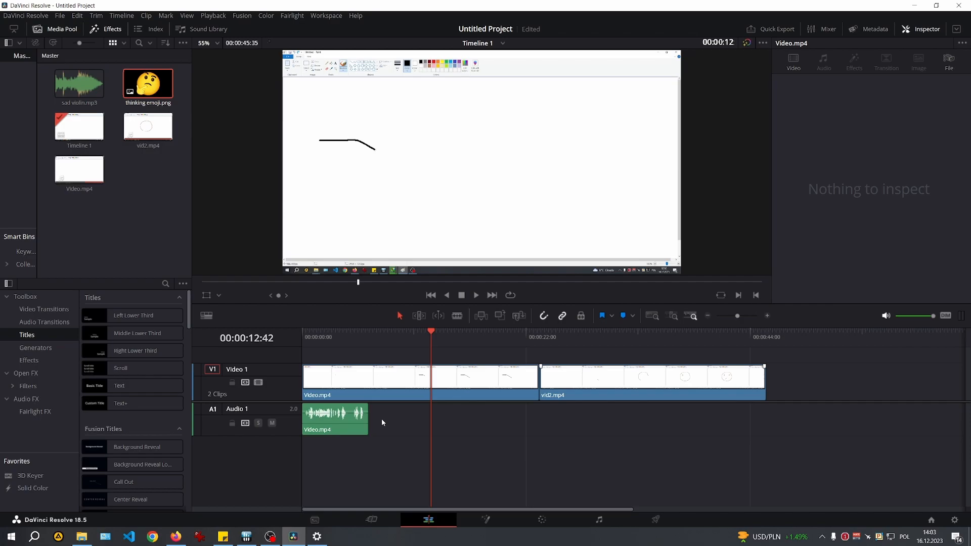
Step: Move the playhead to 00:00:10:52, in the empty stretch of Audio 1
scroll(381, 419, up, 2)
scroll(381, 422, up, 1)
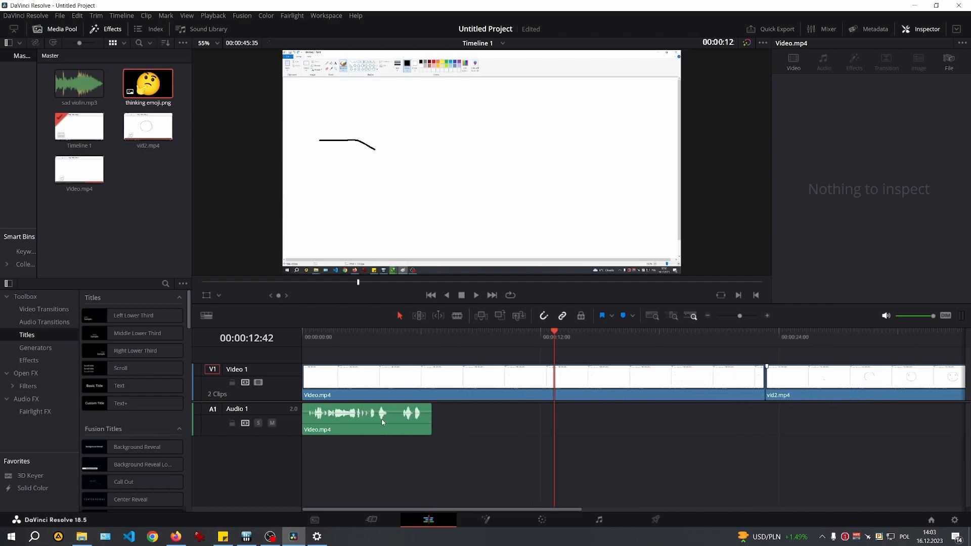
scroll(382, 422, up, 1)
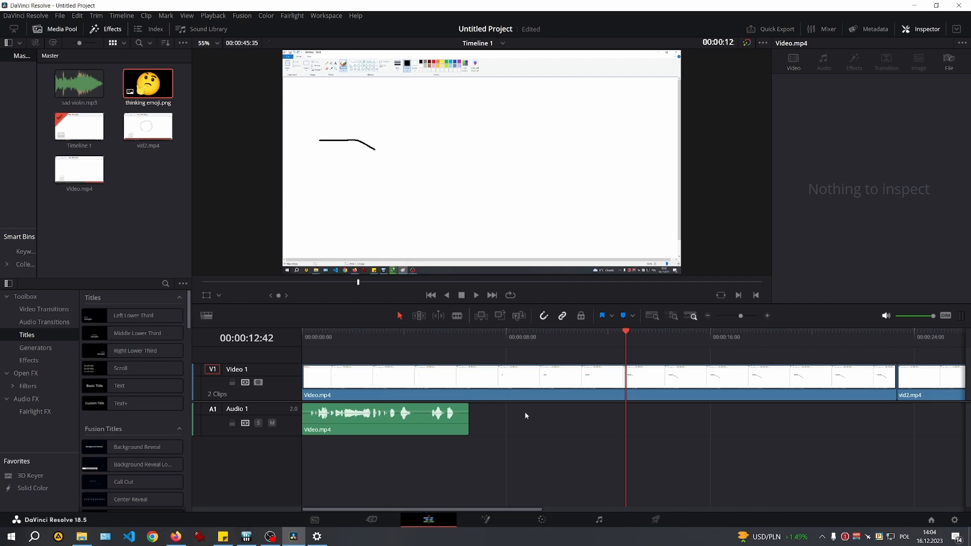
drag(625, 341, 578, 347)
Step: Enlarge the viewer above the timeline and shrink the V1 and A1 tracks to a compact height
drag(411, 304, 403, 360)
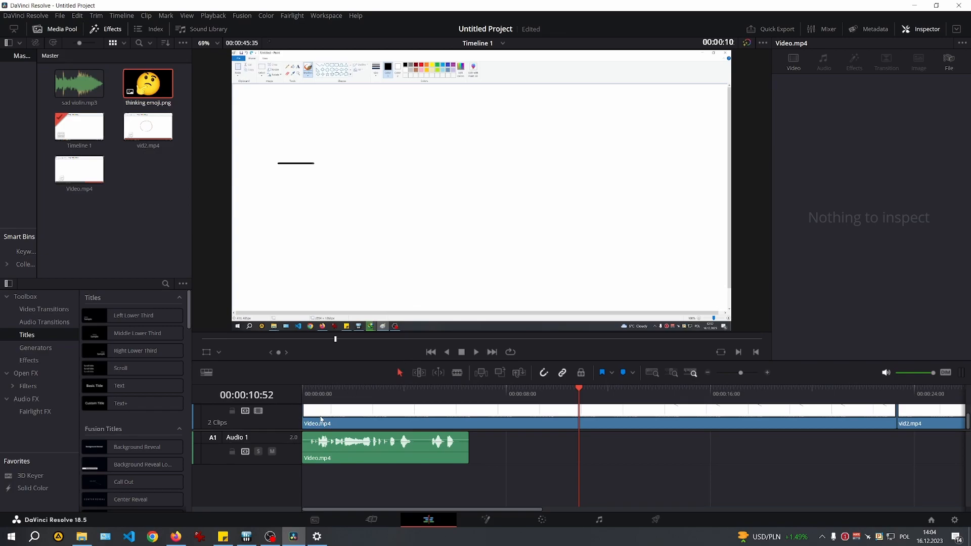
mouse_move(259, 463)
mouse_down()
mouse_move(269, 435)
mouse_move(267, 459)
mouse_up()
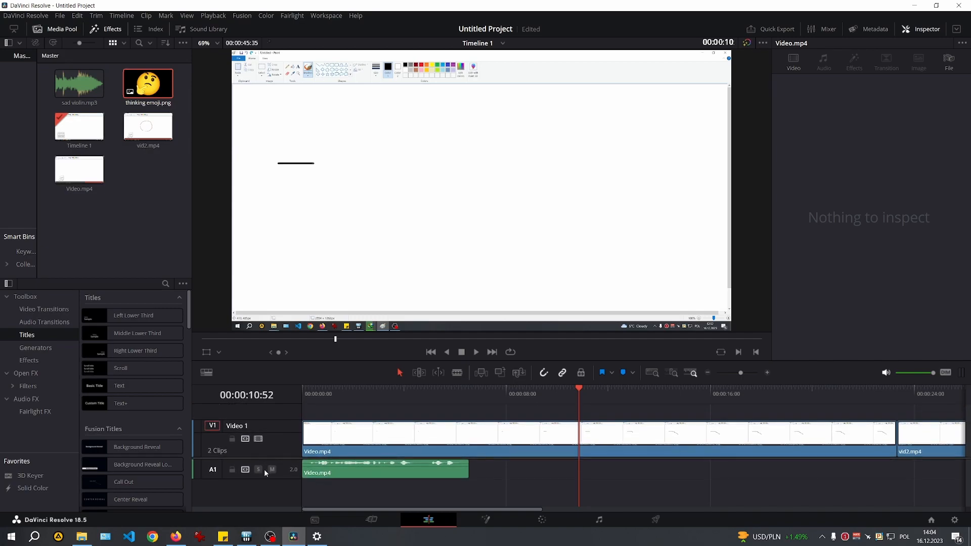
drag(263, 420, 262, 435)
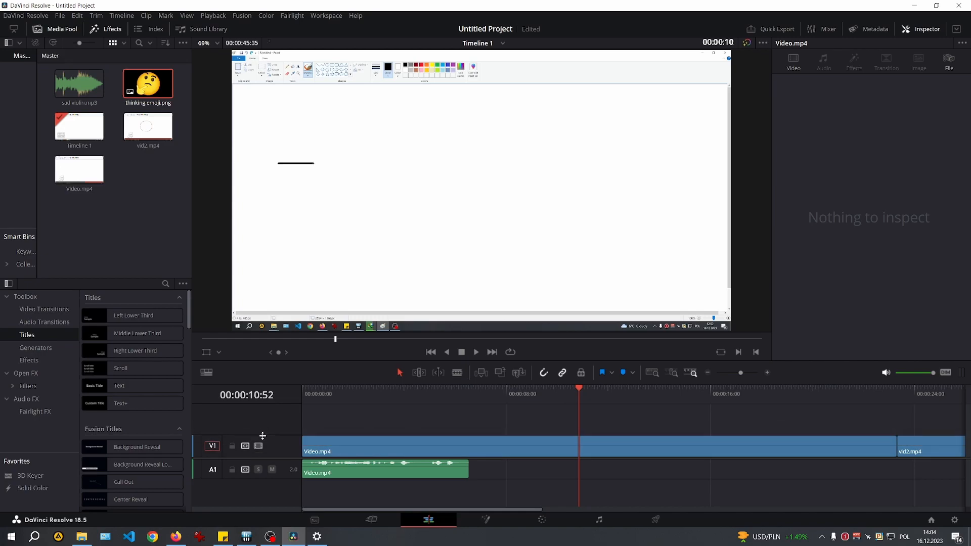
Step: Place sad violin.mp3 on track A1 starting at 00:00:10:52 and play it
drag(579, 395, 579, 400)
drag(97, 92, 586, 466)
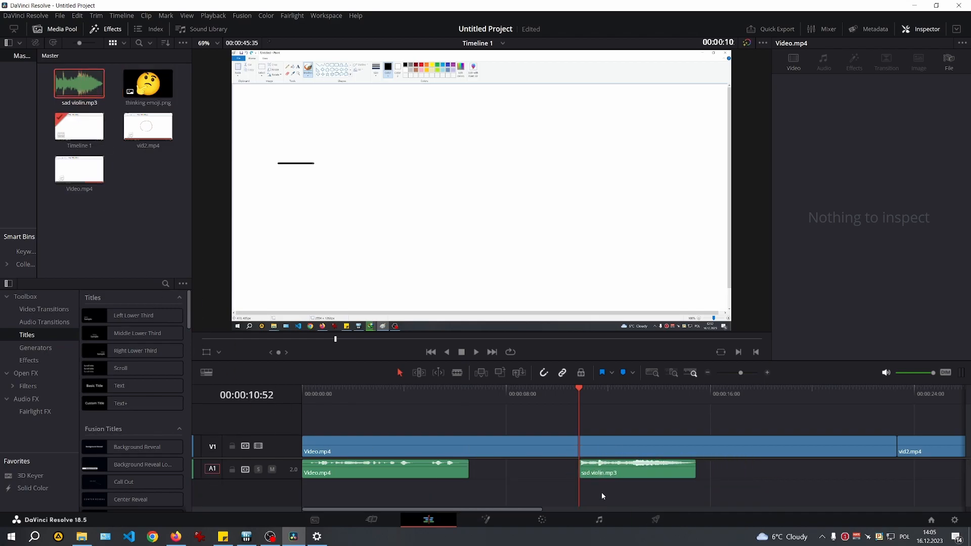
key(space)
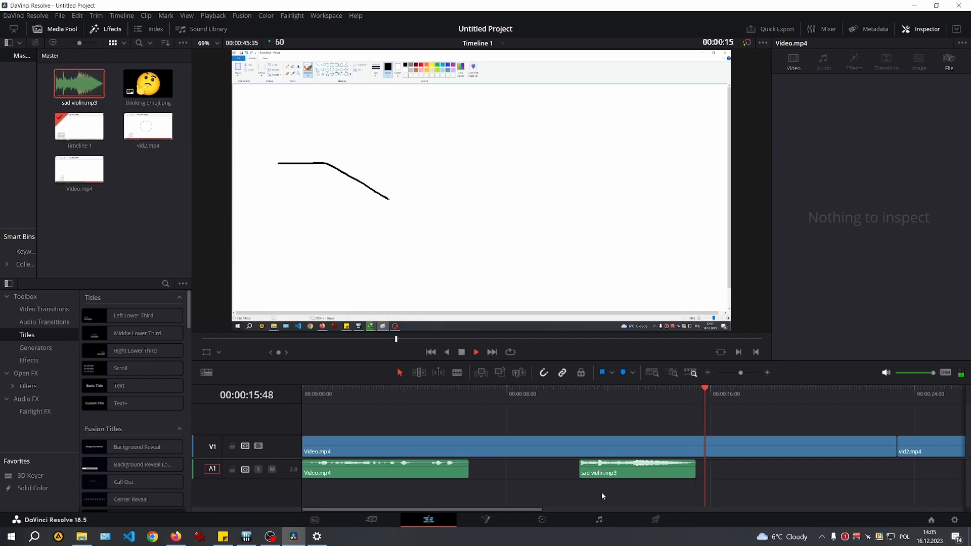
key(space)
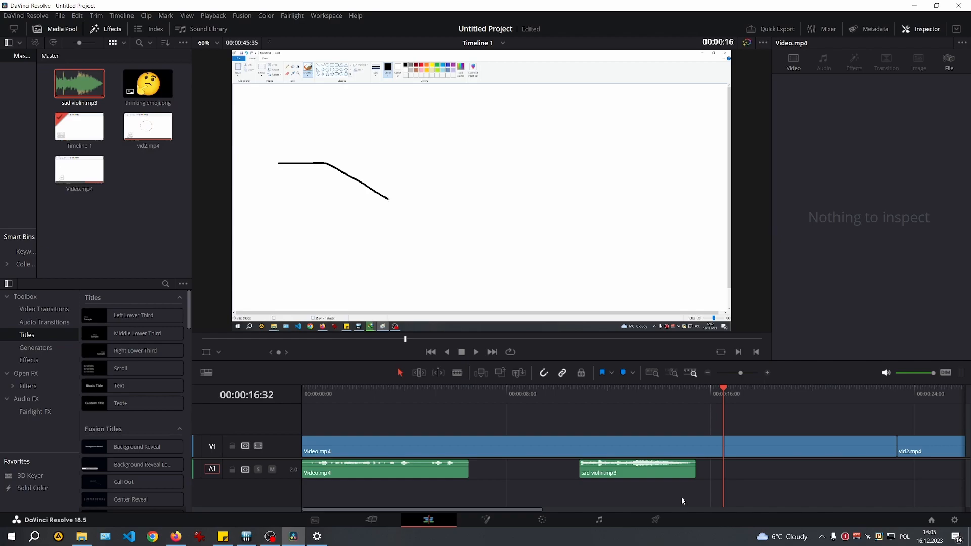
Step: Try to extend the end of sad violin.mp3 on A1 past its original length, and select the clip
click(689, 471)
drag(693, 470, 741, 473)
click(680, 472)
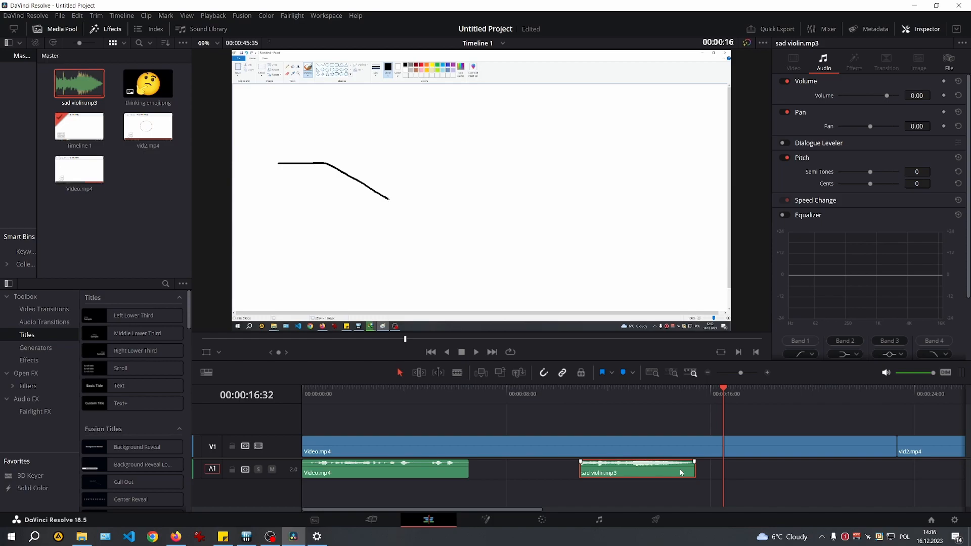
Step: Duplicate the sad violin.mp3 clip on A1 and place the copy directly after the original
drag(680, 473, 804, 470)
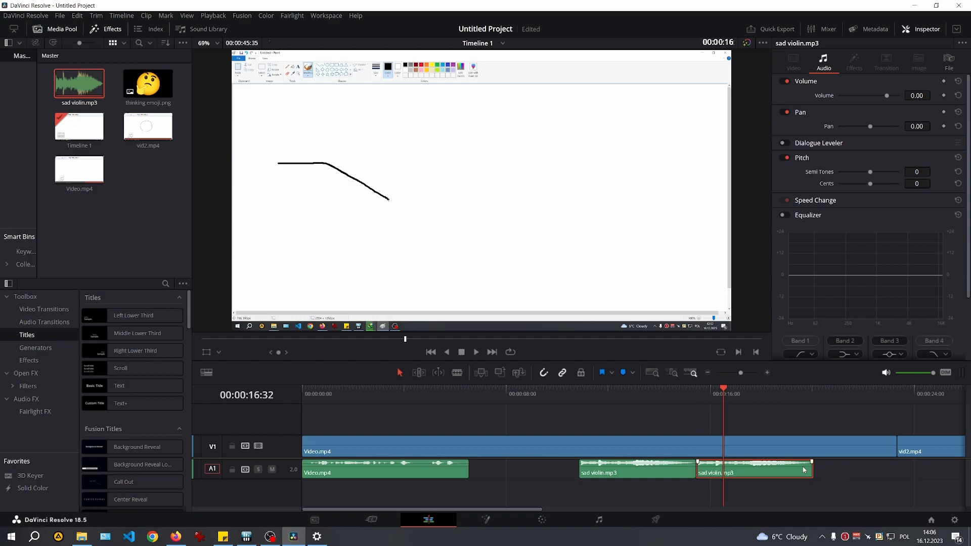
Step: Try pasting a third sad violin.mp3 clip on A1, over the copy and directly after it, and undo each paste
click(848, 470)
key(ctrl+v)
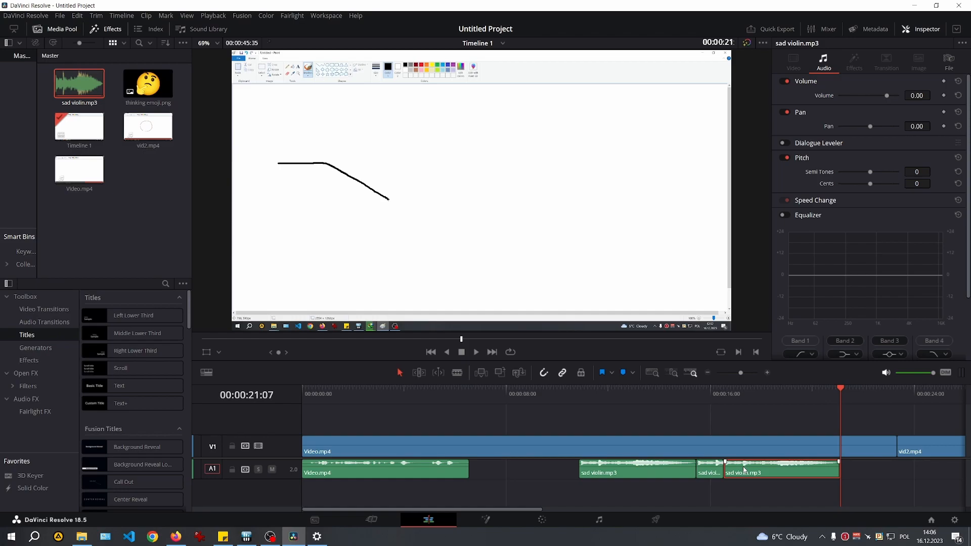
key(ctrl+z)
key(Down)
key(ctrl+v)
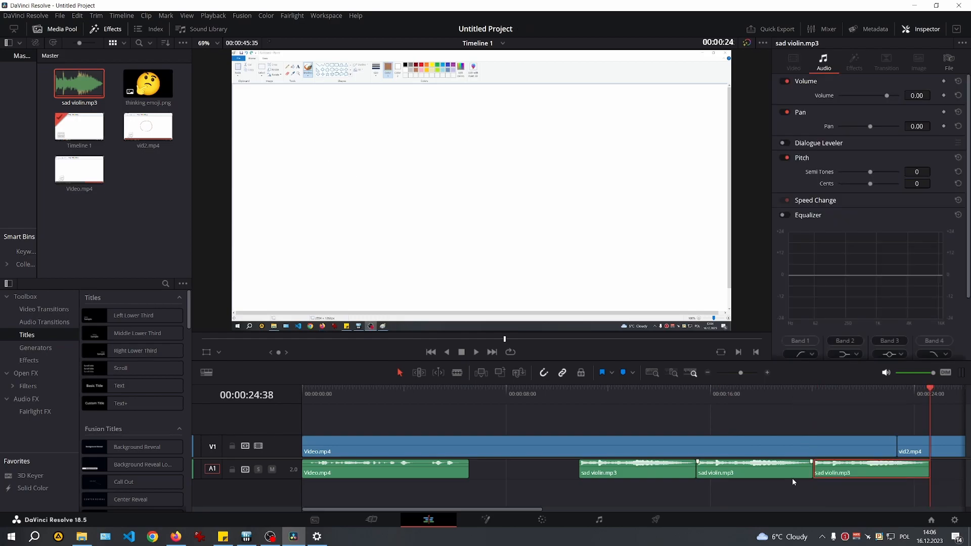
key(ctrl+z)
Step: Play the timeline across the join between the two sad violin.mp3 clips
key(Up)
key(Up)
key(space)
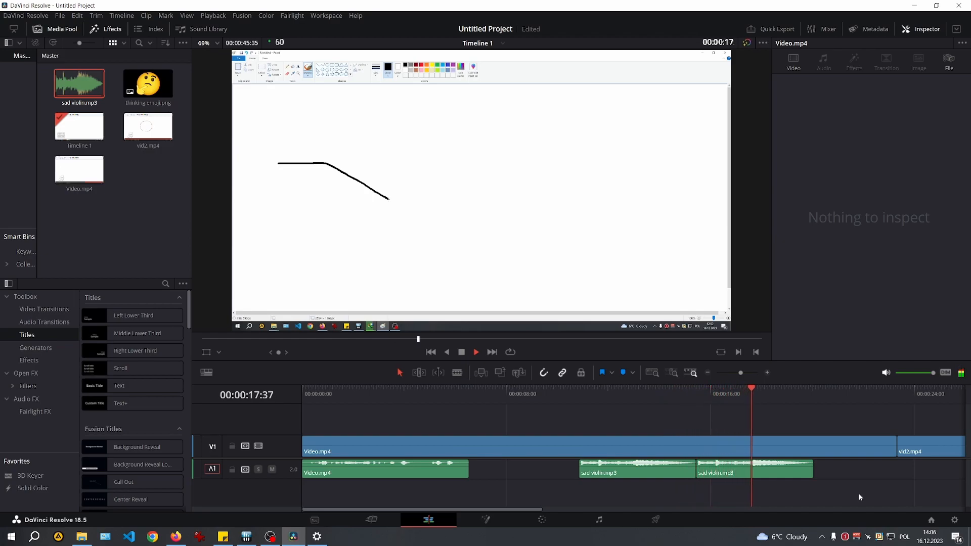
key(space)
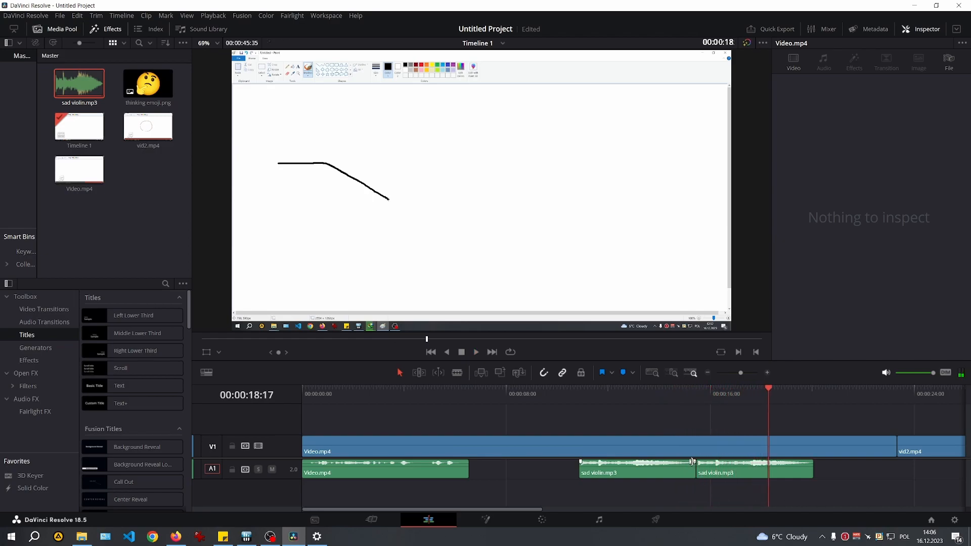
Step: Save the project and shift the second sad violin.mp3 clip slightly earlier without snapping, over the end of the first
click(788, 472)
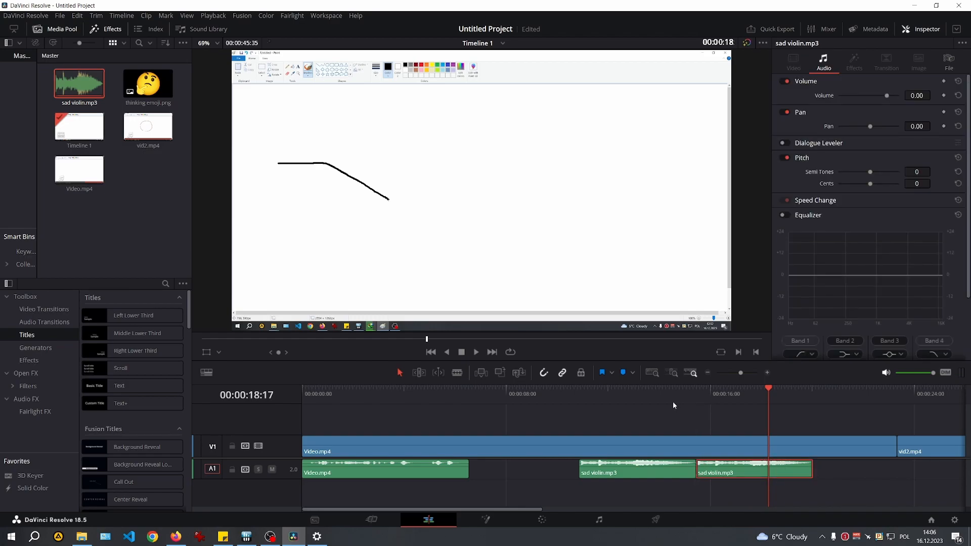
key(ctrl+s)
drag(790, 475, 783, 475)
click(707, 493)
Step: Play the two overlapped sad violin.mp3 clips to check how the music continues
key(Up)
key(Up)
key(space)
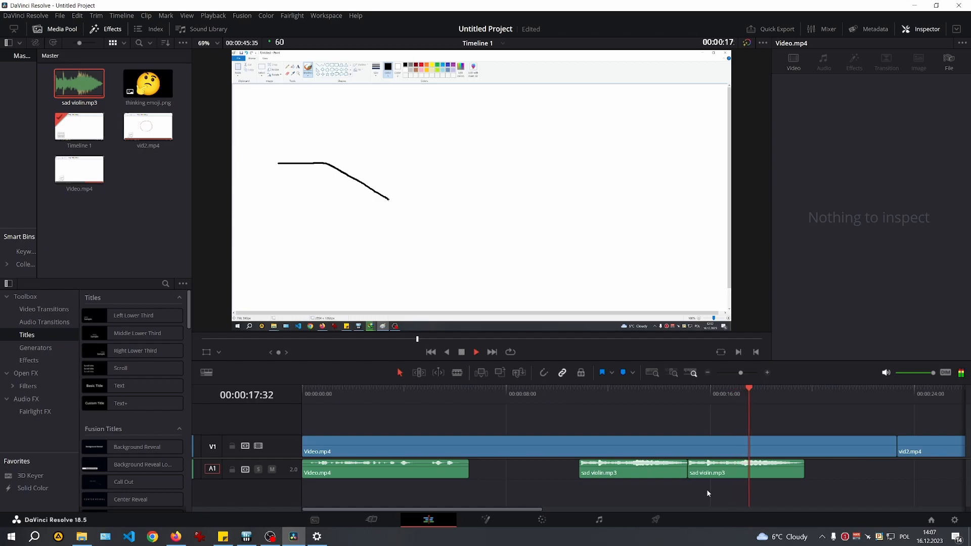
key(space)
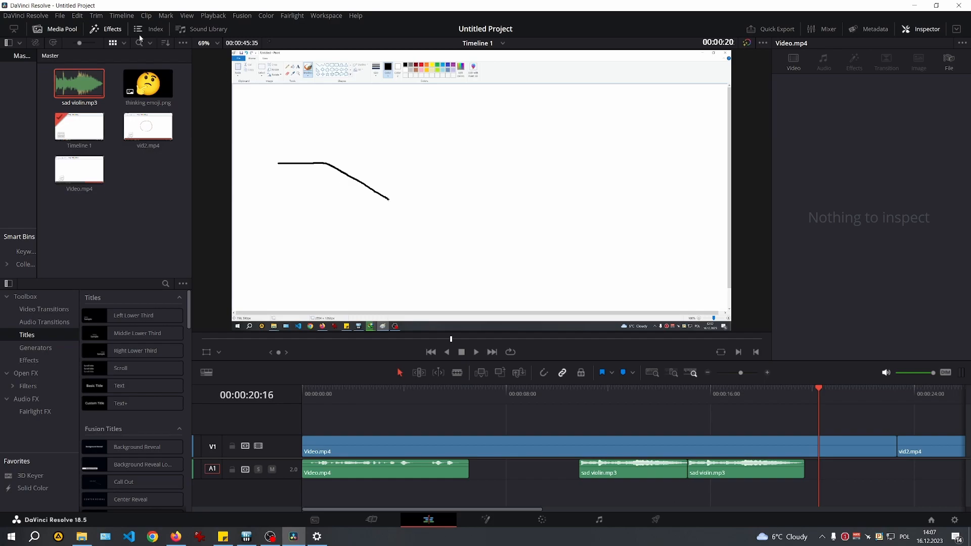
Step: Show the audio transitions and try to apply Cross Fade -3 dB to the join between the sad violin.mp3 clips
click(114, 30)
click(115, 31)
click(38, 322)
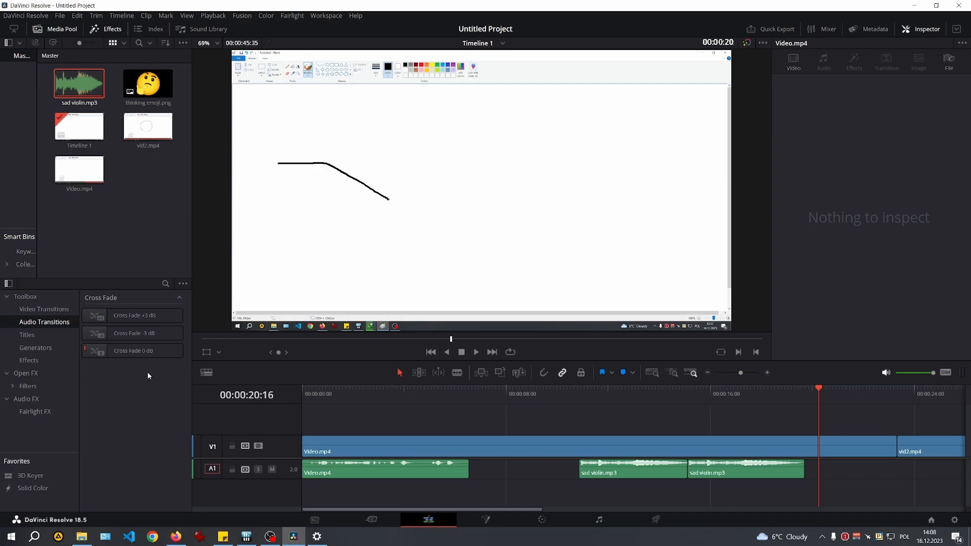
right_click(142, 333)
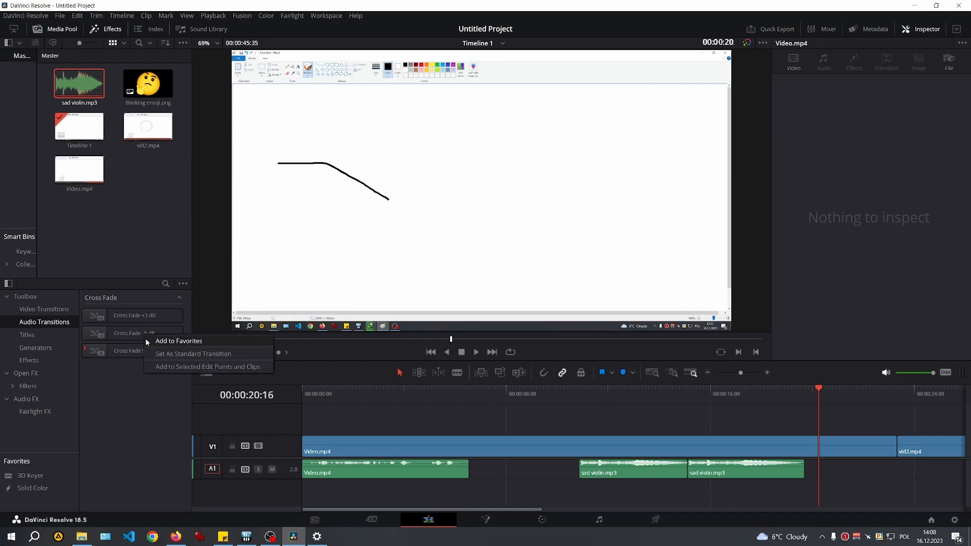
click(103, 375)
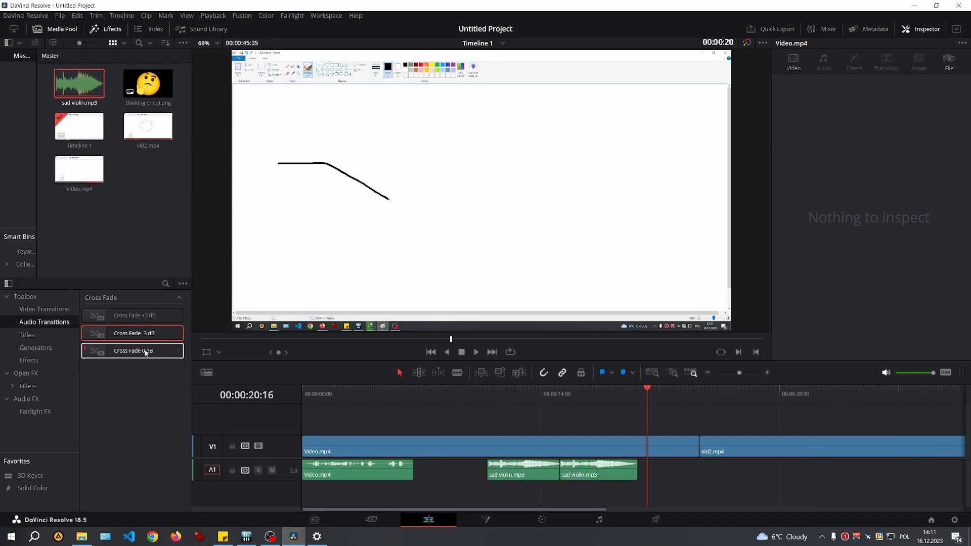
drag(132, 333, 559, 466)
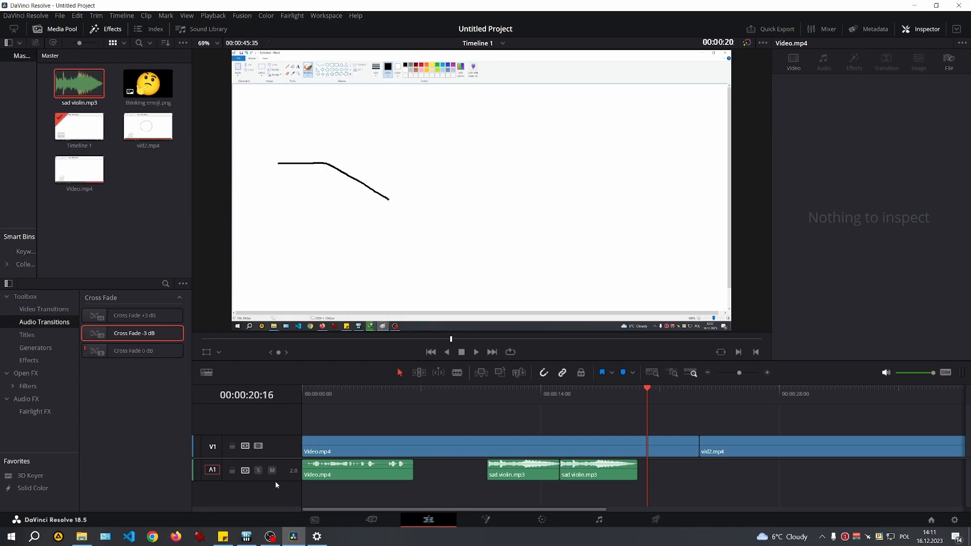
Step: Make the Audio 1 track taller and place the playhead at 00:00:14:59, just before the join of the violin clips
drag(277, 481, 278, 499)
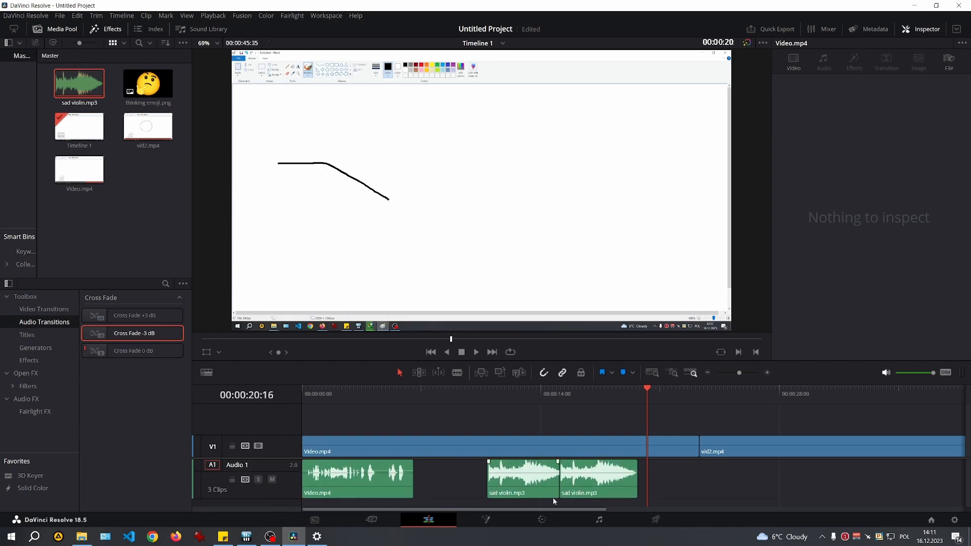
scroll(566, 484, up, 2)
scroll(565, 484, up, 4)
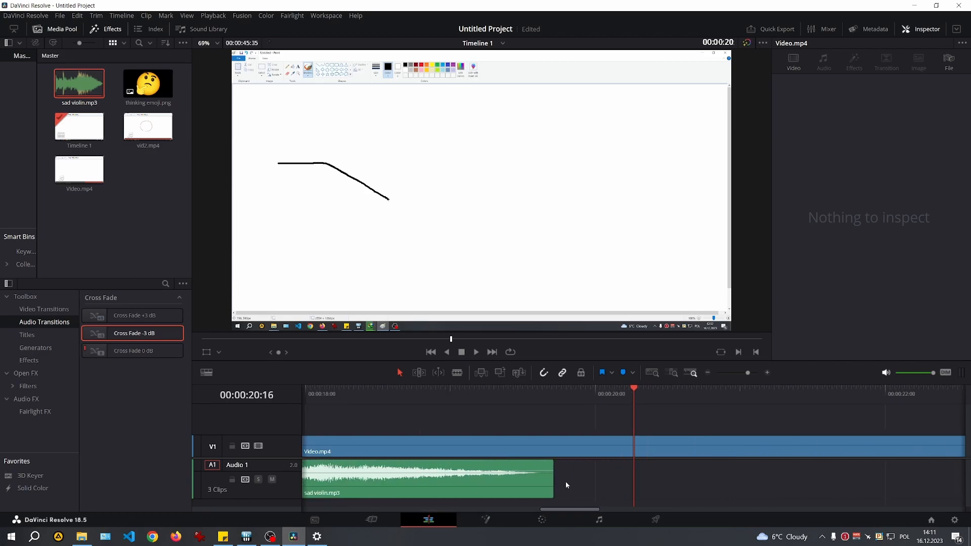
scroll(566, 482, left, 5)
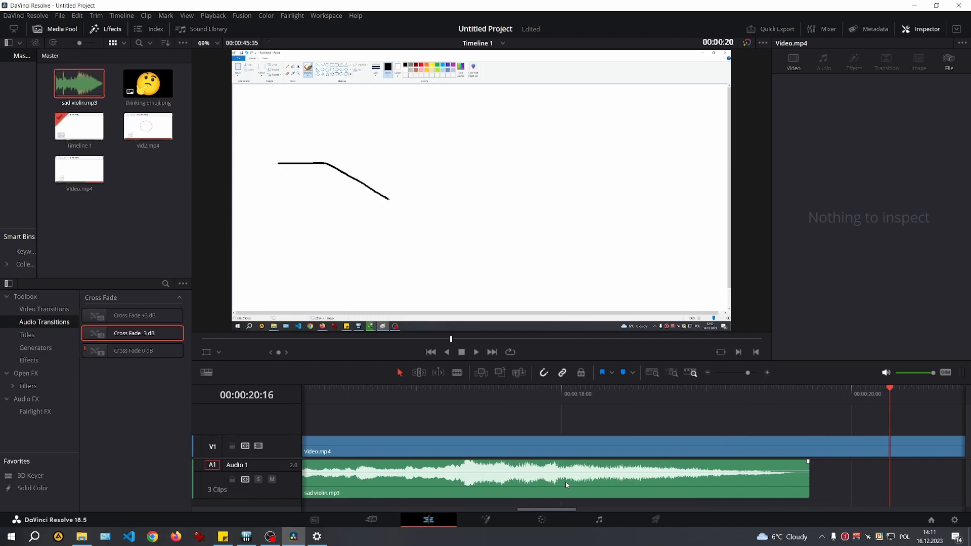
scroll(565, 481, left, 1)
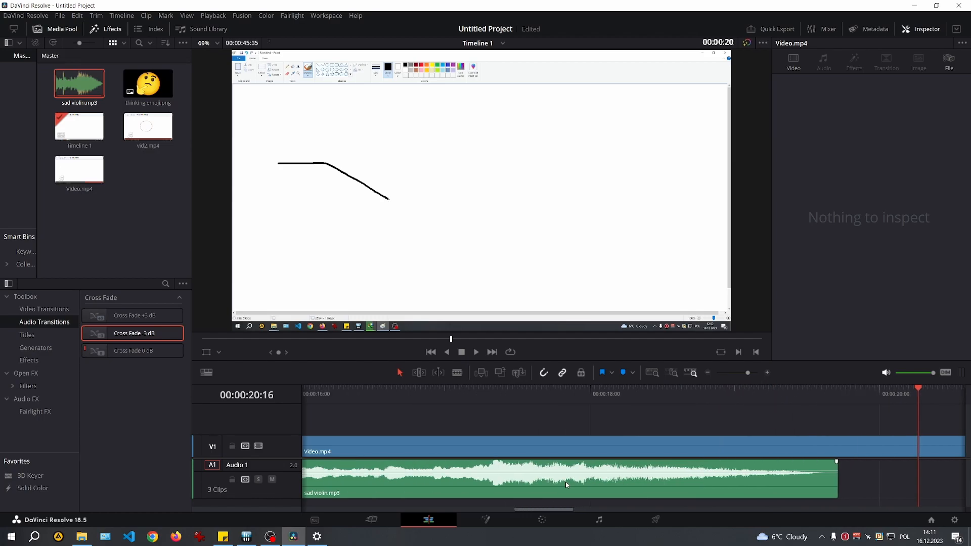
scroll(565, 482, left, 6)
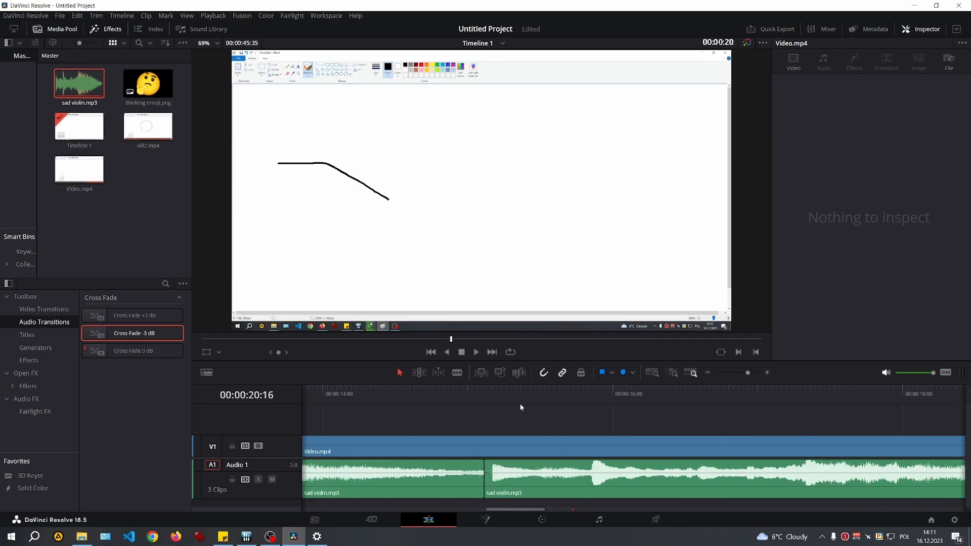
drag(481, 395, 465, 396)
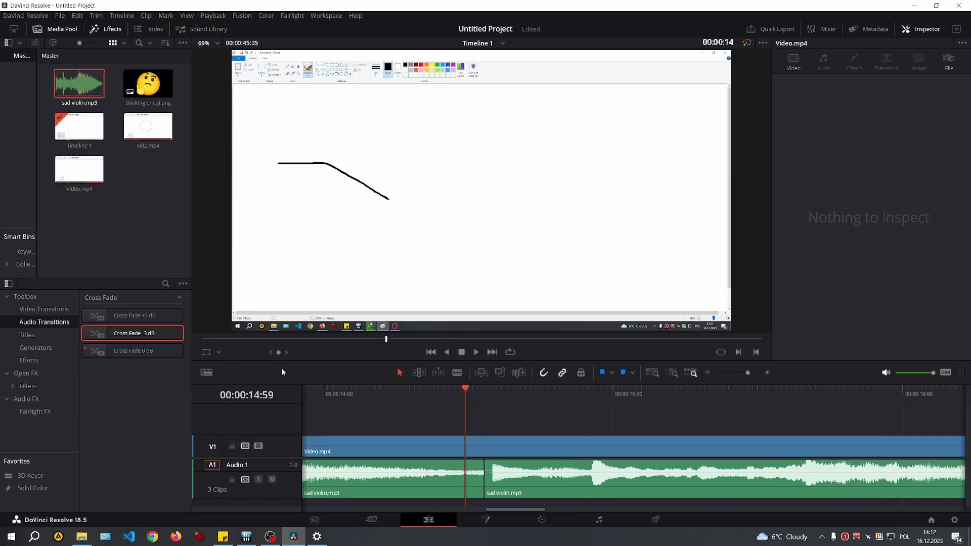
scroll(657, 420, left, 1)
scroll(657, 420, up, 2)
scroll(657, 423, up, 2)
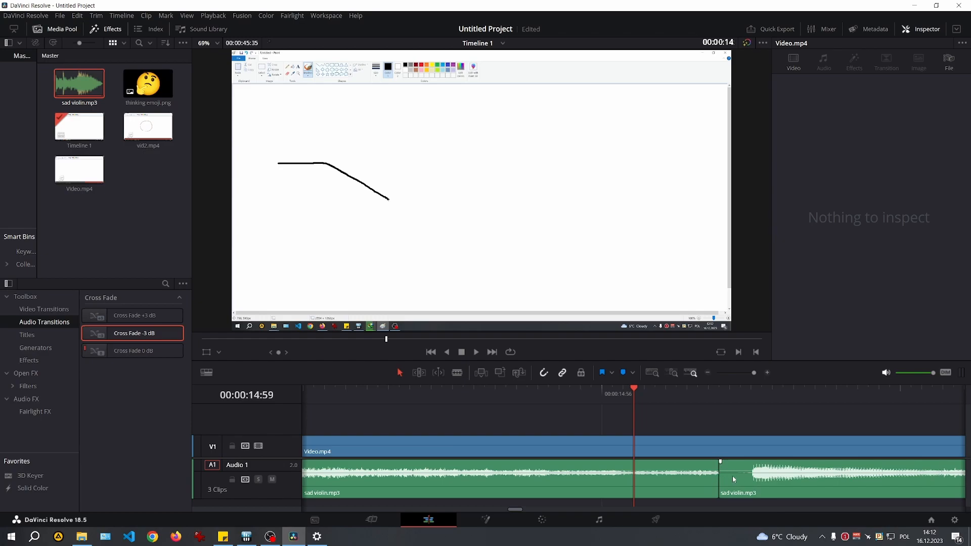
Step: Cut off the silent start of the second sad violin.mp3 clip and delete it so the clips adjoin
key(b)
click(751, 478)
click(731, 481)
key(Delete)
key(ctrl+z)
key(ctrl+s)
click(737, 480)
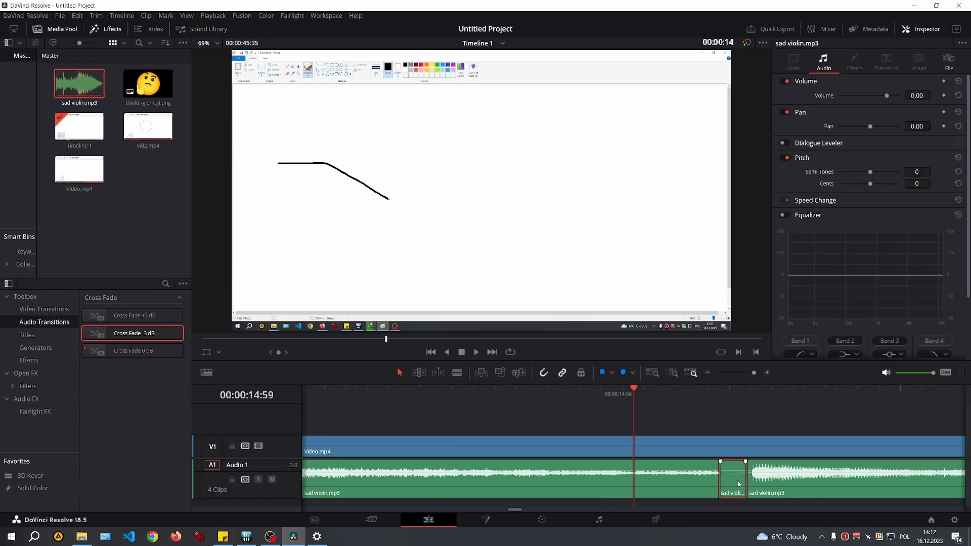
key(Delete)
drag(738, 483, 731, 483)
click(739, 419)
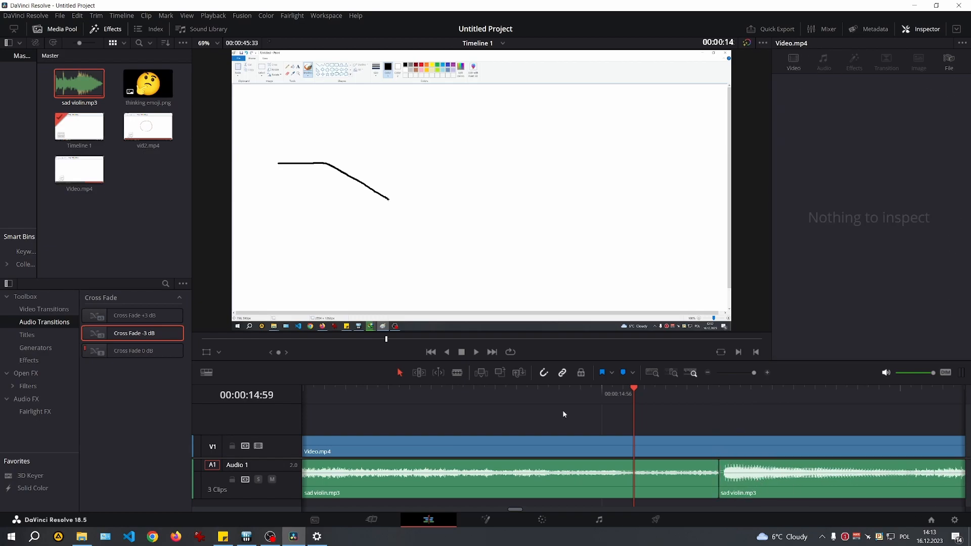
Step: Apply the Cross Fade -3 dB transition to the join between the two sad violin.mp3 clips
drag(131, 334, 681, 478)
scroll(745, 414, down, 6)
scroll(744, 411, down, 4)
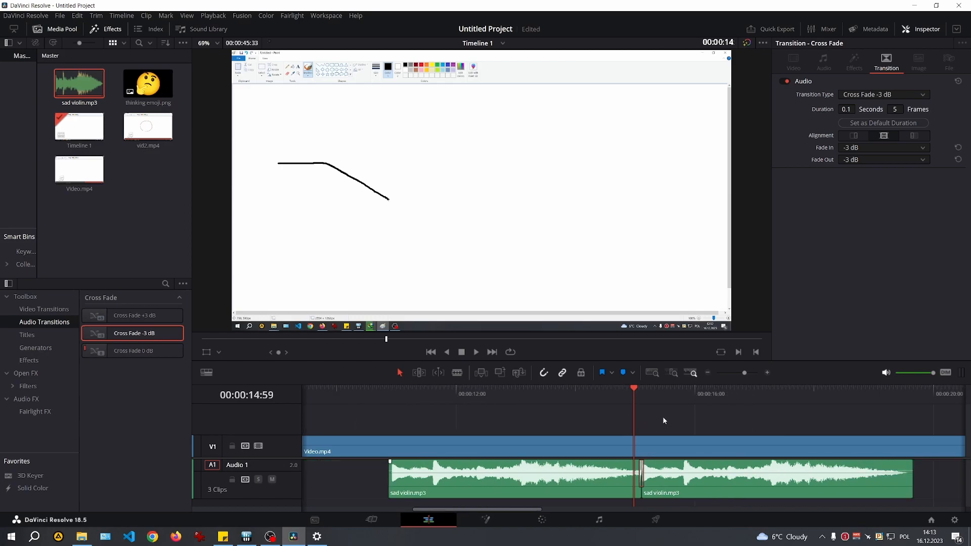
Step: Play the timeline from shortly before the cross fade to listen to the transition
key(space)
drag(702, 422, 589, 437)
key(space)
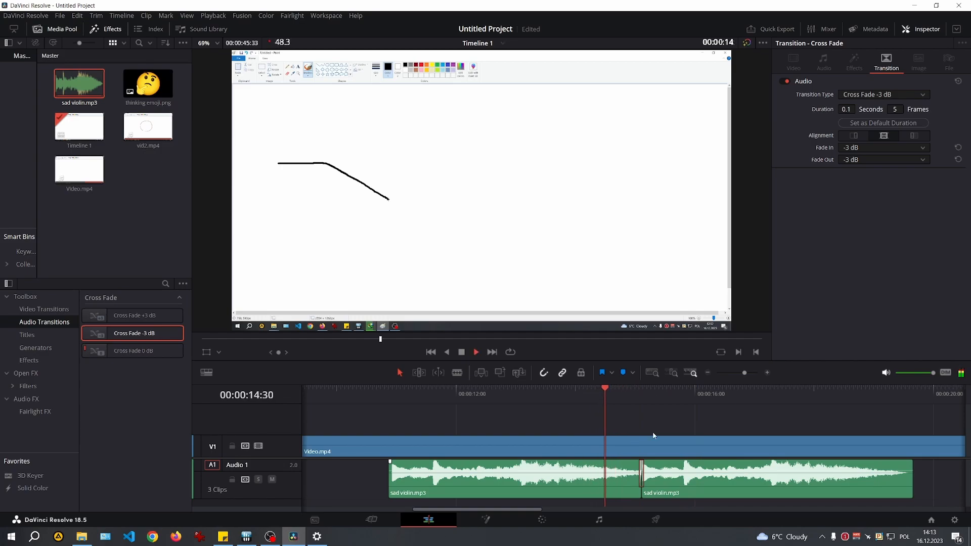
key(space)
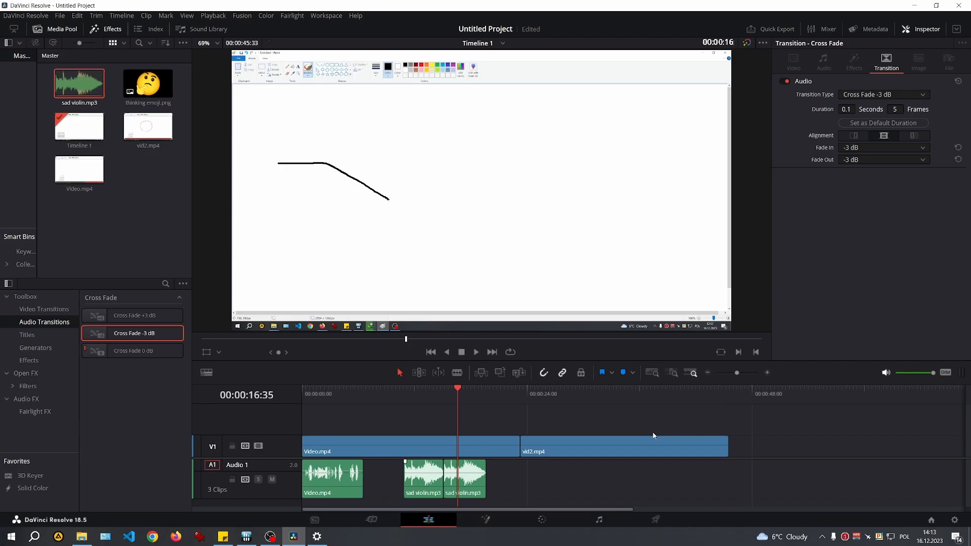
Step: Add a basic Text title on a new video track above Video.mp4, starting at 00:00:10:52
key(Up)
key(Up)
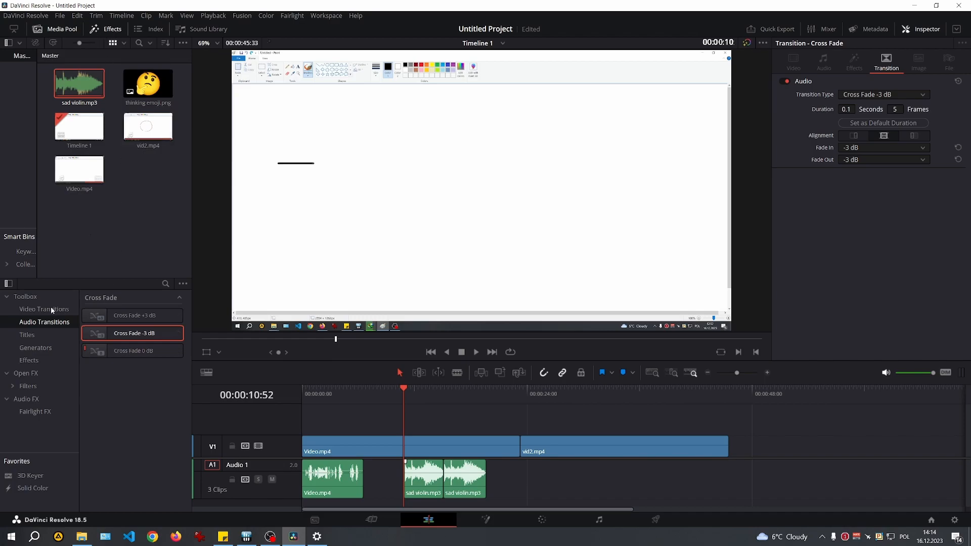
click(38, 362)
scroll(127, 358, down, 3)
scroll(127, 354, up, 3)
click(27, 334)
mouse_move(117, 391)
drag(117, 391, 411, 419)
click(430, 418)
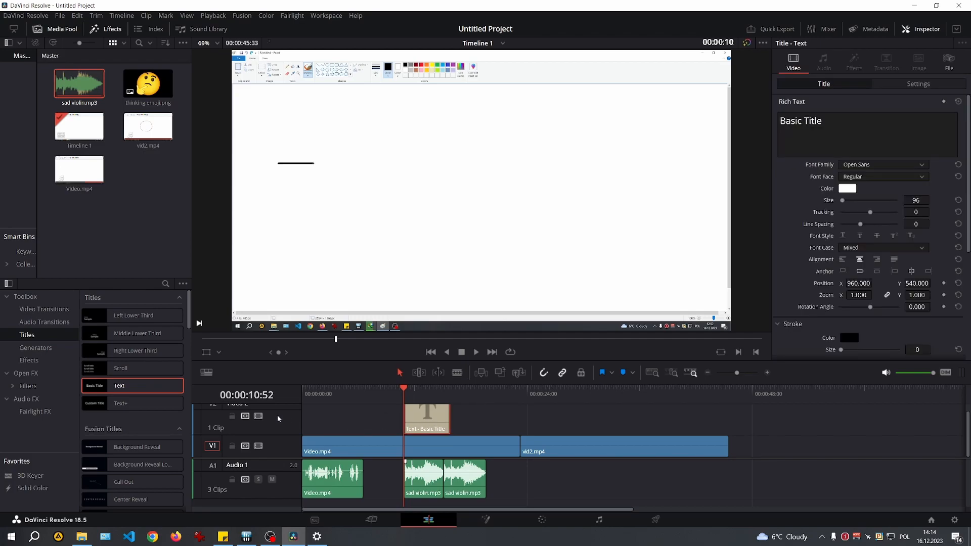
Step: Enlarge the timeline area and move the playhead to 00:00:12:35, within the title clip
drag(339, 383, 346, 340)
scroll(270, 423, up, 3)
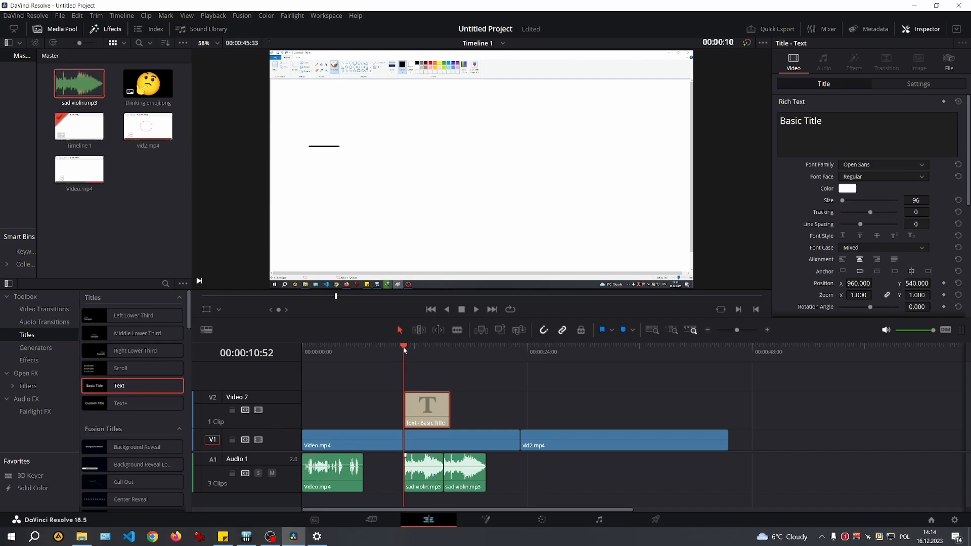
drag(405, 347, 420, 348)
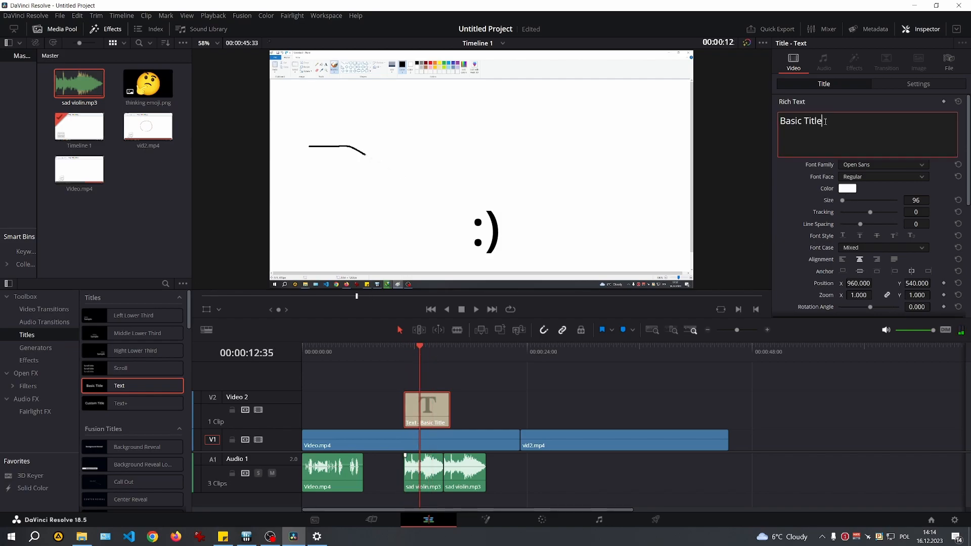
Step: Set the title's text color to black (#000000)
click(843, 190)
drag(580, 260, 584, 283)
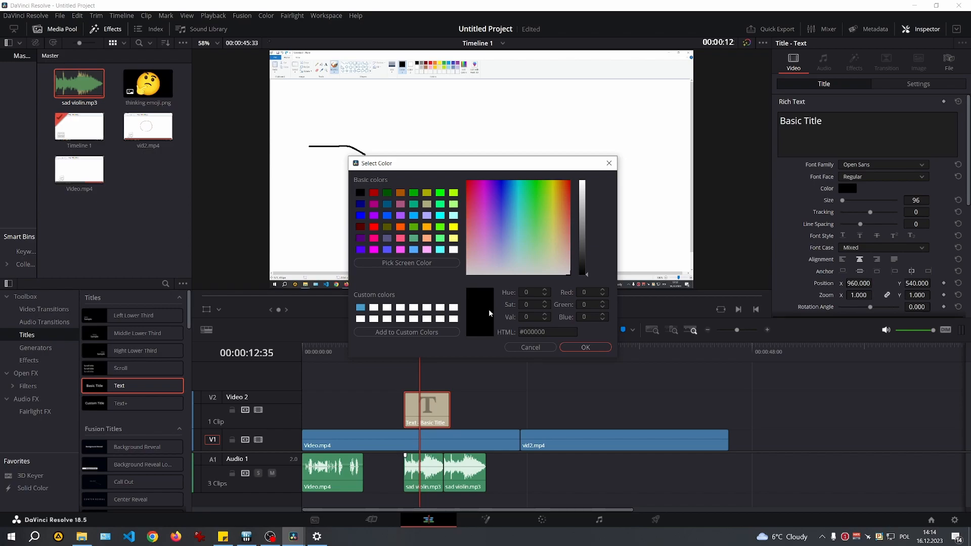
click(585, 347)
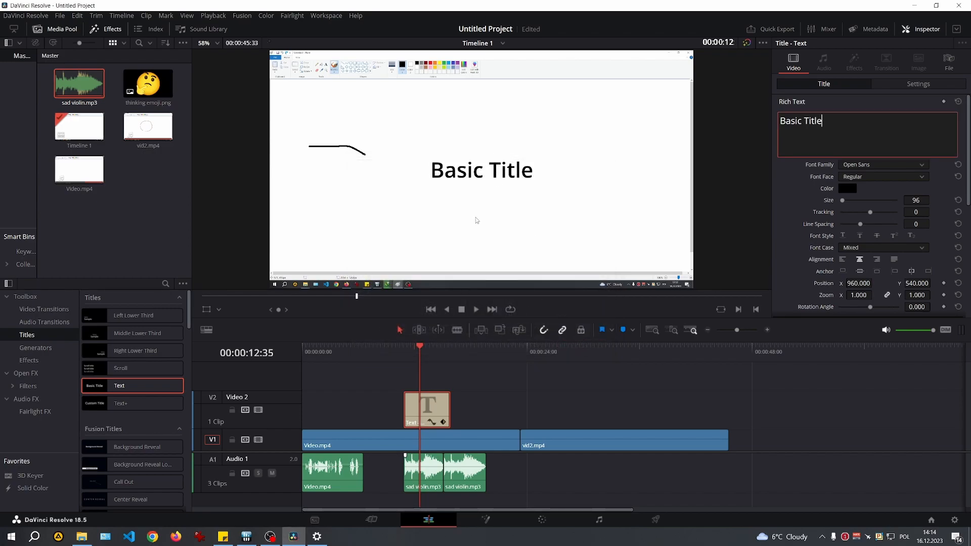
Step: Replace the title's text with "loser..."
click(435, 410)
click(838, 143)
key(ctrl+a)
text(..)
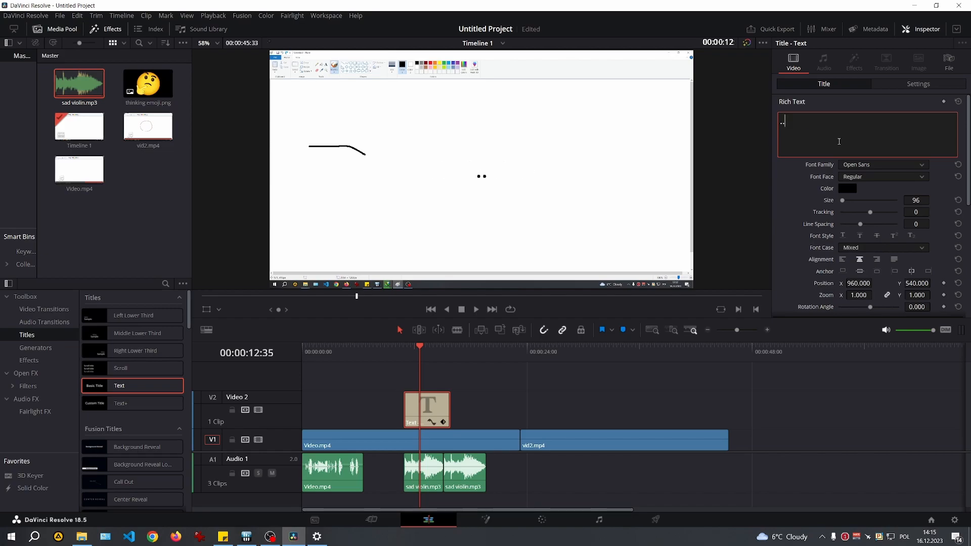
text(.)
key(Home)
text(loser)
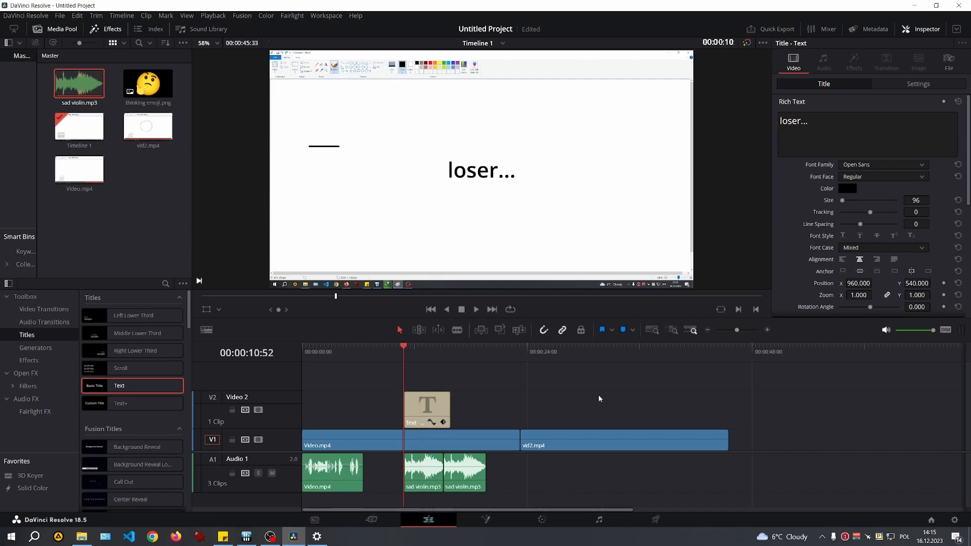
Step: Play the timeline from 00:00:10:52 to check the title together with the violin music
key(space)
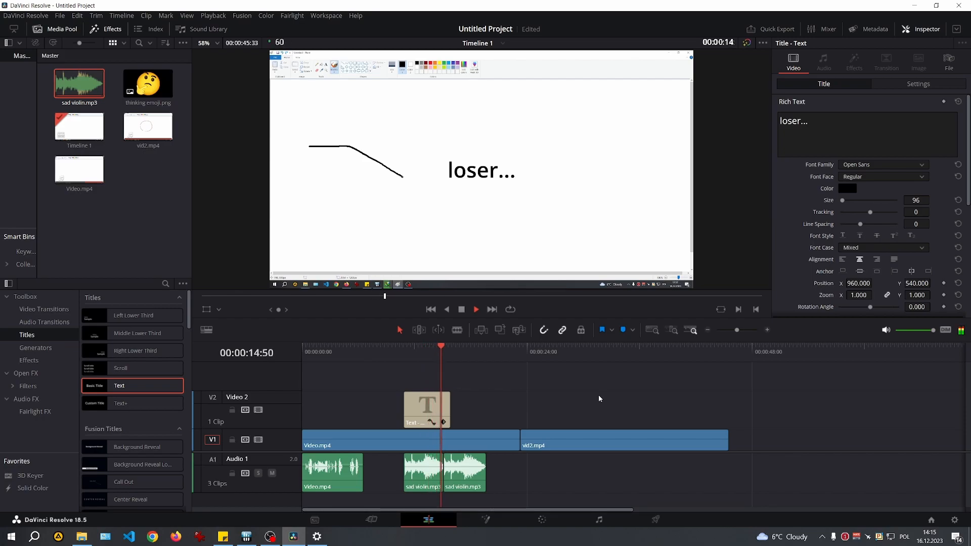
key(space)
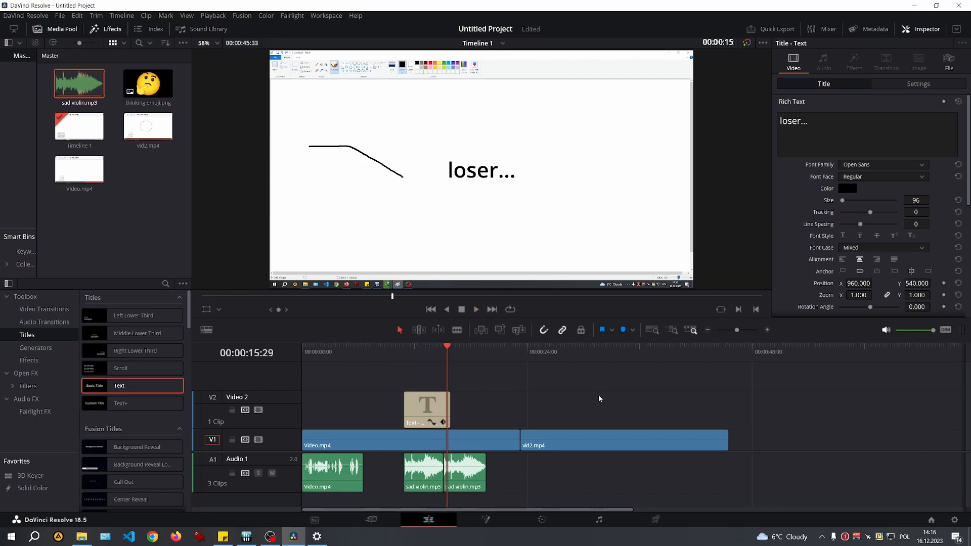
key(space)
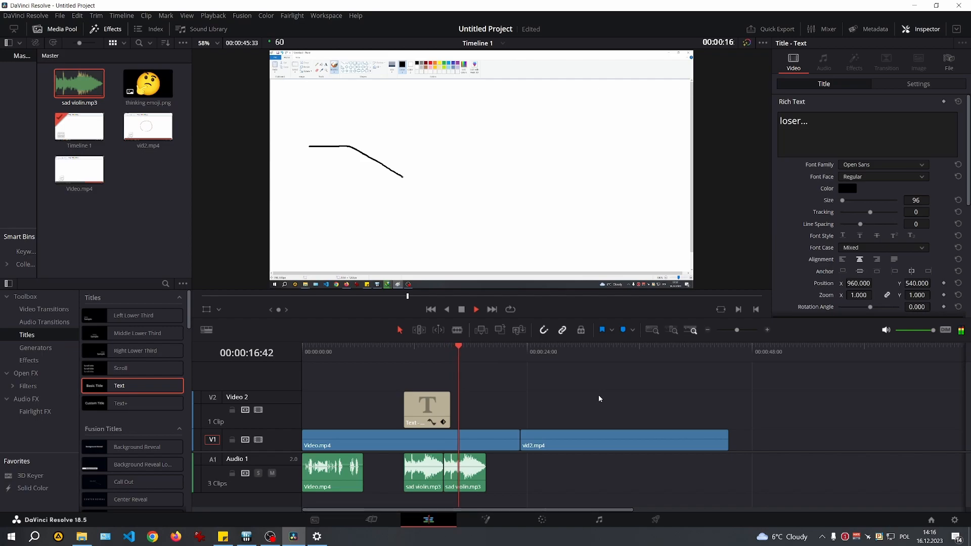
Step: Stop playback, extend the end of the "loser..." title clip to the end of the violin music, and save the project
key(space)
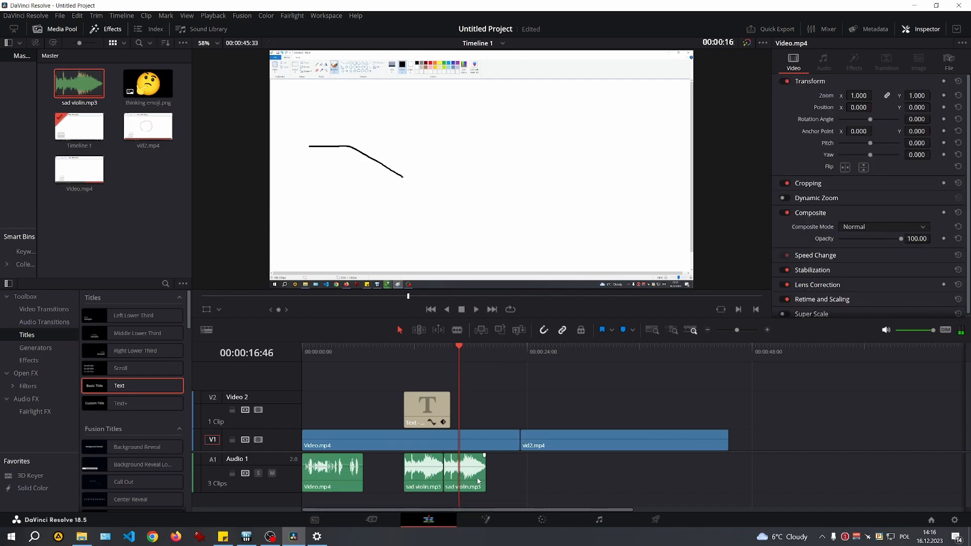
click(433, 405)
drag(449, 407, 484, 409)
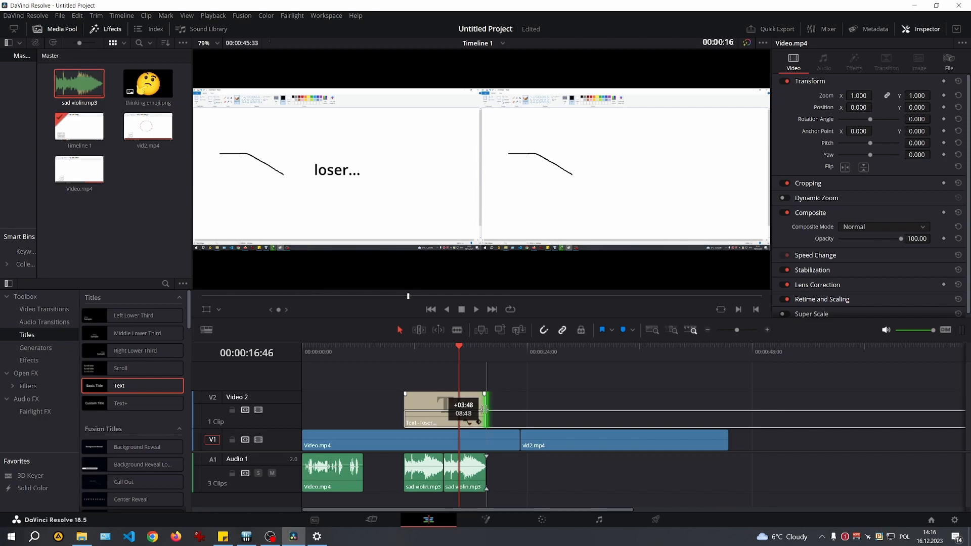
drag(484, 409, 484, 409)
key(ctrl+s)
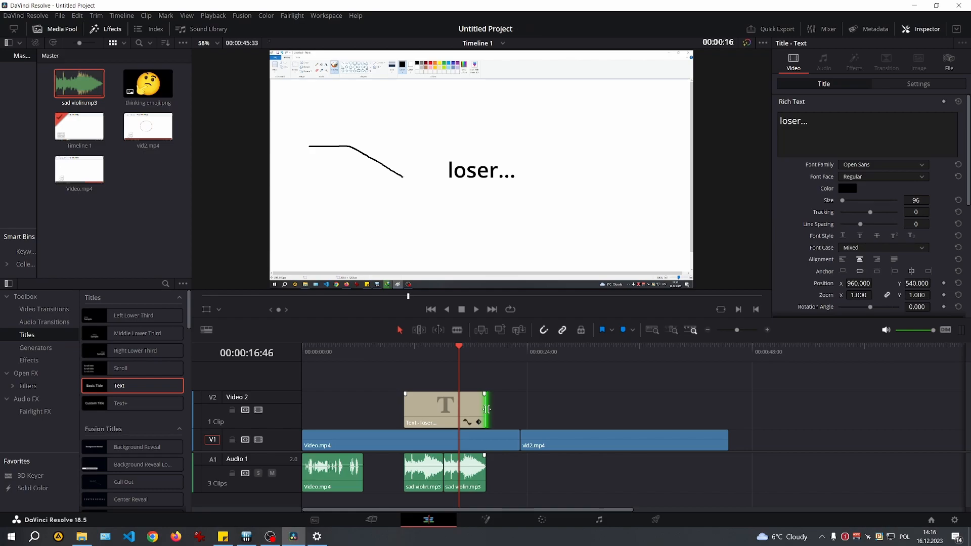
mouse_move(487, 412)
mouse_down()
mouse_move(458, 413)
mouse_move(506, 414)
mouse_move(487, 412)
mouse_up()
Step: Link the two sad violin.mp3 clips on the audio track and save the project
drag(518, 497, 418, 471)
right_click(424, 471)
click(436, 462)
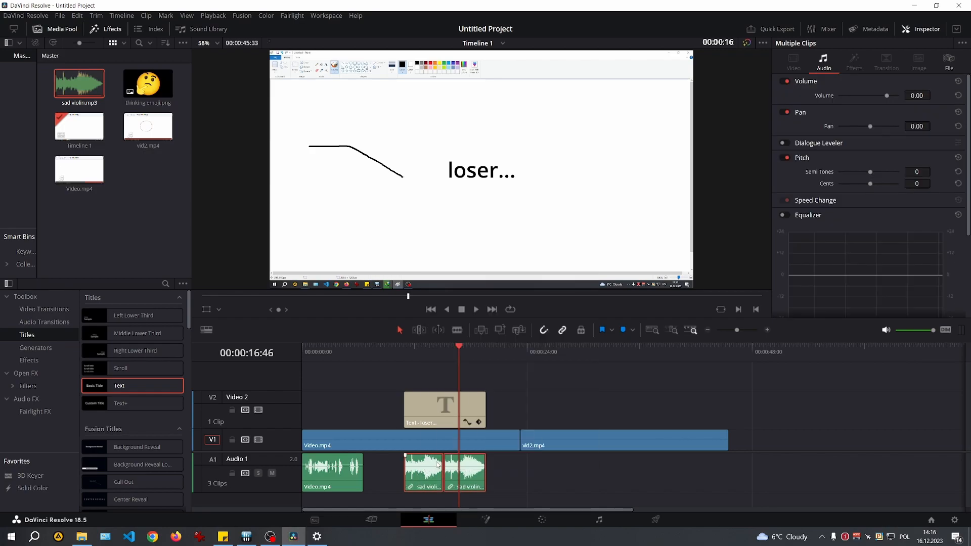
key(ctrl+s)
Step: Lower the volume of both violin clips to -8.00
click(932, 27)
click(932, 28)
drag(918, 95, 894, 95)
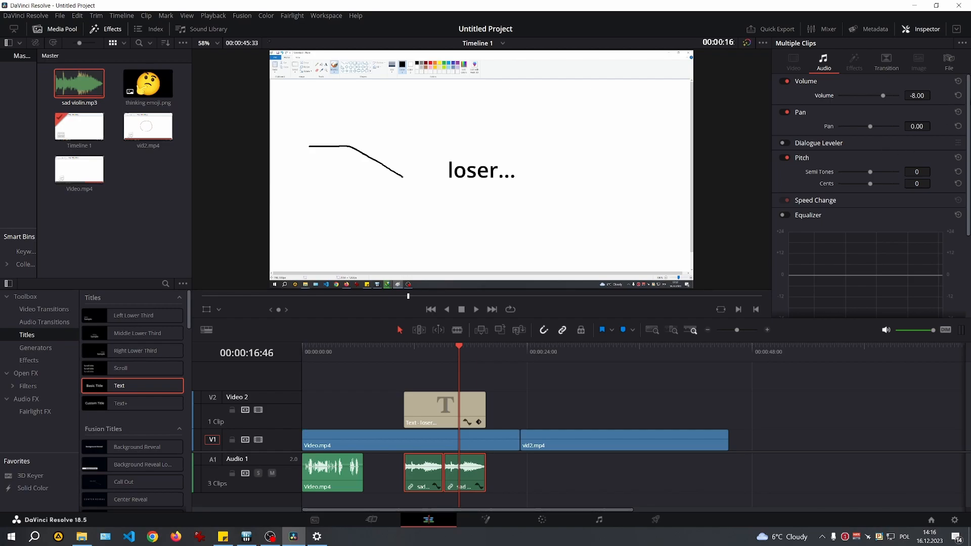
mouse_move(968, 105)
mouse_down()
mouse_move(969, 186)
mouse_move(964, 96)
mouse_up()
Step: Play the timeline from the start of the title clip to check the quieter violin music
click(491, 401)
key(Up)
key(Up)
key(space)
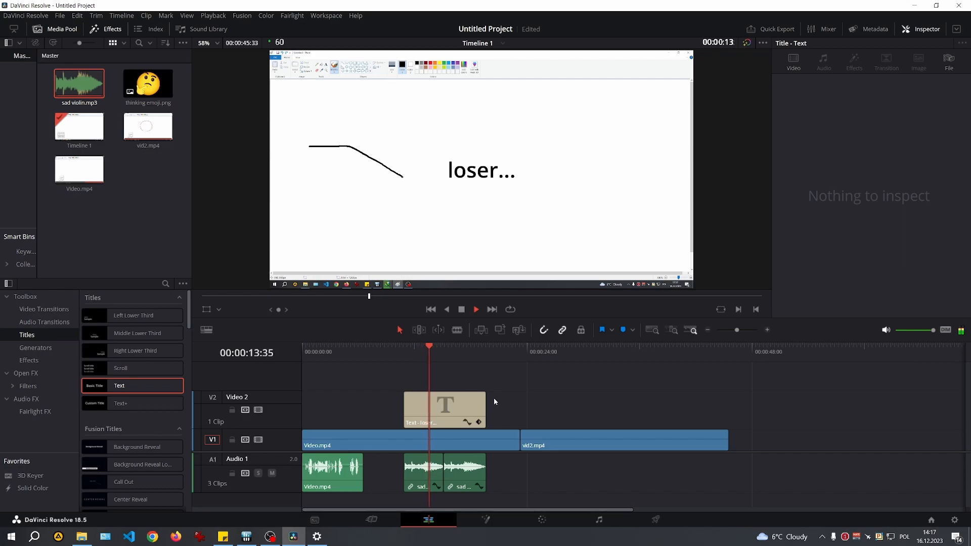
key(space)
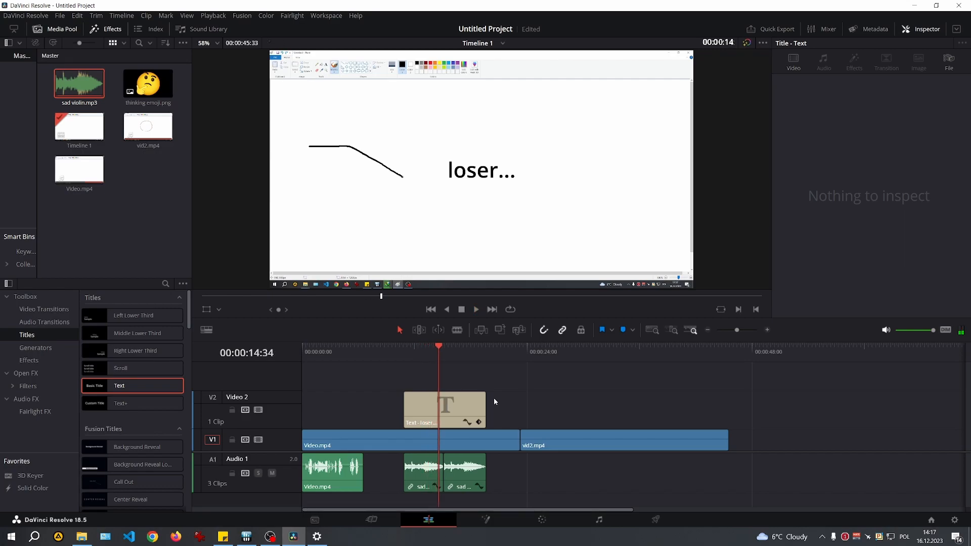
Step: Set the title clip's transform position to X -438 and Y 204, above the drawn line
click(472, 398)
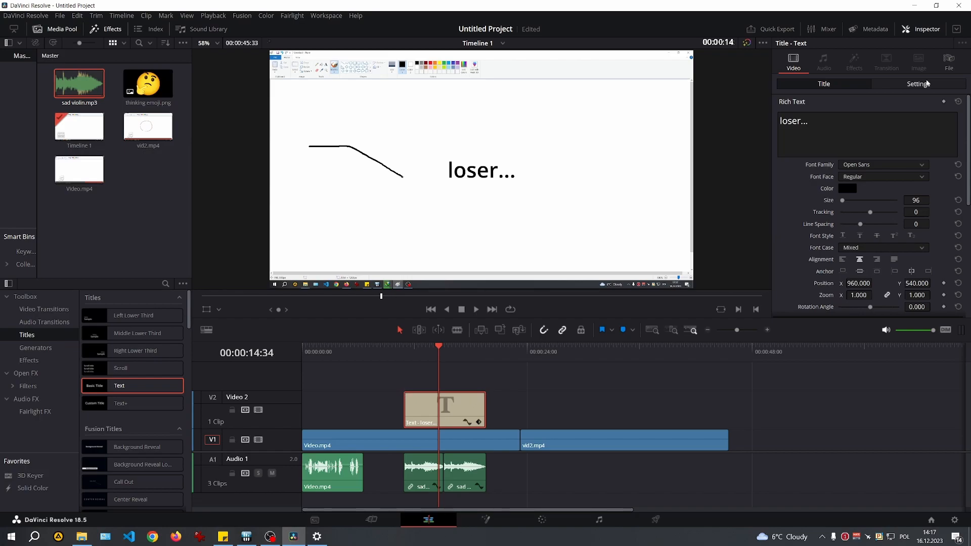
click(926, 32)
click(926, 31)
click(900, 85)
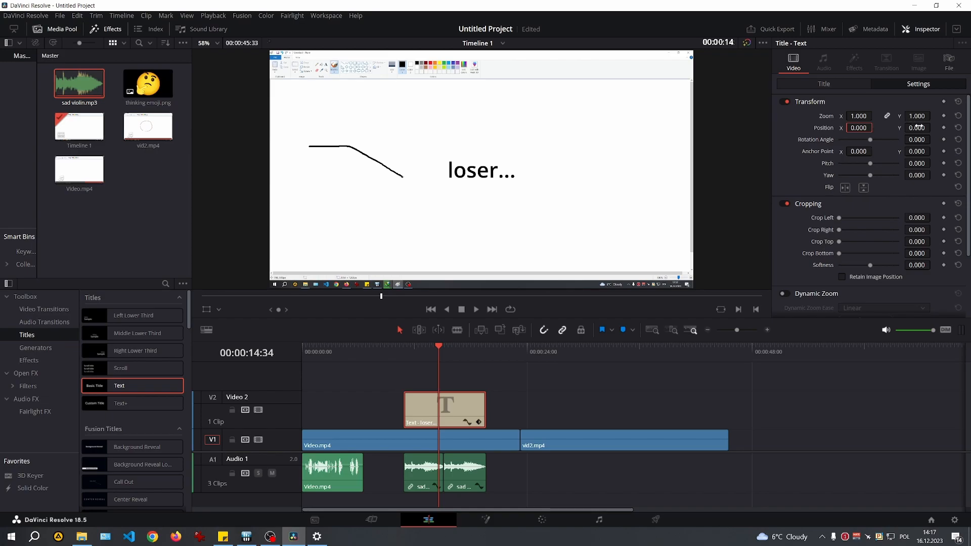
drag(920, 127, 932, 128)
drag(874, 128, 875, 128)
click(815, 405)
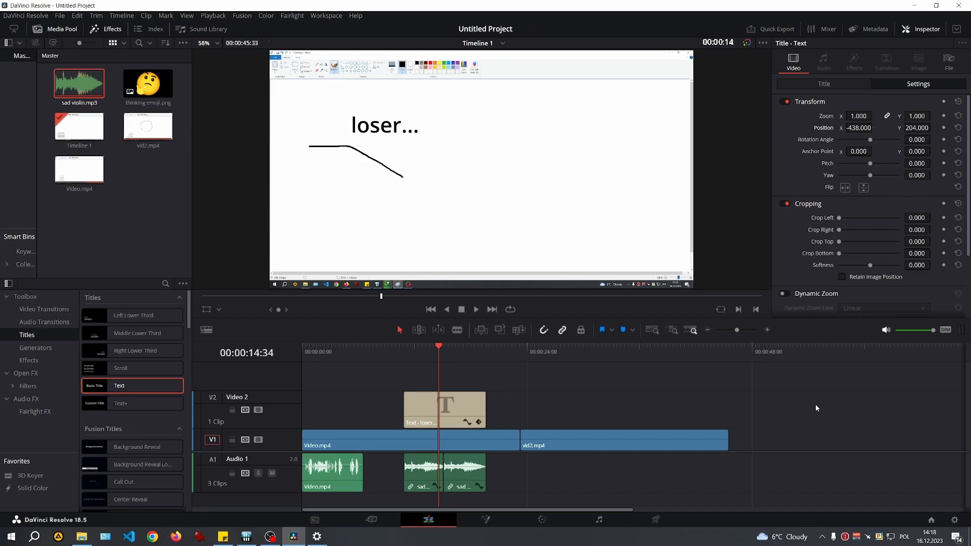
Step: Play the title section again to check the repositioned text with the music
key(Up)
key(space)
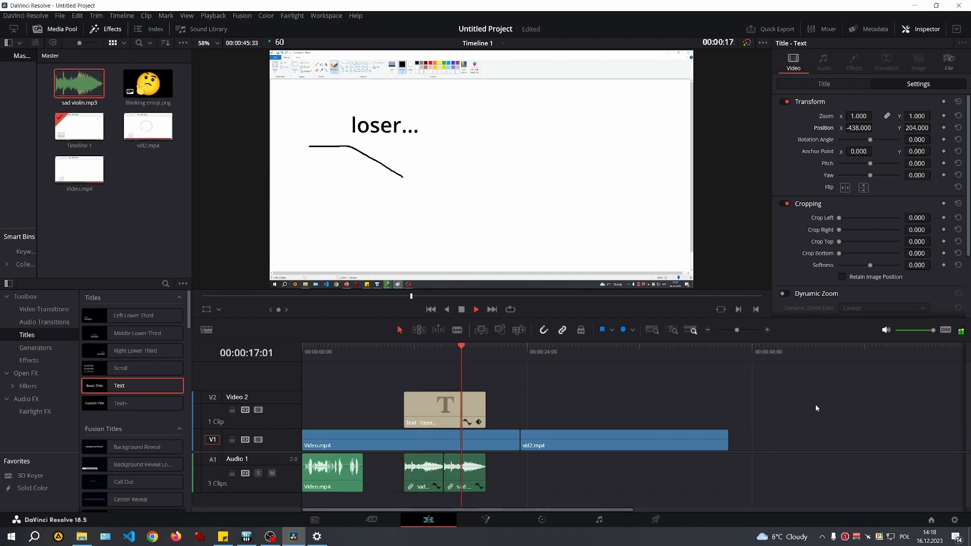
key(space)
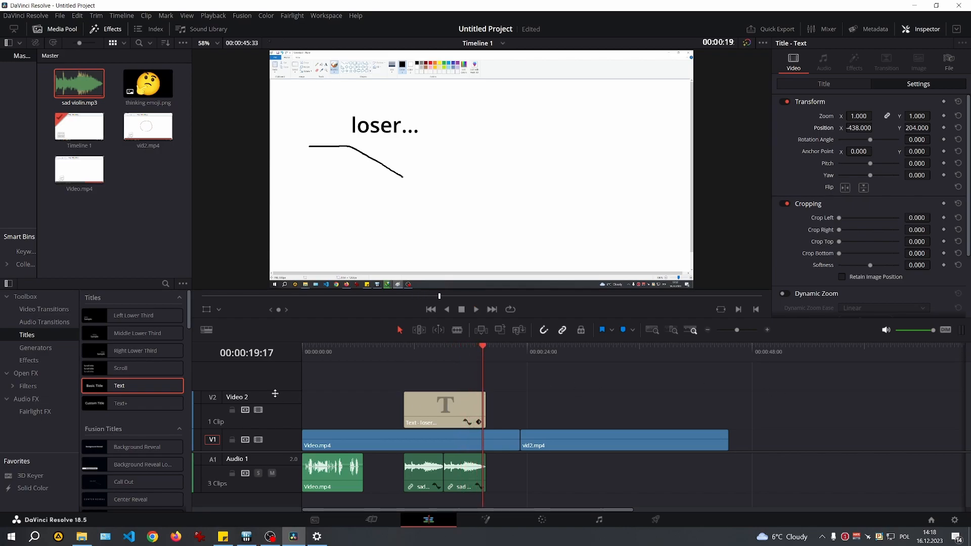
Step: Place thinking emoji.png on a new third video track above the title's second half, and reduce the heights of tracks V2, A1 and V3
drag(275, 391, 271, 408)
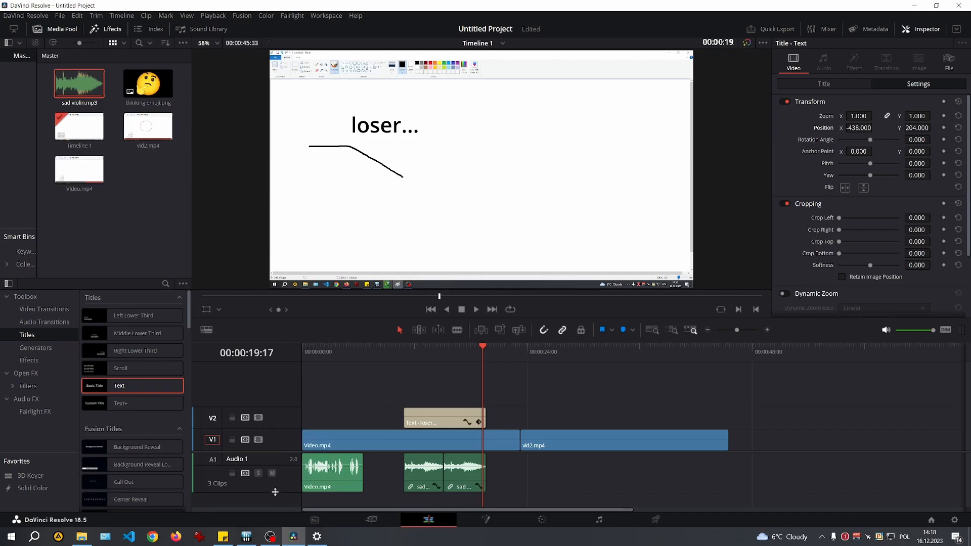
drag(275, 492, 275, 477)
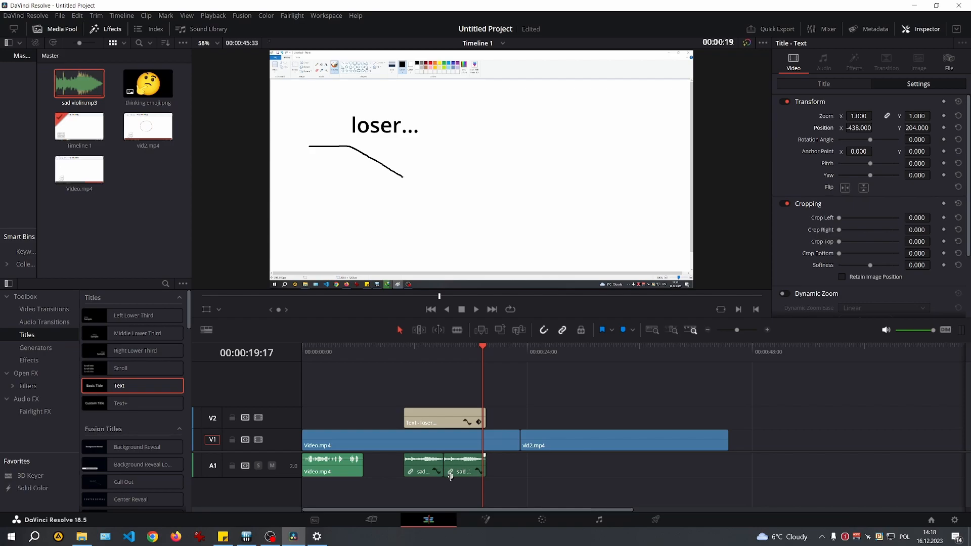
drag(150, 87, 447, 389)
scroll(471, 461, up, 6)
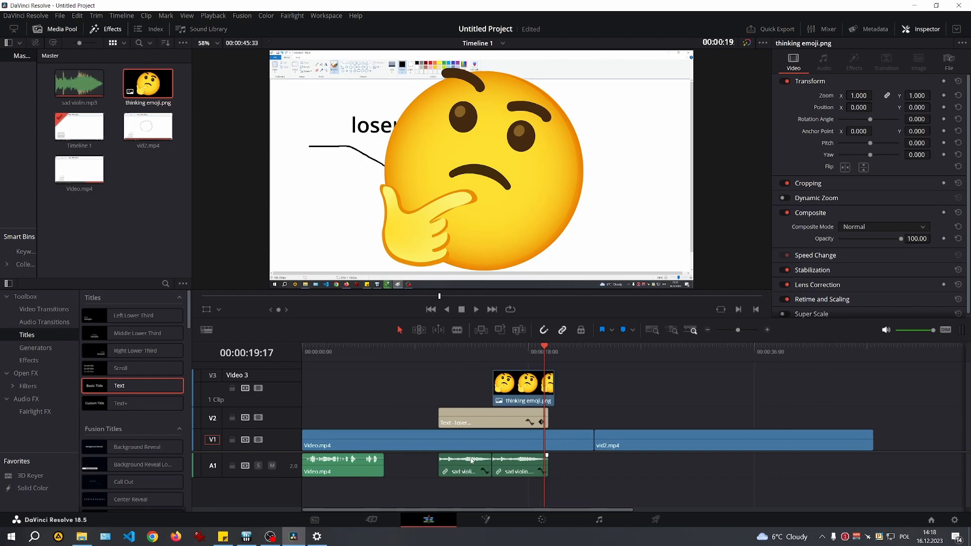
scroll(471, 461, up, 3)
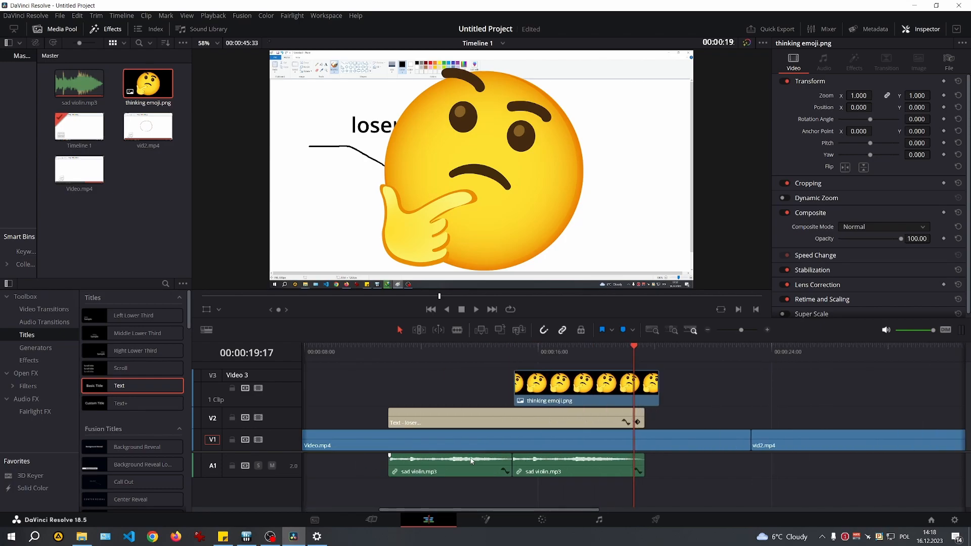
scroll(471, 461, down, 5)
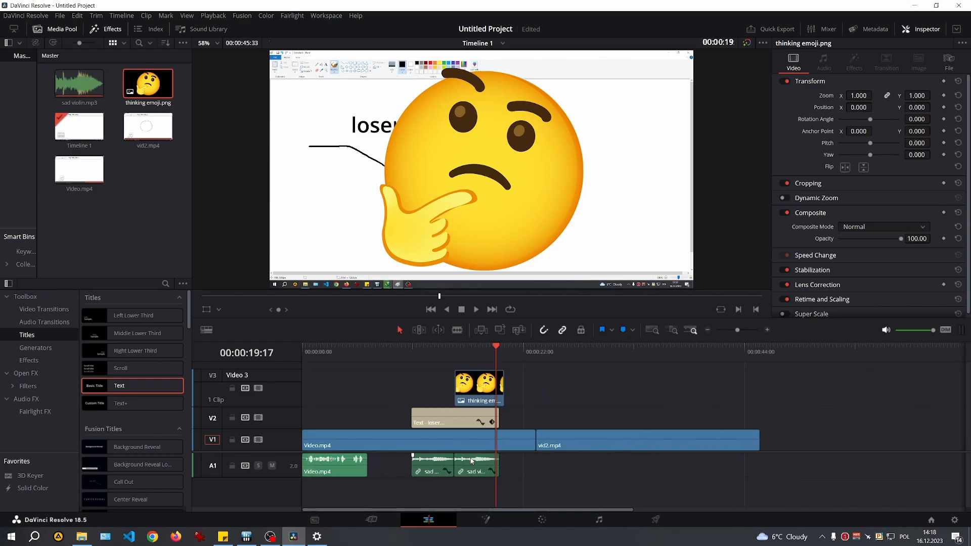
double_click(263, 375)
click(275, 405)
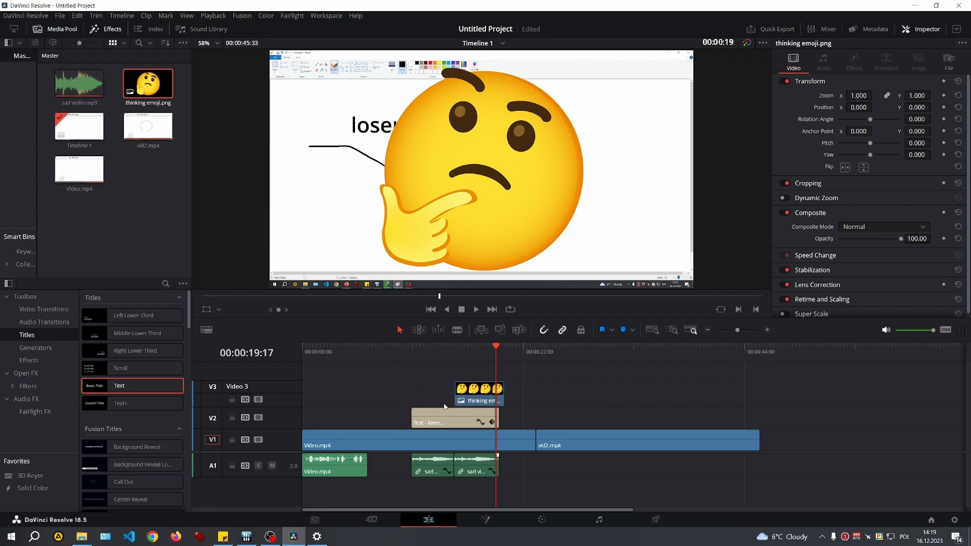
Step: Scale the thinking emoji clip down to a zoom of 0.380 on both axes
mouse_move(445, 409)
mouse_down()
mouse_move(447, 371)
mouse_move(450, 415)
mouse_up()
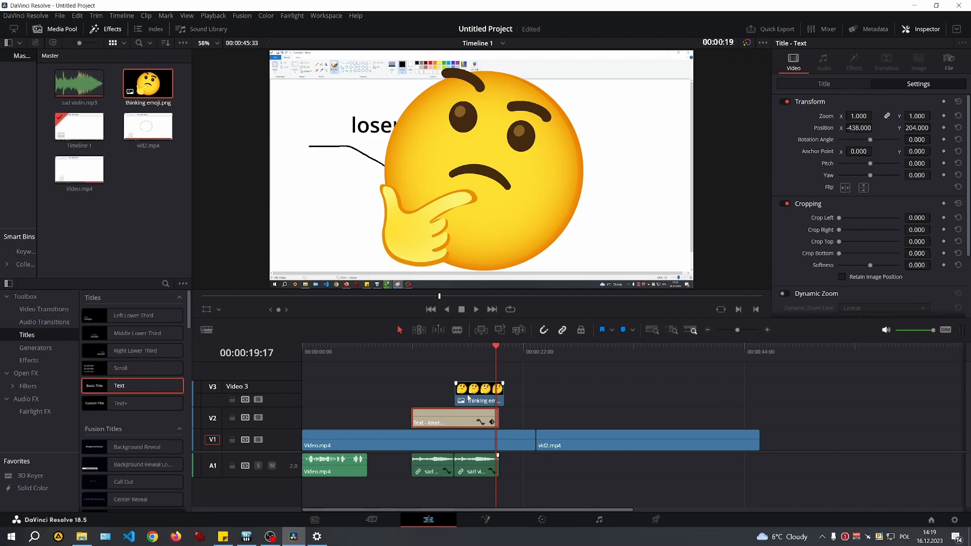
click(468, 400)
drag(858, 95, 822, 96)
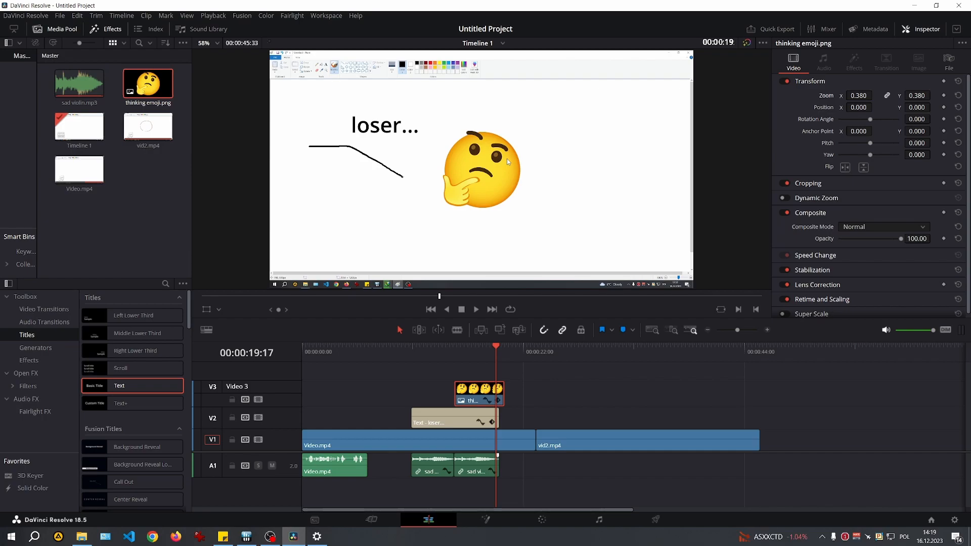
Step: Step the playhead between edit points and single frames around the emoji clip, ending at its start at 00:00:15:10
key(Up)
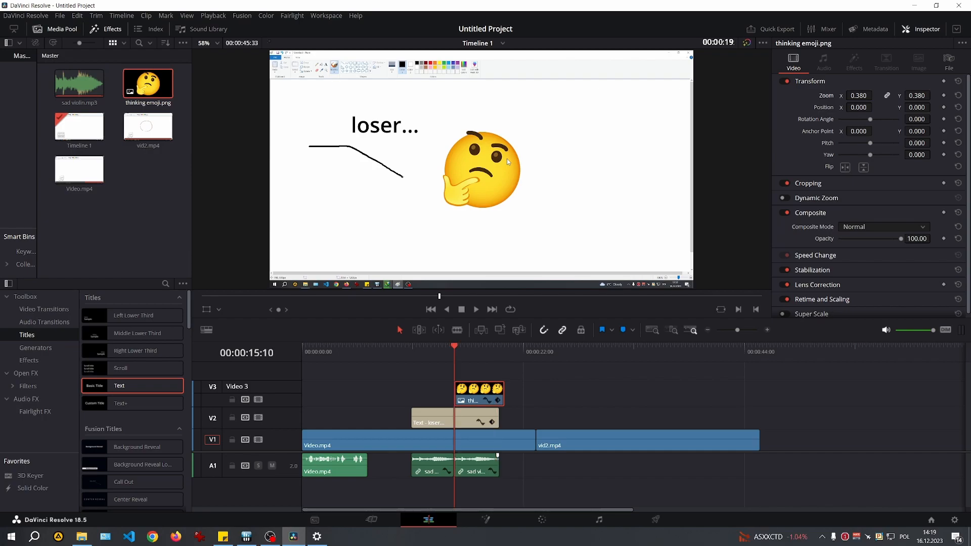
scroll(484, 446, up, 6)
scroll(484, 449, up, 2)
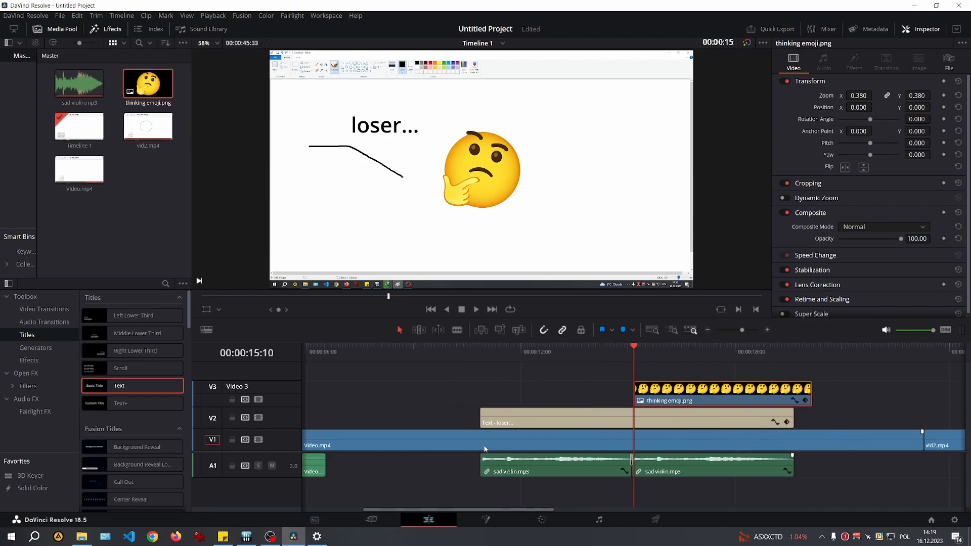
key(Down)
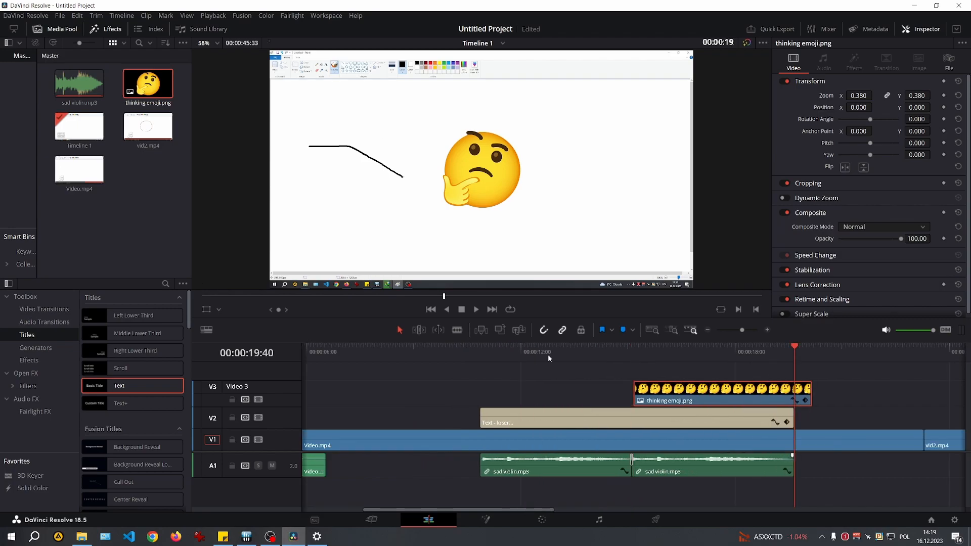
key(Up)
key(Left)
key(Left)
key(Left)
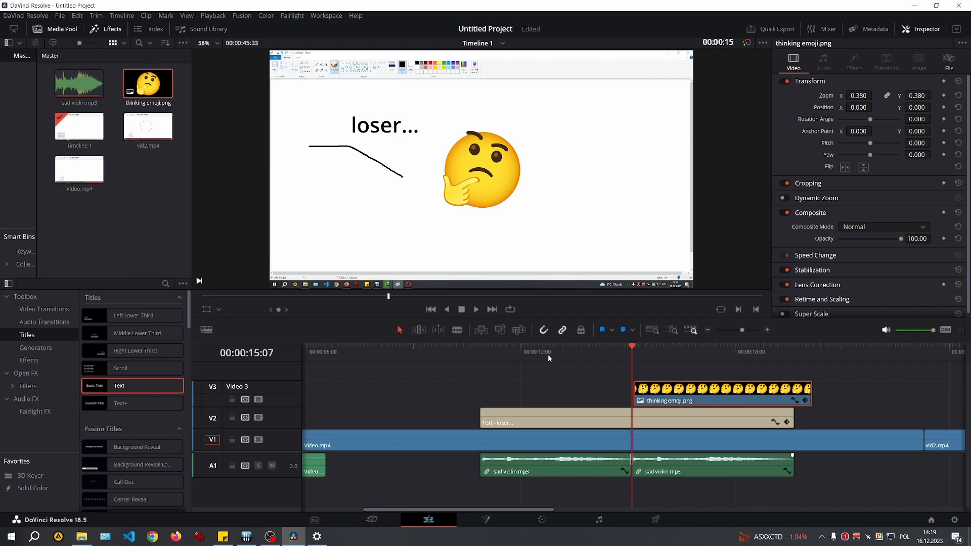
key(Up)
key(Down)
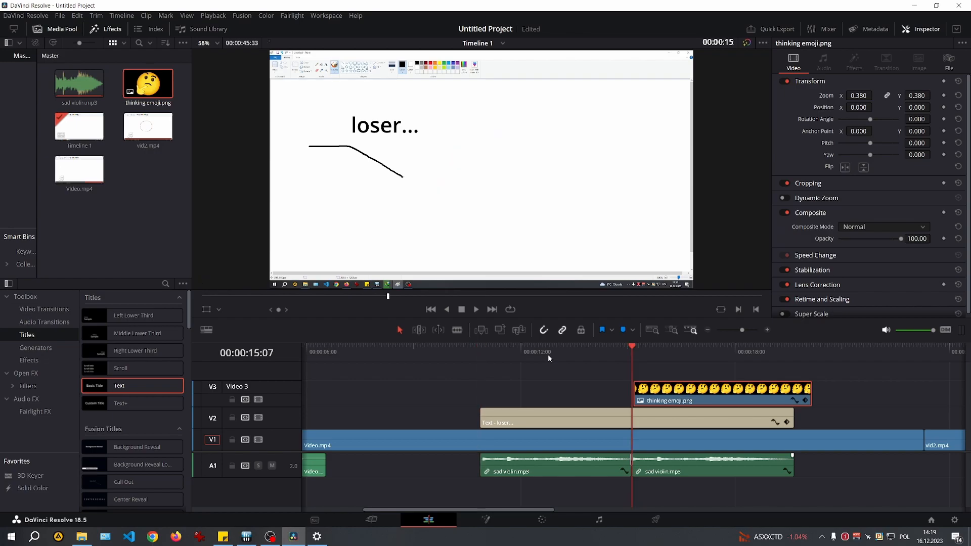
key(Right)
key(Right)
key(Right)
key(Down)
key(Up)
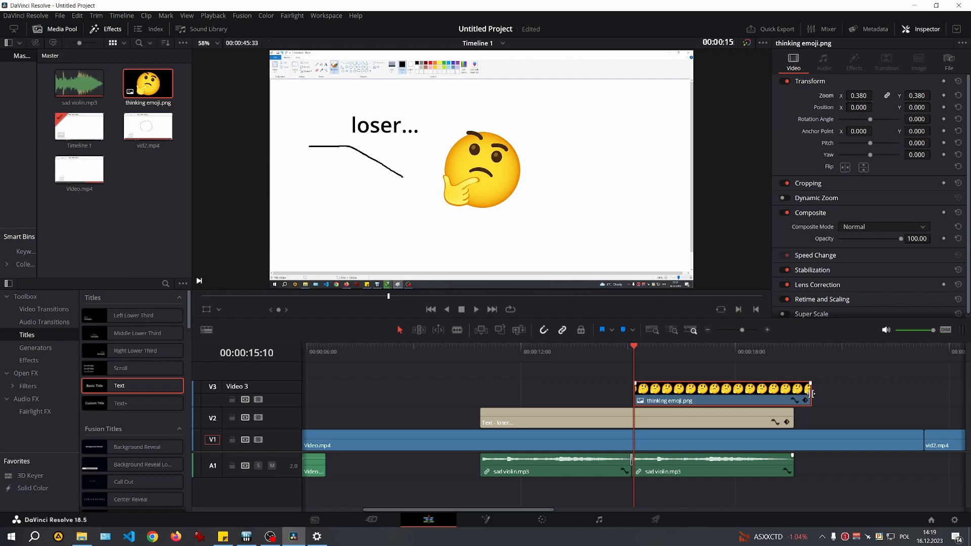
Step: Trim the end of the thinking emoji clip by 29 frames to match the end of the title clip
drag(807, 395, 796, 396)
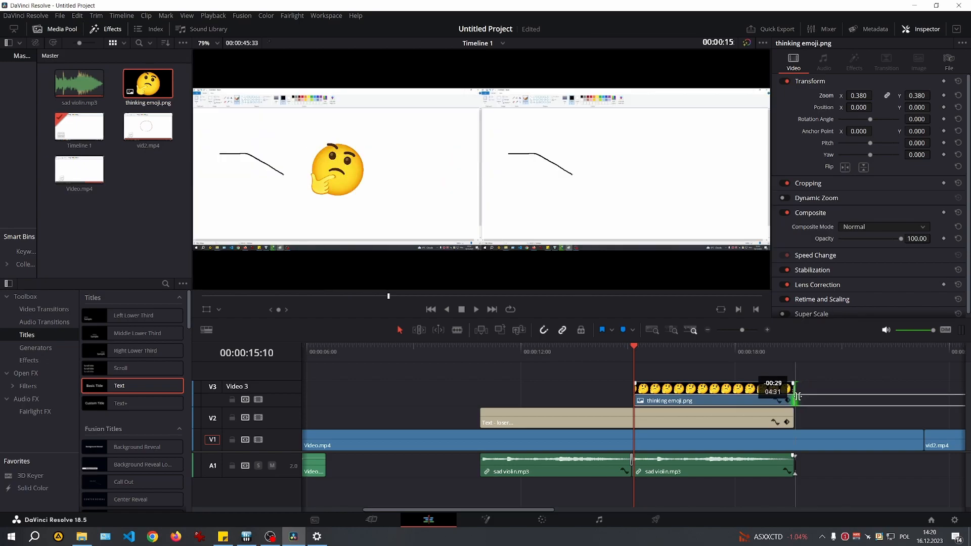
drag(797, 396, 799, 421)
click(793, 418)
click(830, 397)
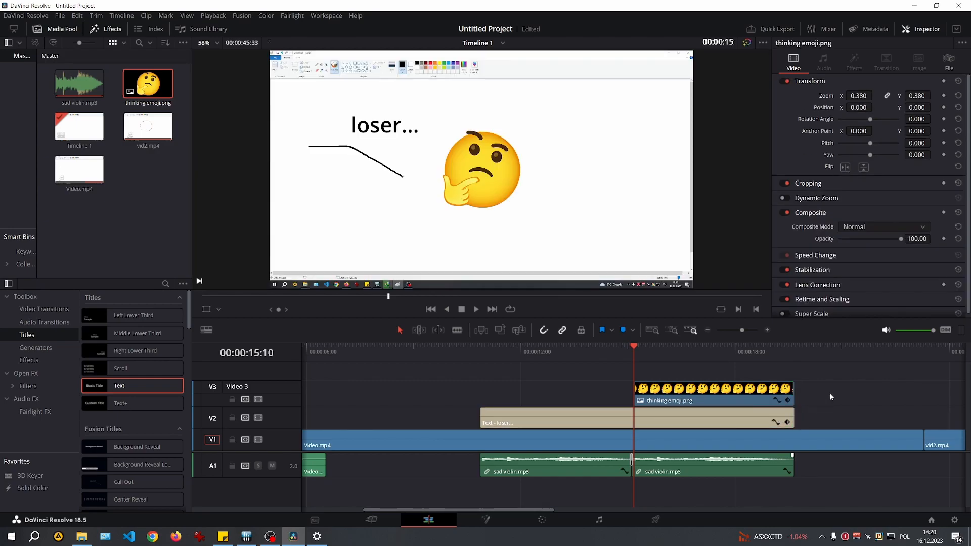
Step: Keyframe the emoji clip's opacity from 0 at 00:00:15:10 to 100 at 00:00:17:14
click(739, 395)
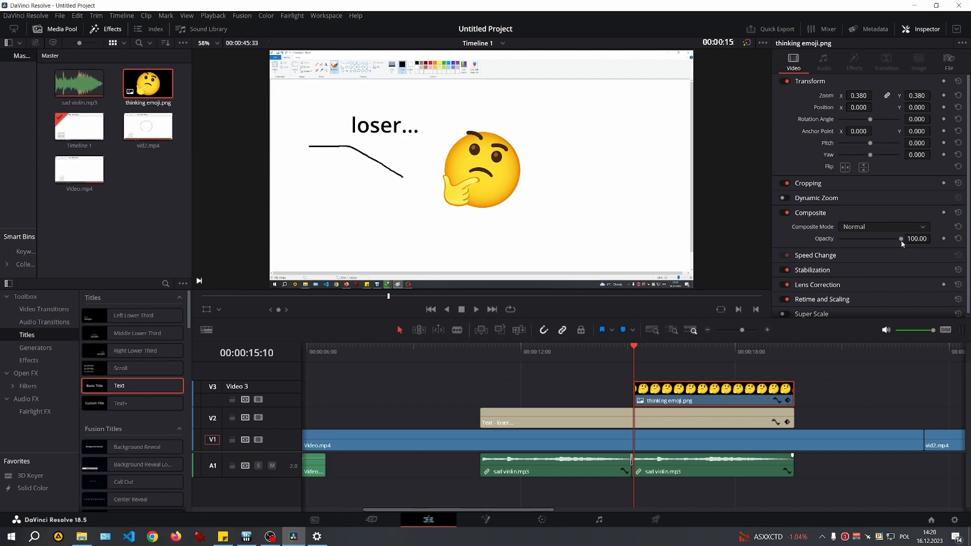
drag(908, 239, 854, 239)
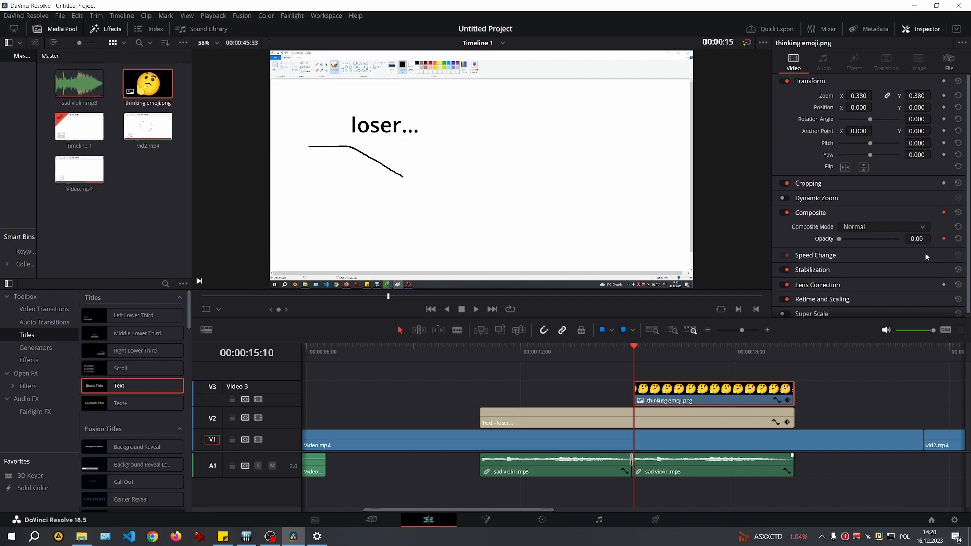
drag(638, 360, 708, 369)
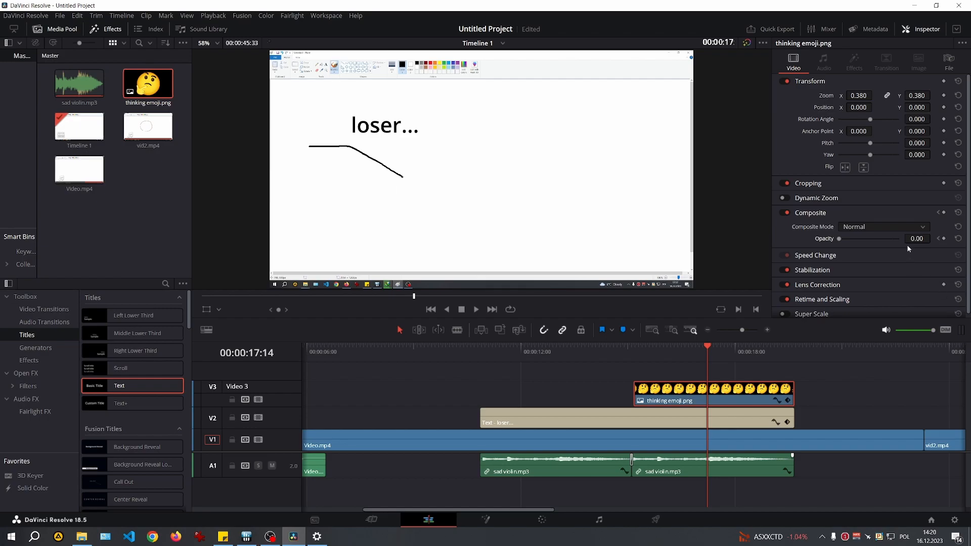
drag(916, 239, 957, 238)
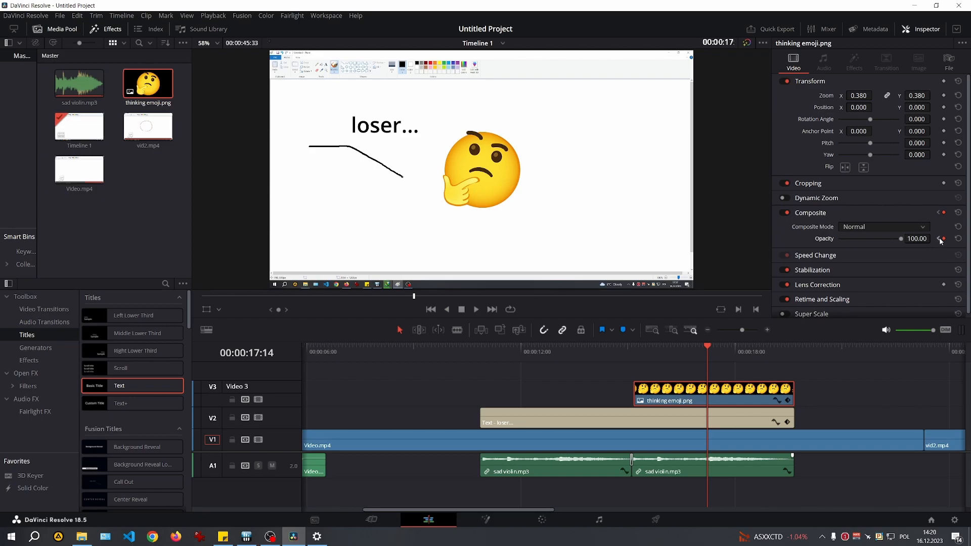
Step: Check the emoji's fade-in from its first opacity keyframe, through 00:00:16:06, to its last keyframe
click(938, 240)
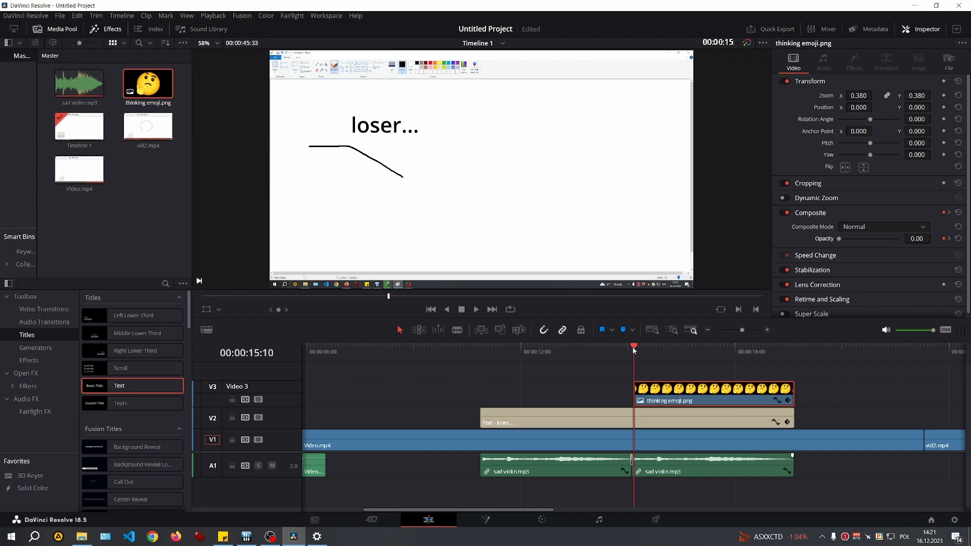
drag(632, 346, 668, 350)
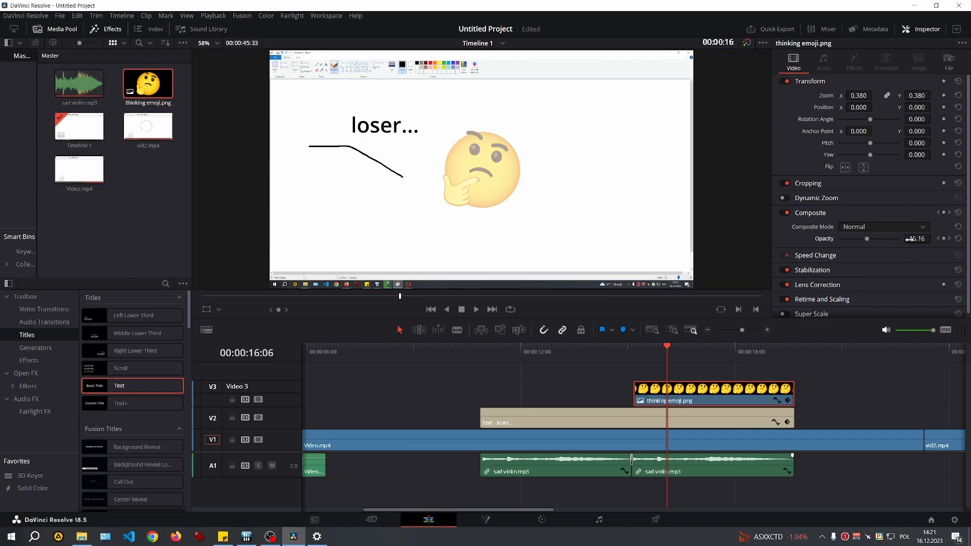
click(948, 238)
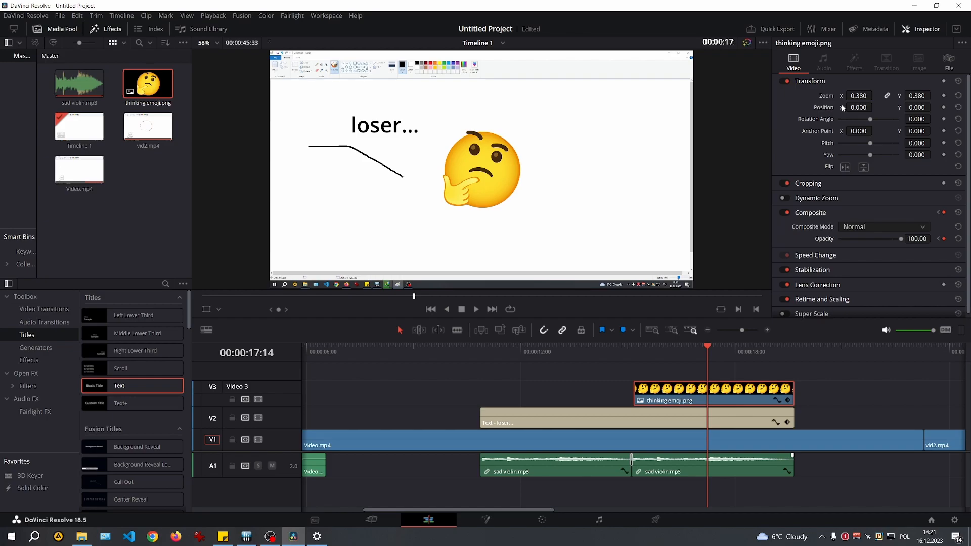
Step: Examine the emoji clip's opacity curve on the timeline and jump between its start and end keyframes
click(776, 402)
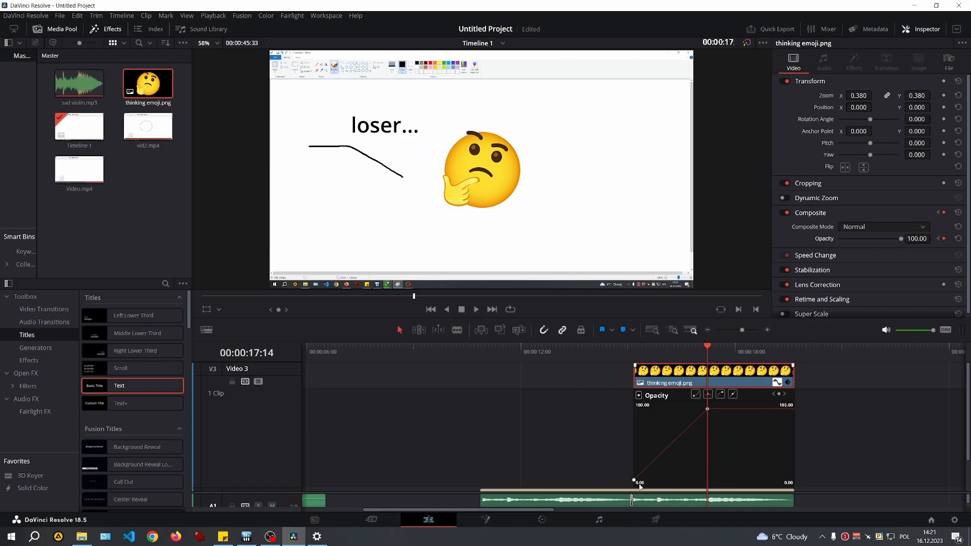
mouse_move(706, 409)
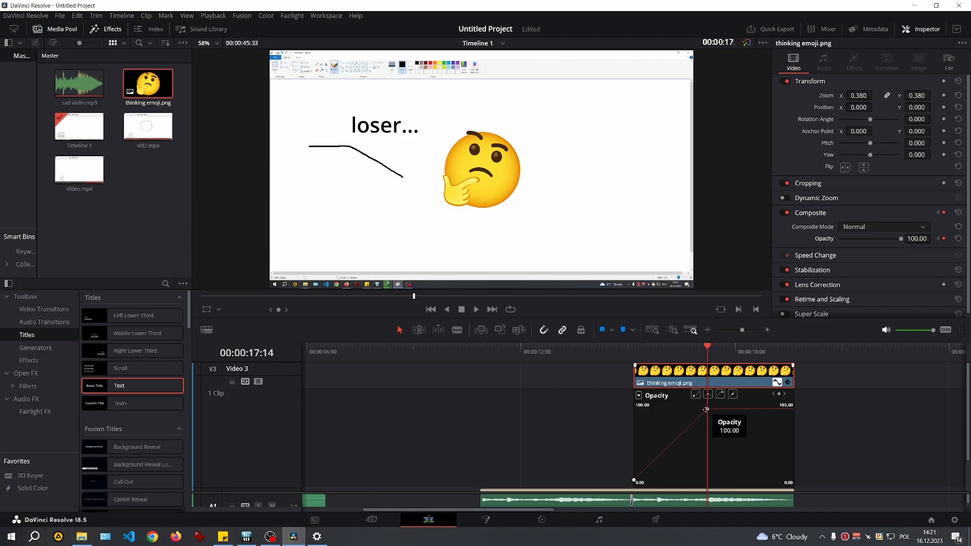
click(938, 240)
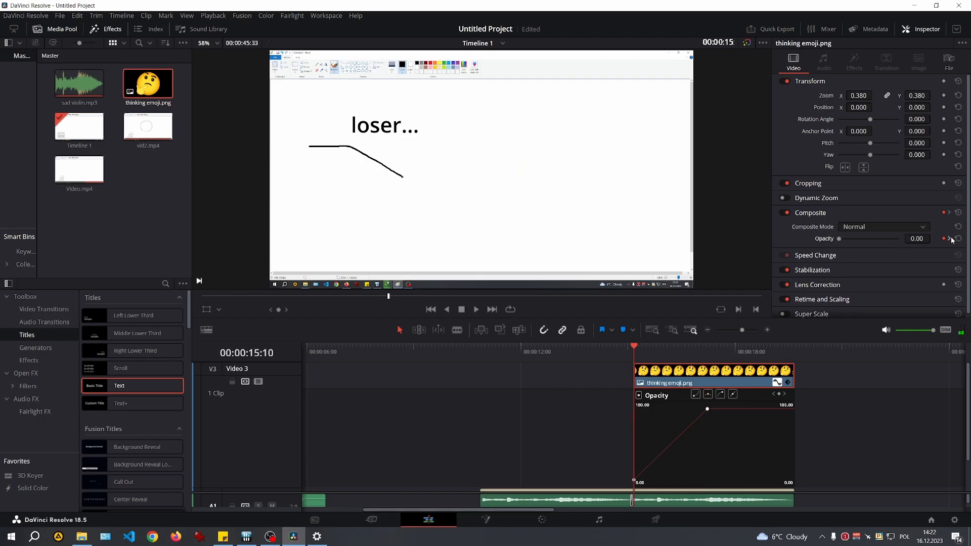
click(951, 239)
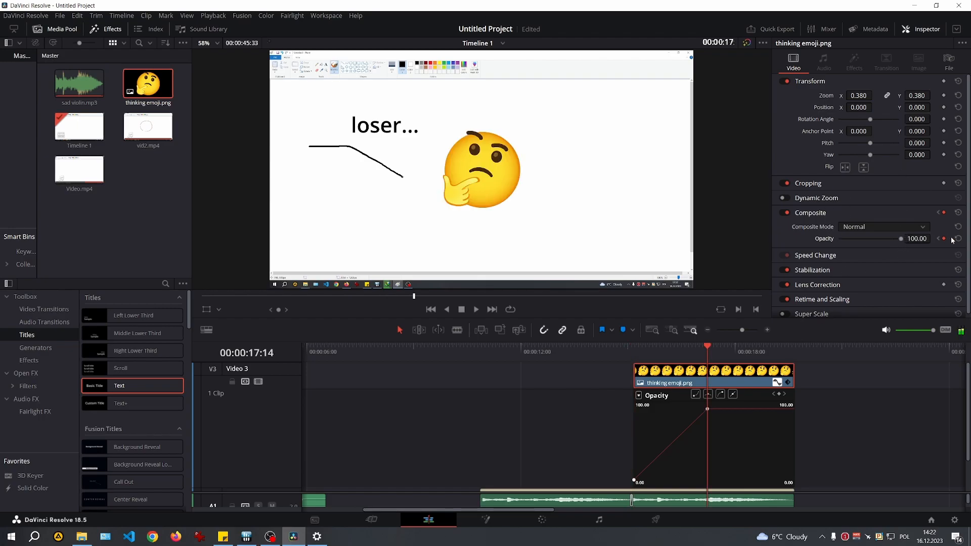
click(776, 383)
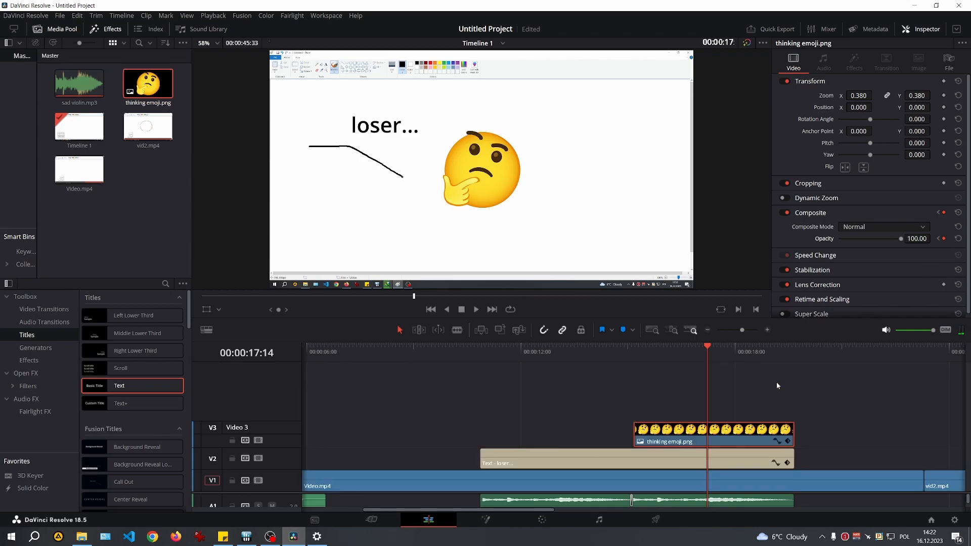
Step: Play the timeline from the start of the thinking emoji clip to review its fade-in
key(Up)
key(space)
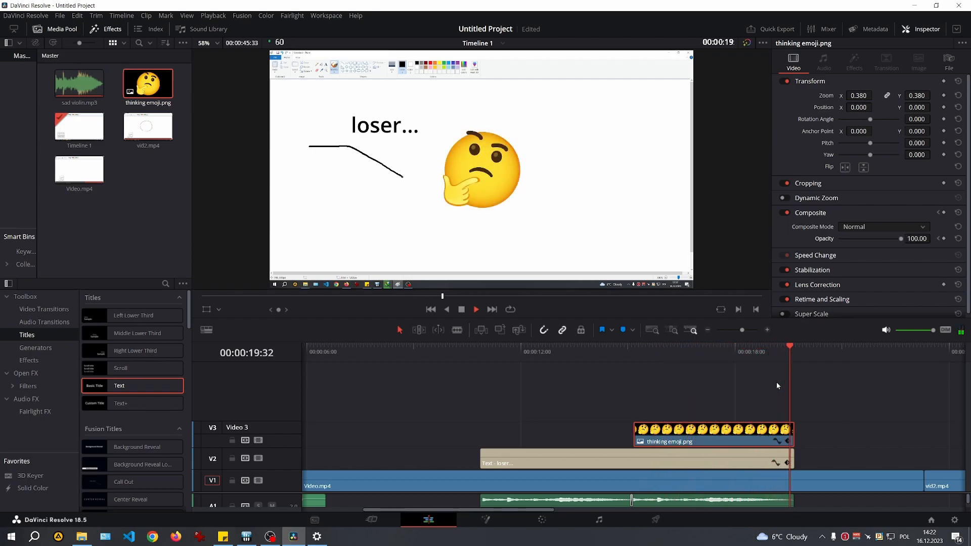
key(space)
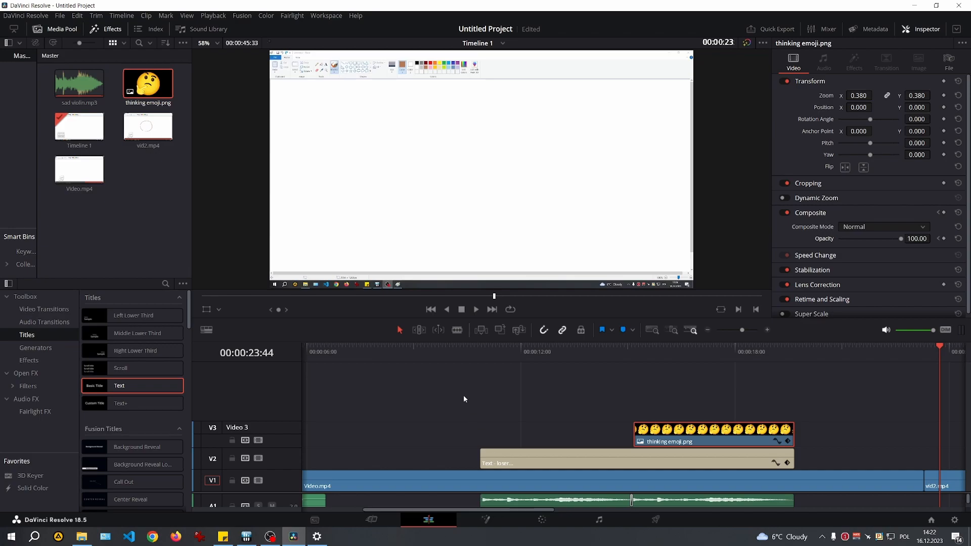
Step: Split Video.mp4 at 00:00:19:41, where the emoji and title clips end
drag(441, 340, 437, 293)
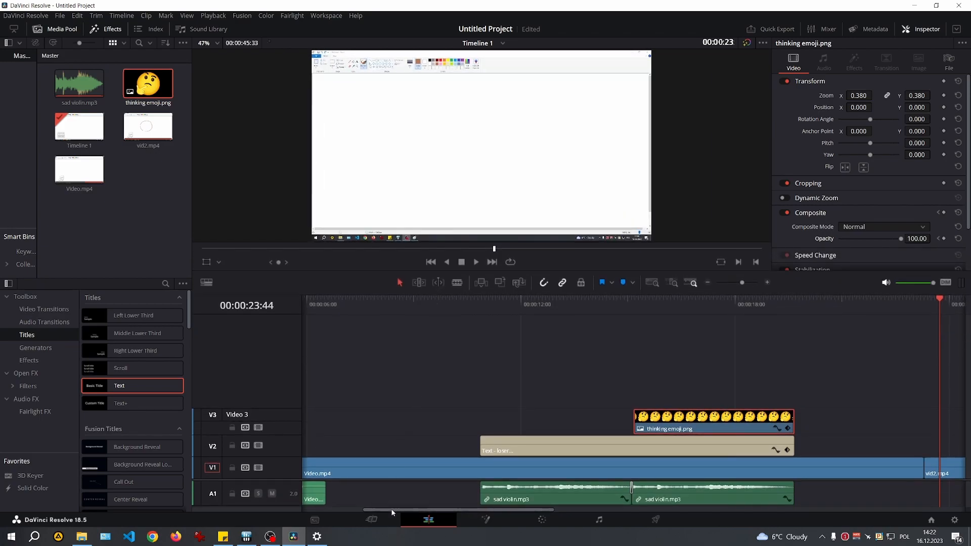
drag(396, 508, 497, 512)
key(Up)
key(Up)
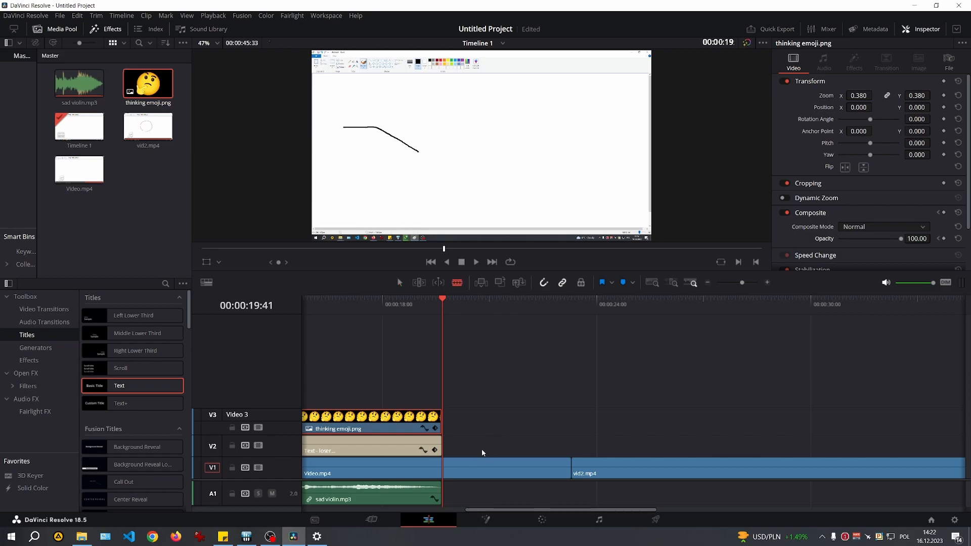
click(447, 475)
key(a)
Step: Enlarge the Video 1 track, split vid2.mp4 at 00:00:28:30 and ripple-delete the part before the split
drag(442, 302, 681, 306)
drag(272, 456, 280, 444)
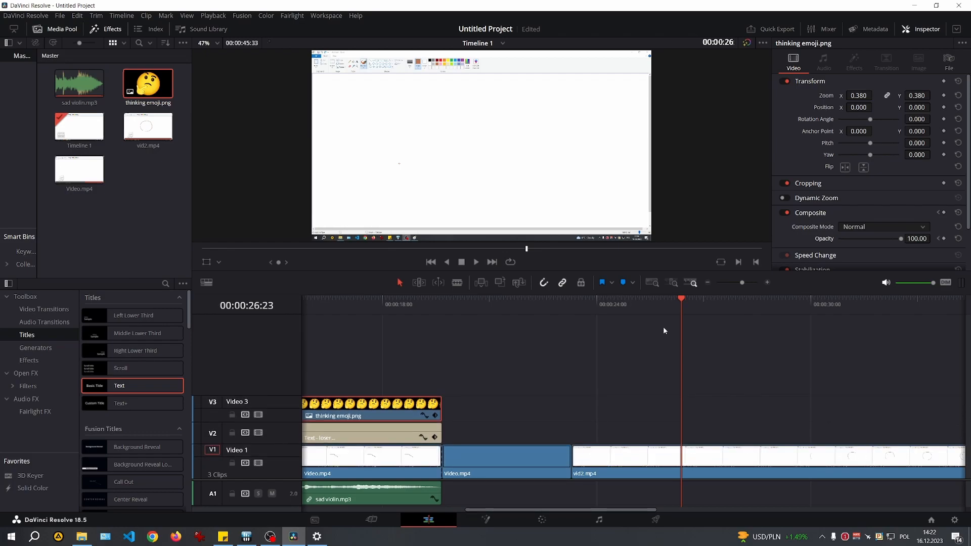
drag(681, 312, 758, 307)
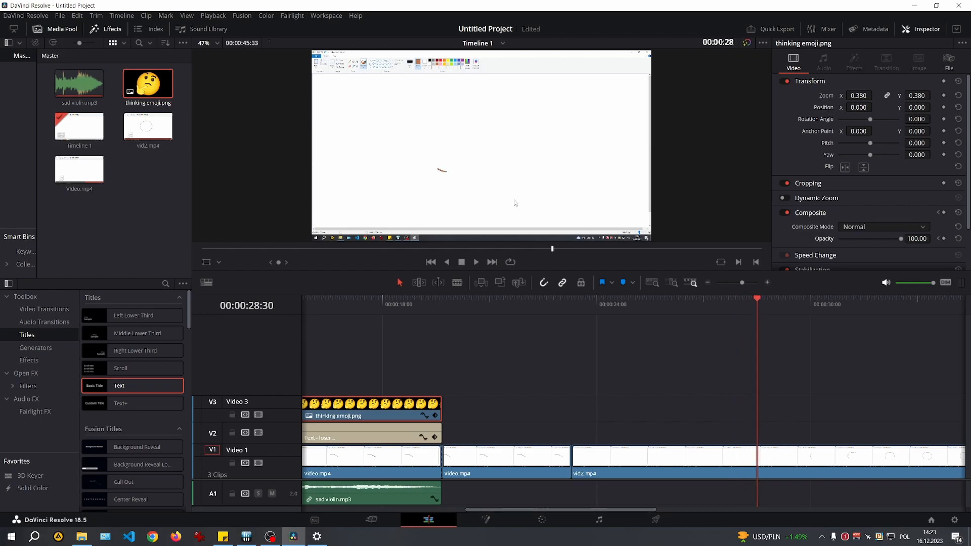
key(b)
click(760, 456)
key(a)
click(720, 457)
key(Delete)
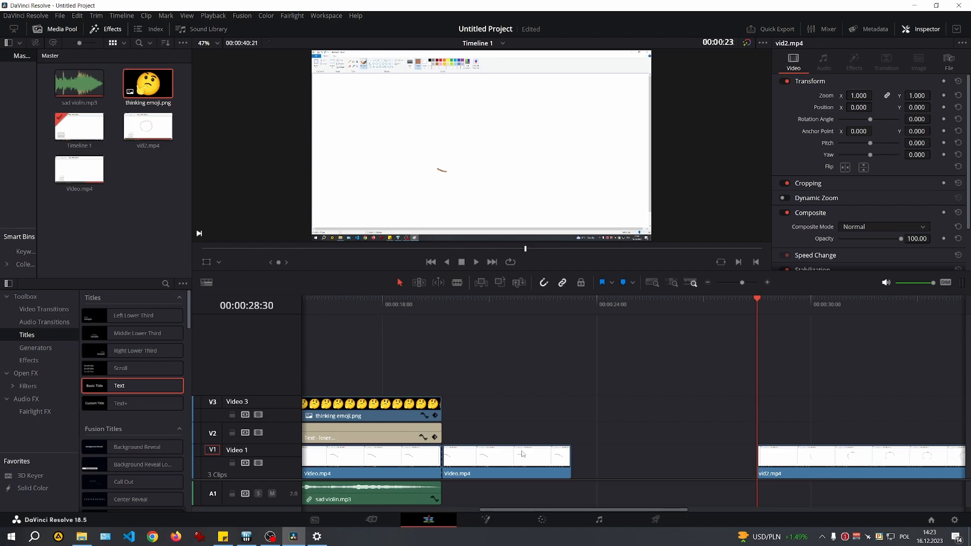
Step: Ripple-delete the leftover Video.mp4 piece before vid2.mp4 and play through the new cut from 00:00:18:47
click(510, 465)
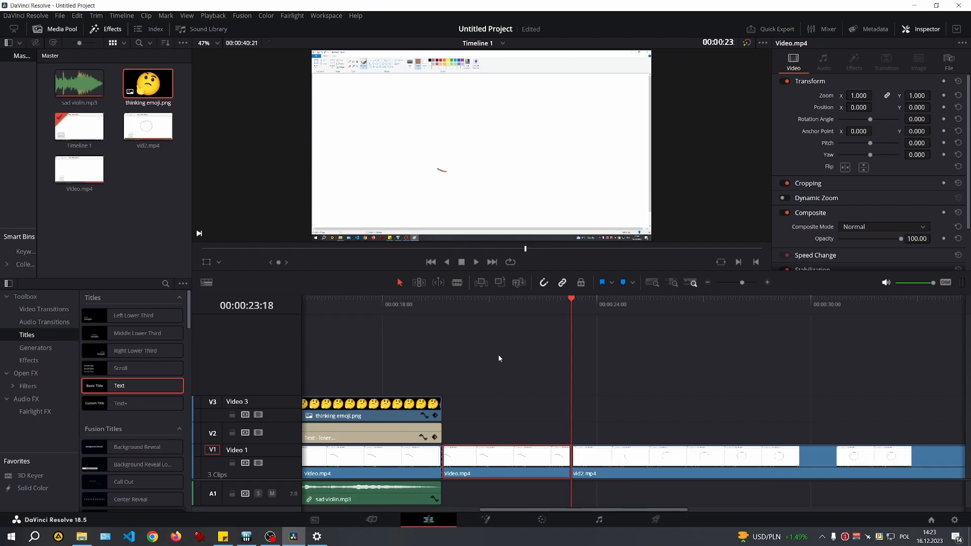
key(Delete)
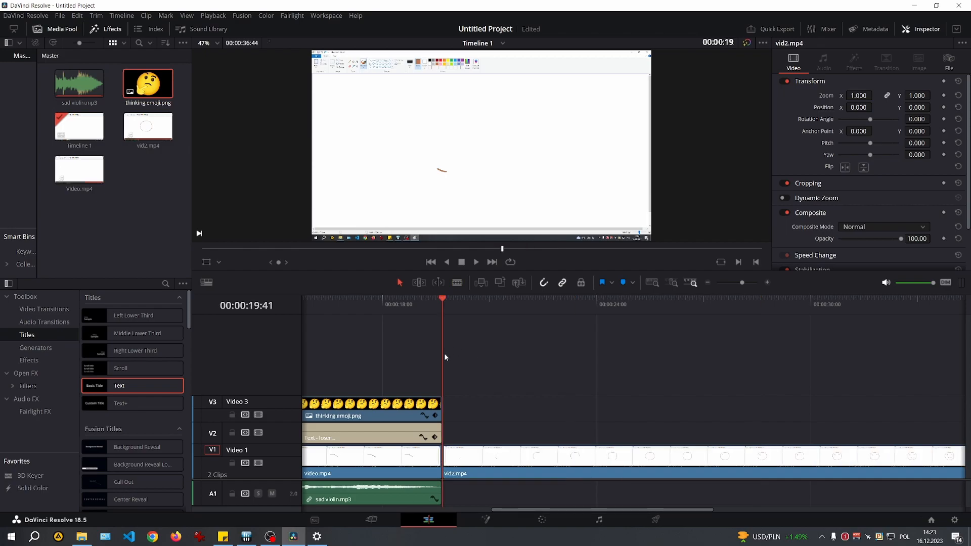
drag(441, 309, 410, 309)
click(460, 138)
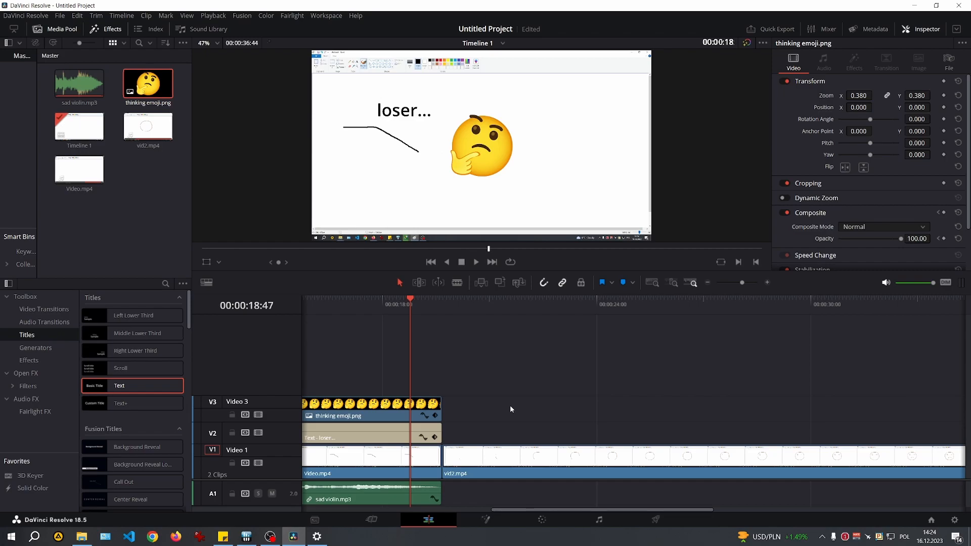
key(space)
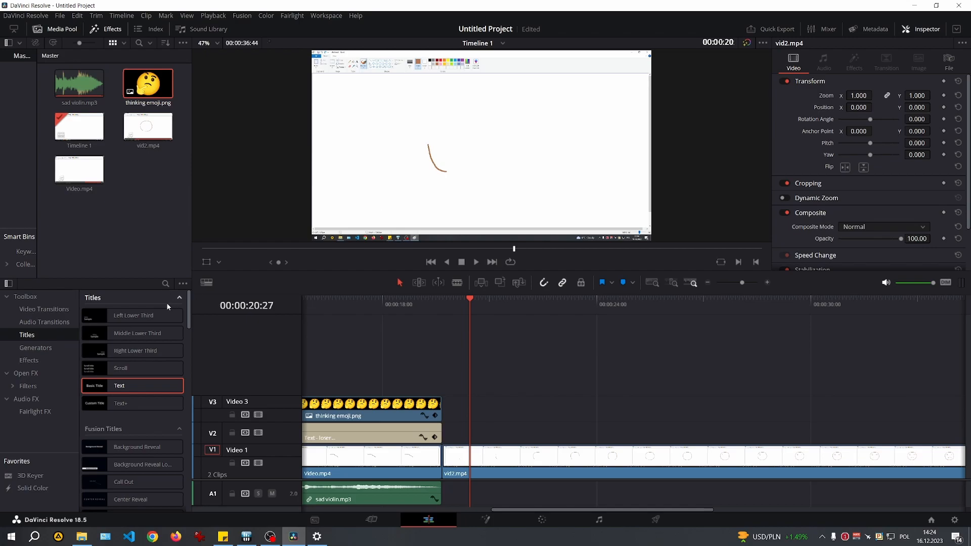
Step: Add a Blur Dissolve transition at the cut between Video.mp4 and vid2.mp4 and shorten it to 48 frames
click(66, 310)
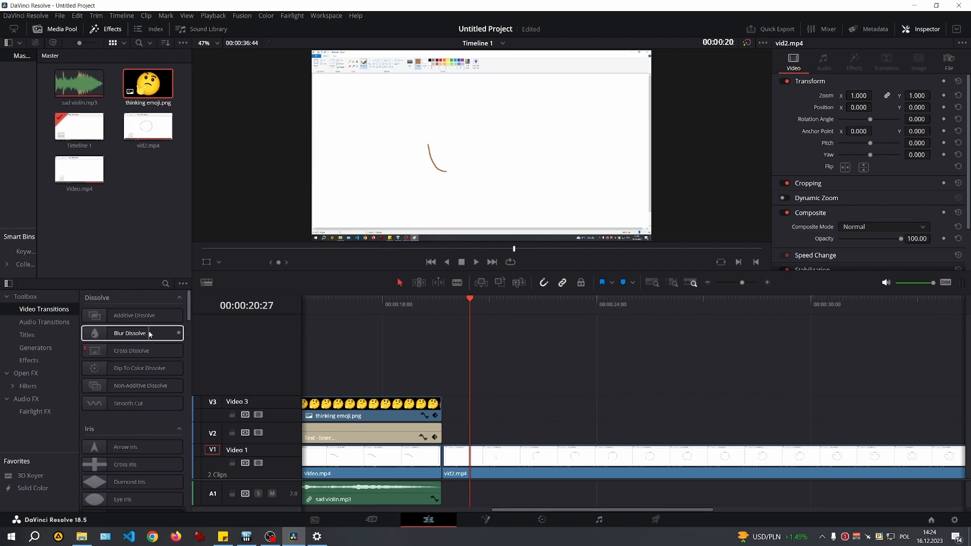
right_click(150, 334)
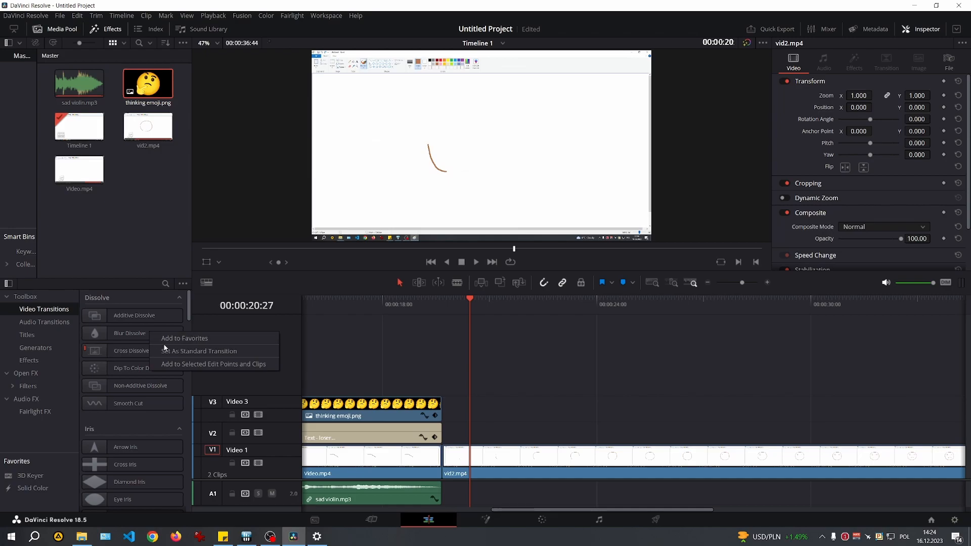
click(126, 418)
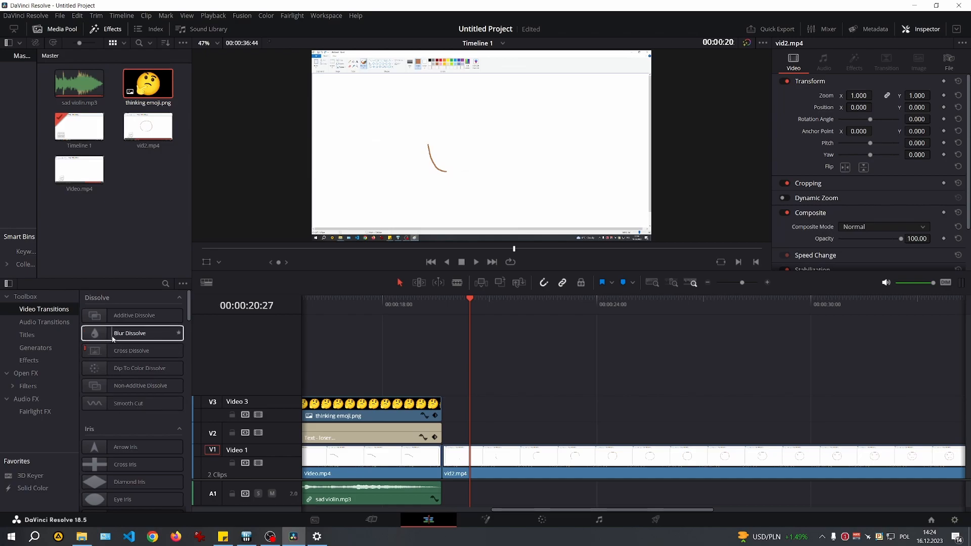
drag(113, 339, 459, 463)
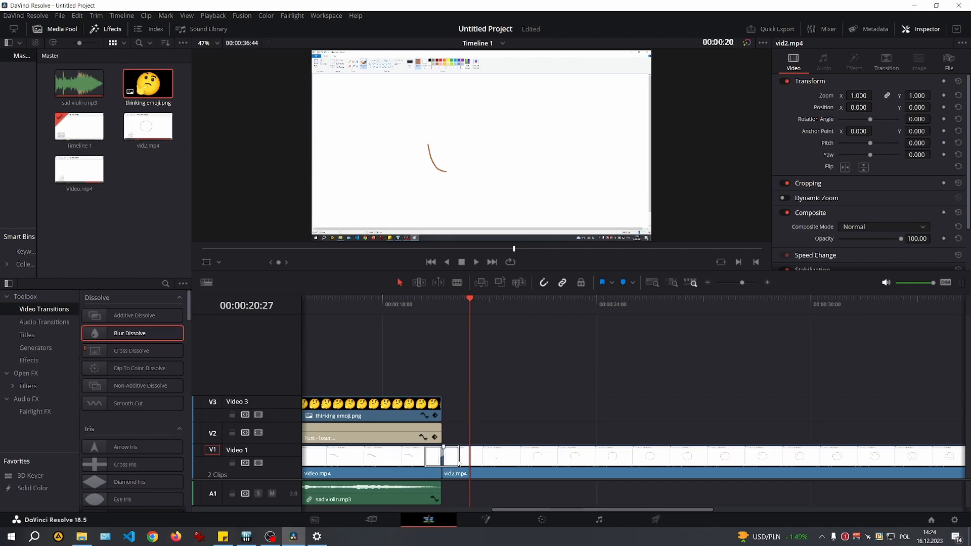
scroll(459, 463, up, 2)
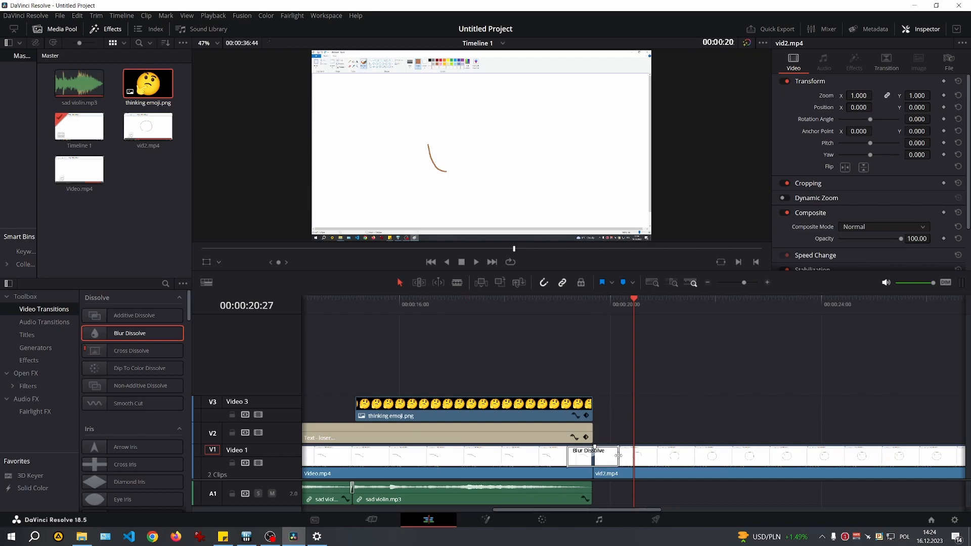
mouse_move(618, 456)
mouse_down()
mouse_move(601, 456)
mouse_move(613, 456)
mouse_up()
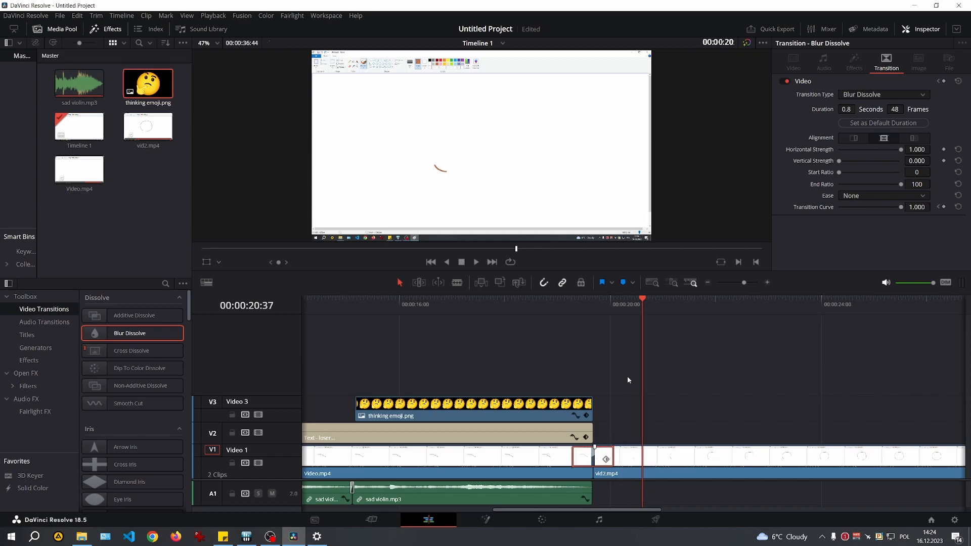
Step: Preview the Blur Dissolve across the cut, and undo and redo its last duration change
click(642, 303)
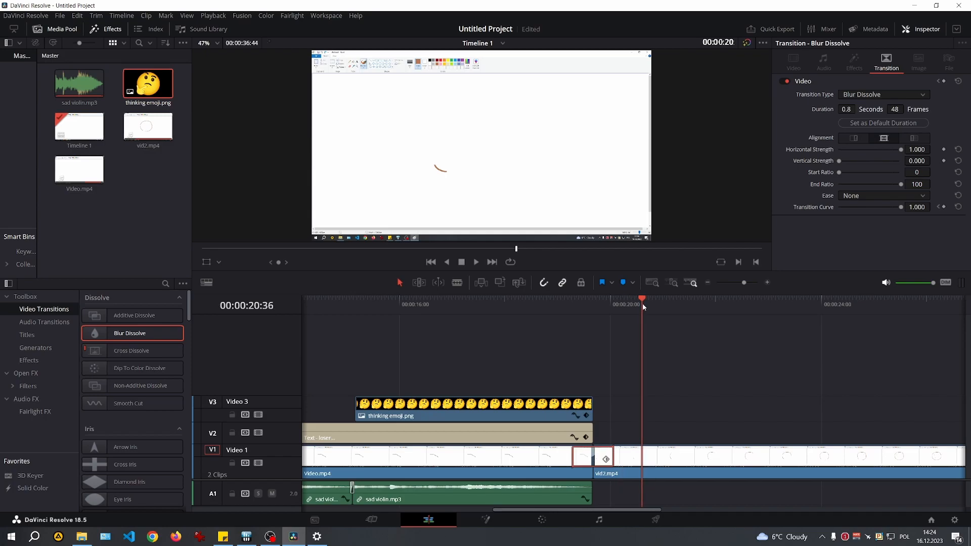
drag(642, 302, 615, 303)
click(552, 304)
key(space)
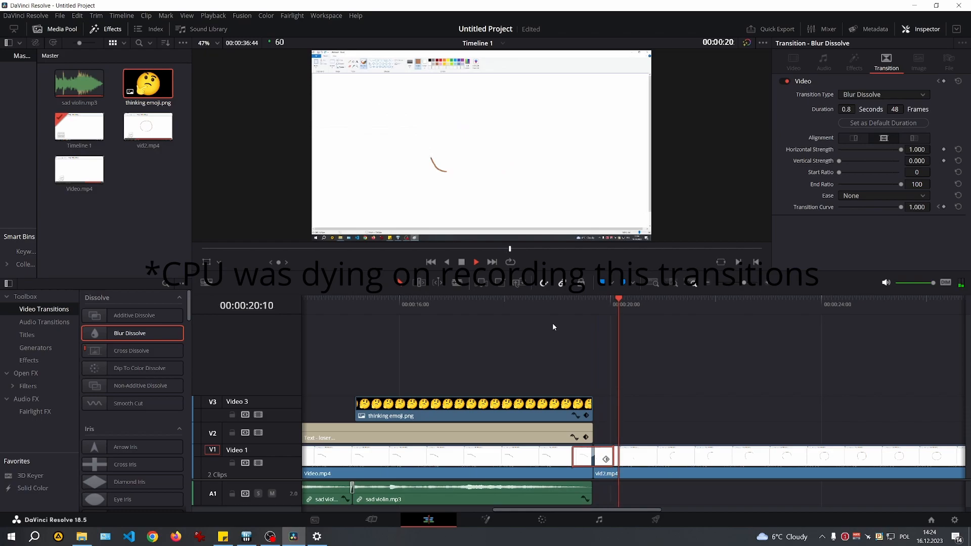
key(space)
key(ctrl+z)
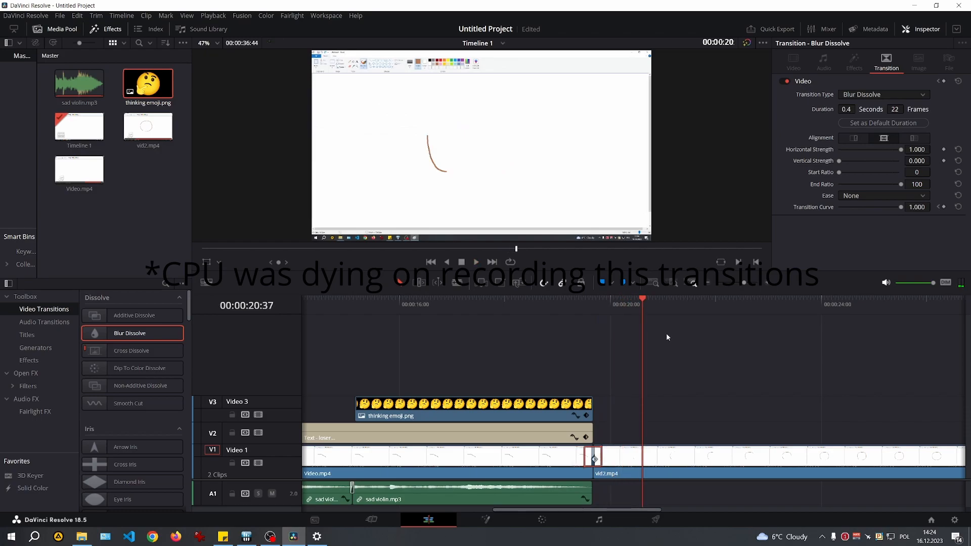
key(ctrl+shift+z)
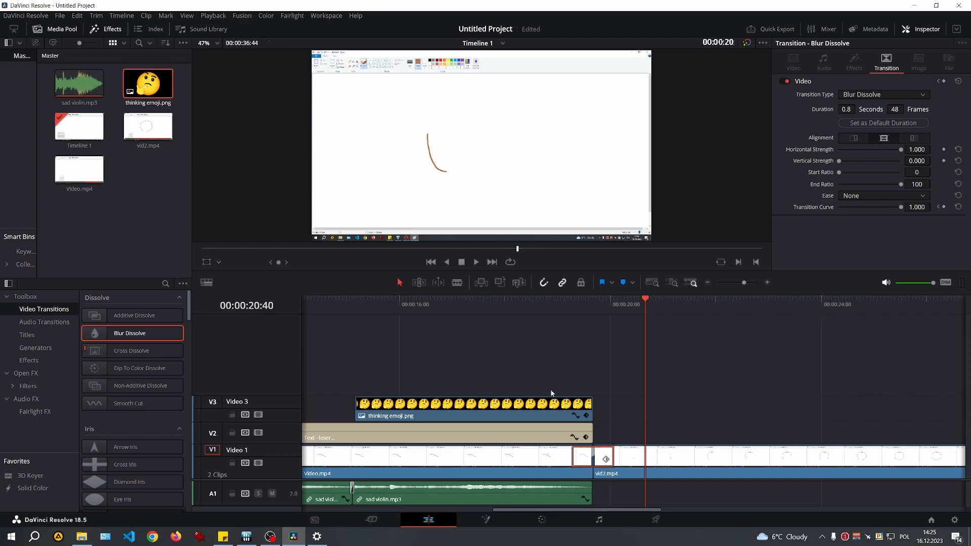
Step: Add a Blur Dissolve to the end of the thinking emoji clip and play through it
drag(165, 330, 612, 410)
click(617, 403)
click(609, 358)
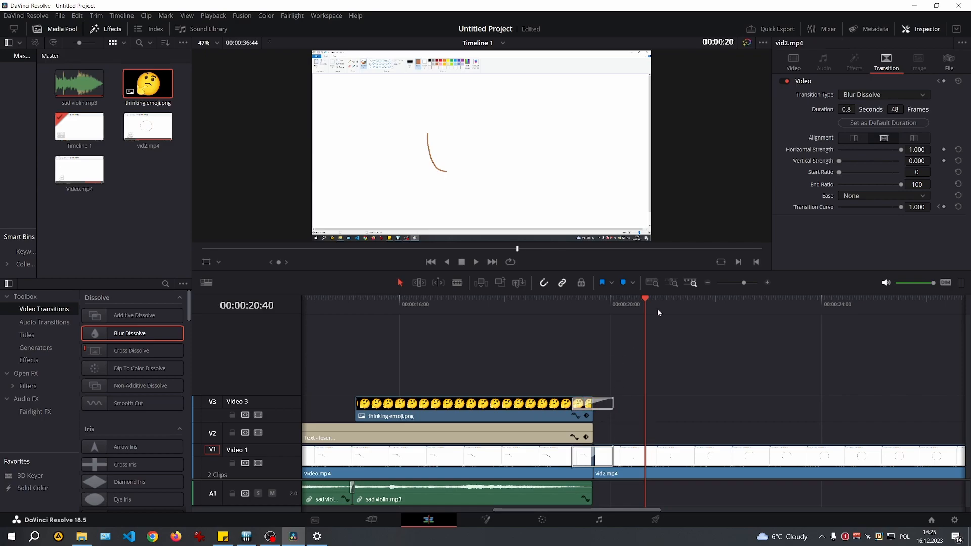
drag(657, 313, 544, 327)
key(space)
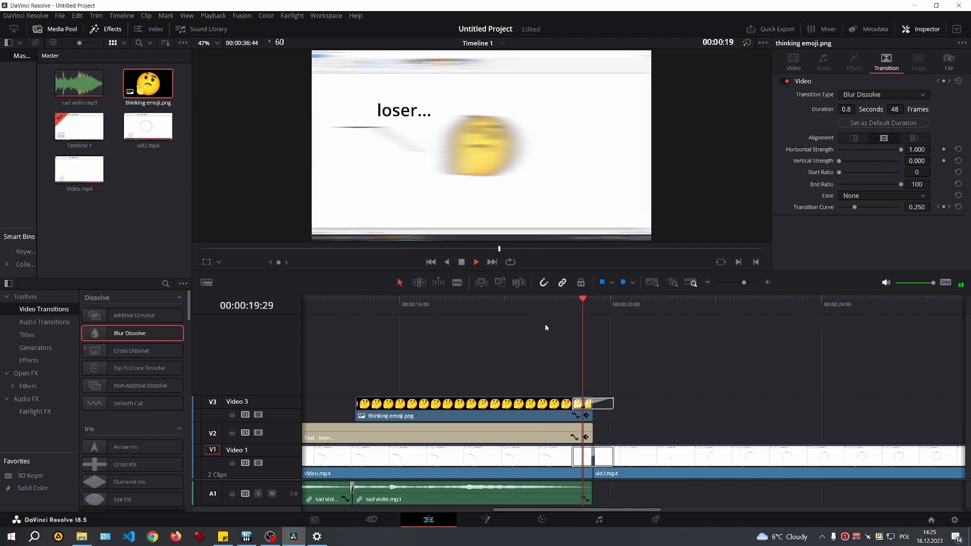
key(space)
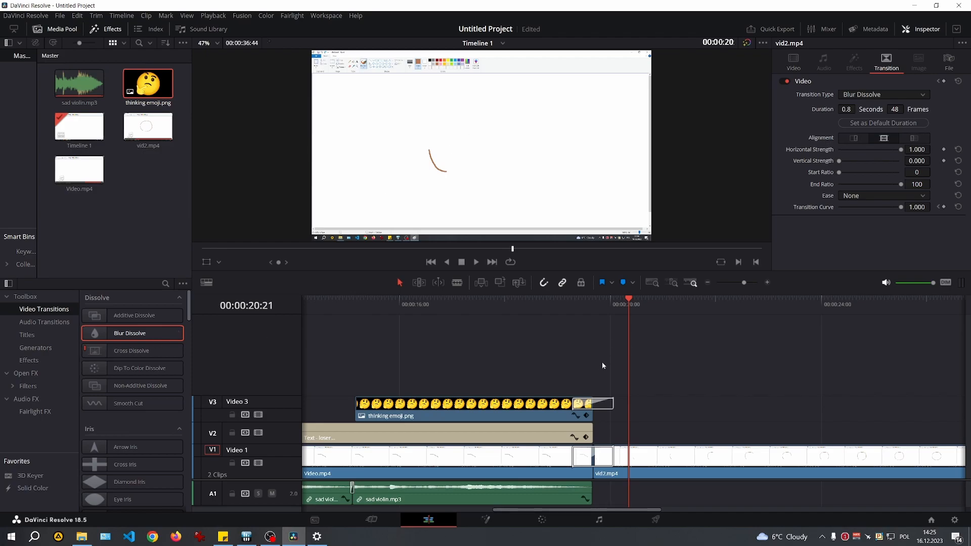
Step: Undo the emoji's Blur Dissolve, the duration changes and the Blur Dissolve between the two video clips
key(ctrl+z)
key(ctrl+z)
key(ctrl+z)
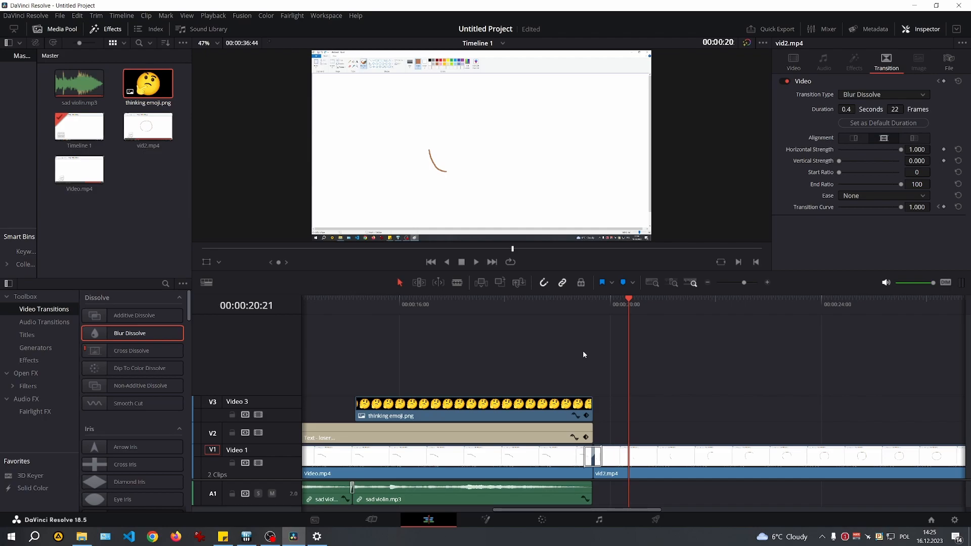
key(ctrl+z)
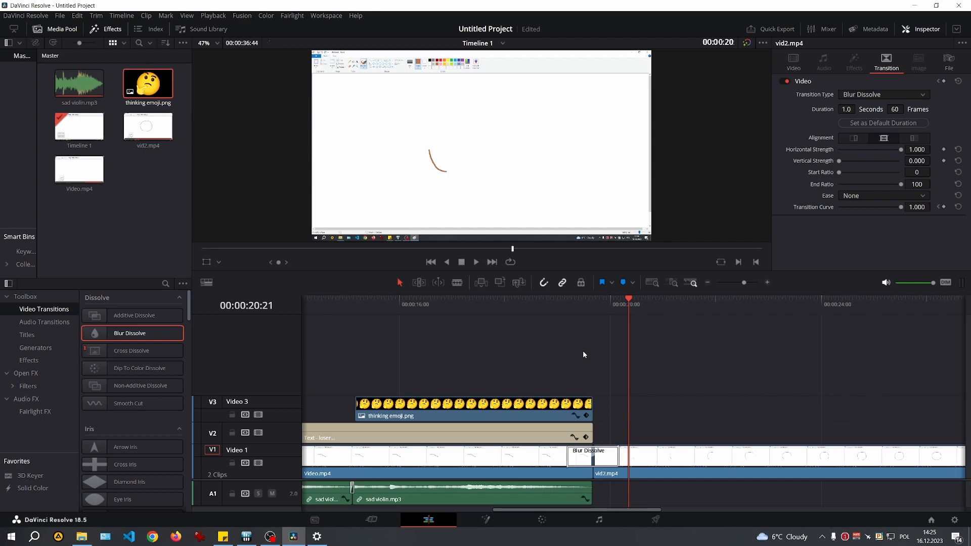
key(ctrl+z)
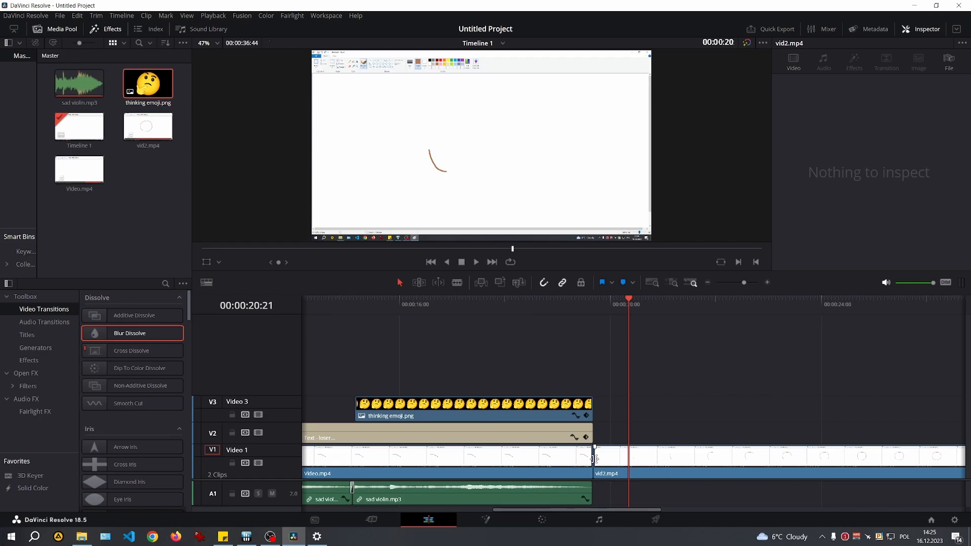
Step: Add a 30-frame Cross Dissolve at the cut between Video.mp4 and vid2.mp4
right_click(595, 459)
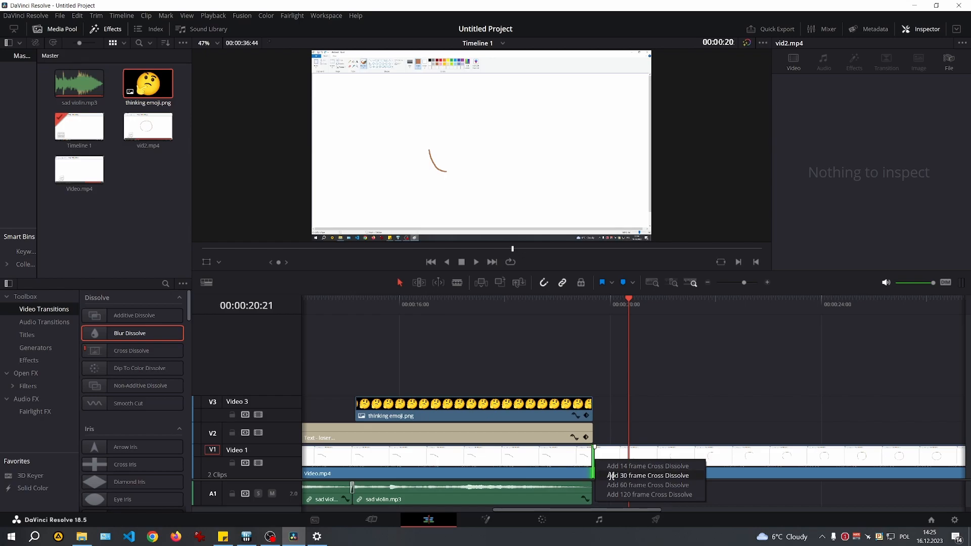
click(611, 476)
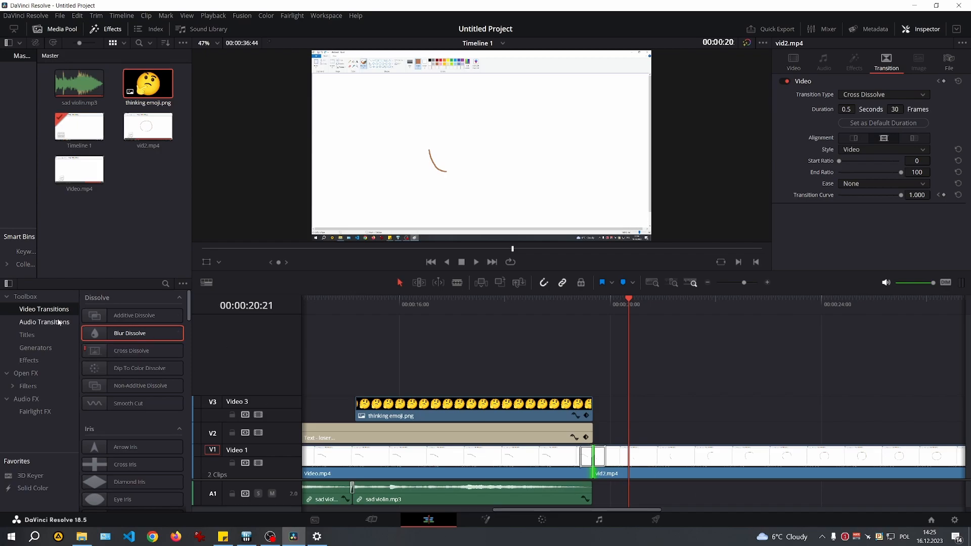
click(60, 322)
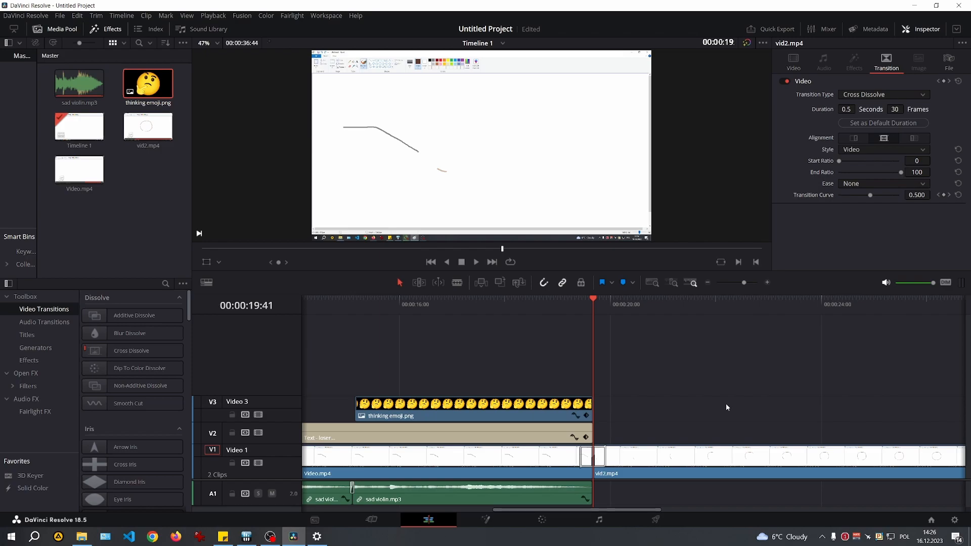
Step: Play through the vid2.mp4 clip from the transition, once at normal and once at double speed
scroll(727, 406, down, 4)
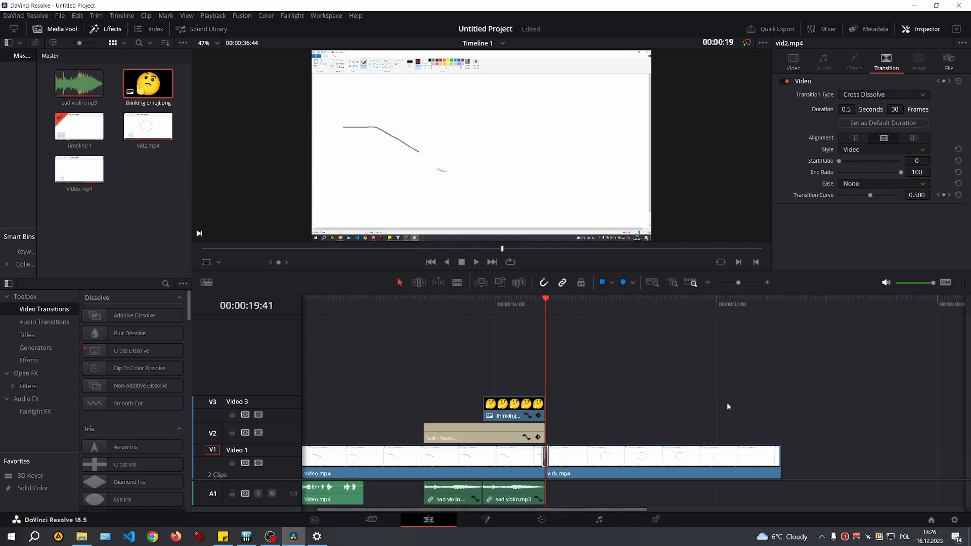
scroll(727, 406, right, 1)
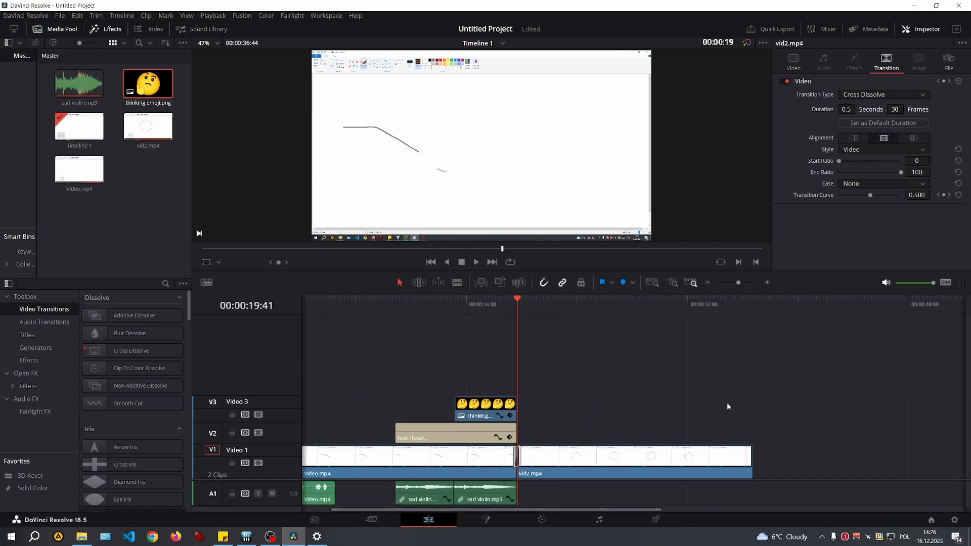
key(space)
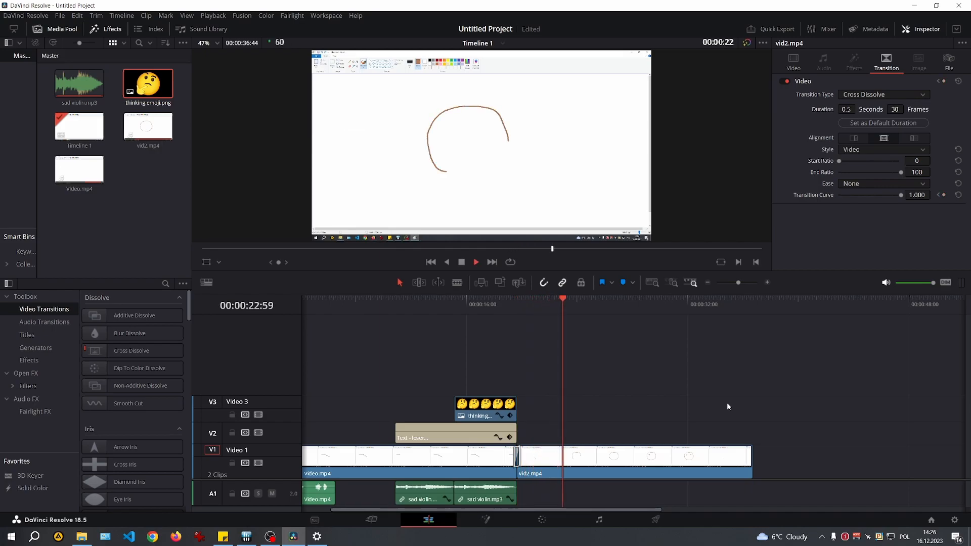
key(space)
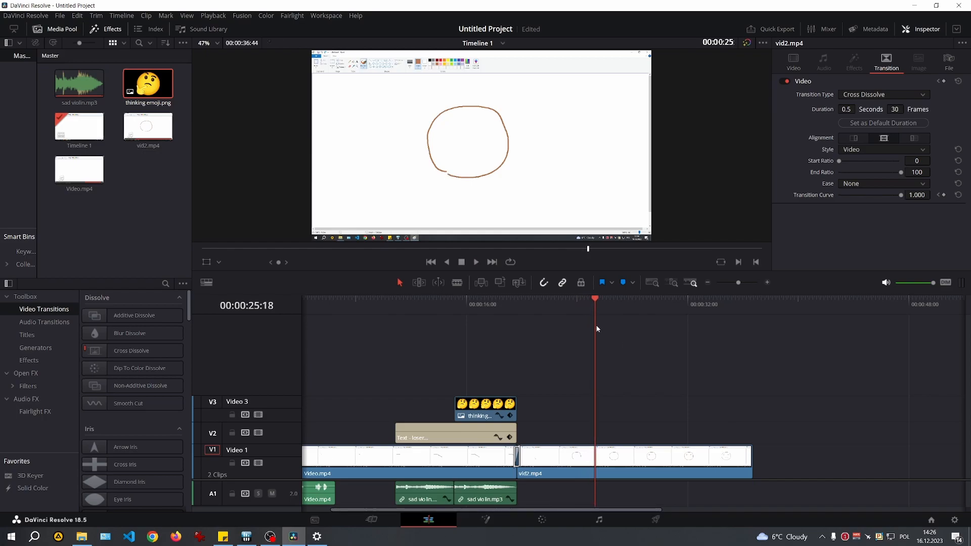
drag(595, 311, 521, 320)
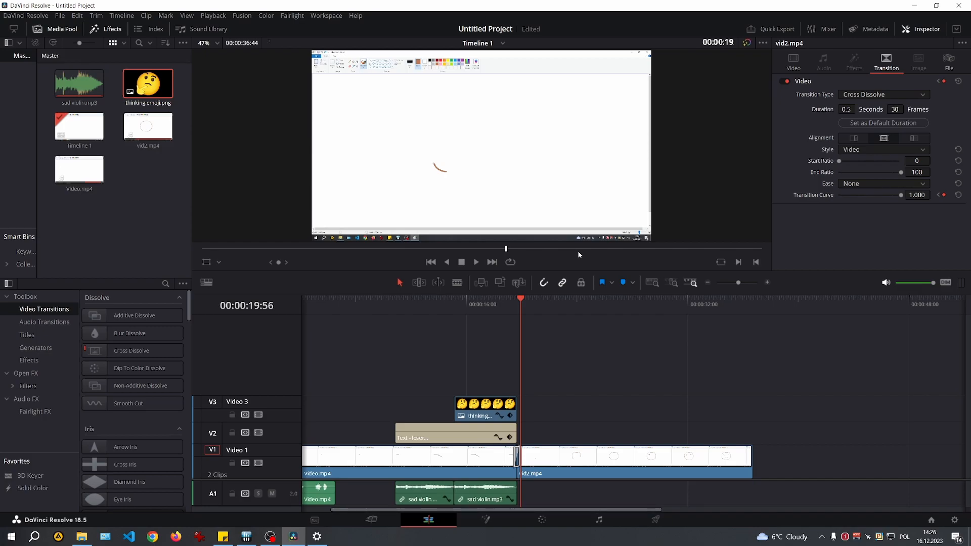
key(l)
key(l)
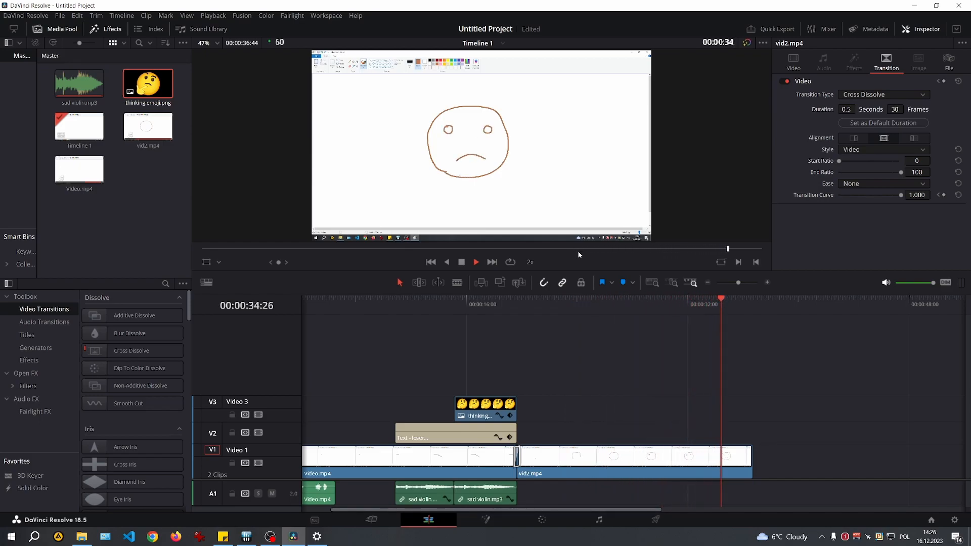
Step: Split vid2.mp4 at about 00:00:36:15, delete the short leftover piece and return the playhead to the cut between the clips
key(b)
click(747, 459)
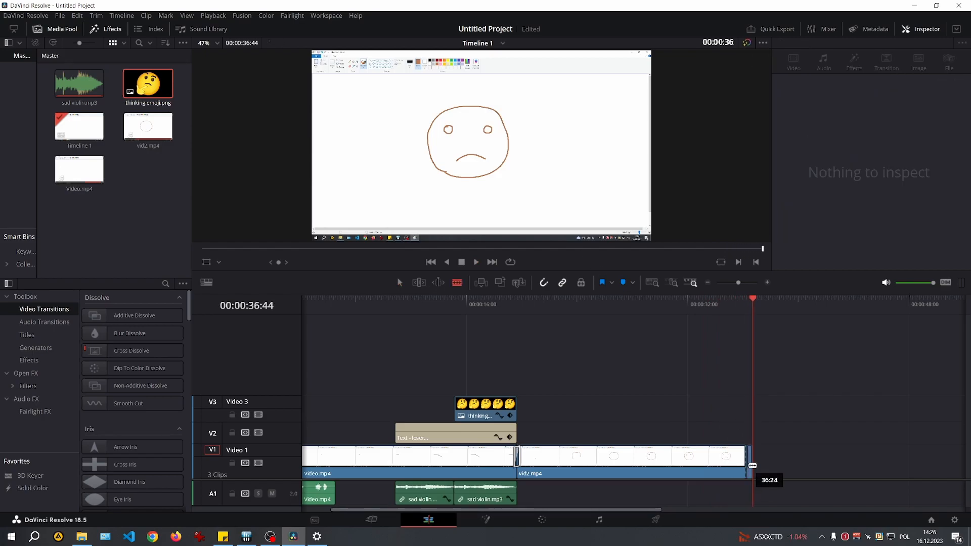
click(748, 464)
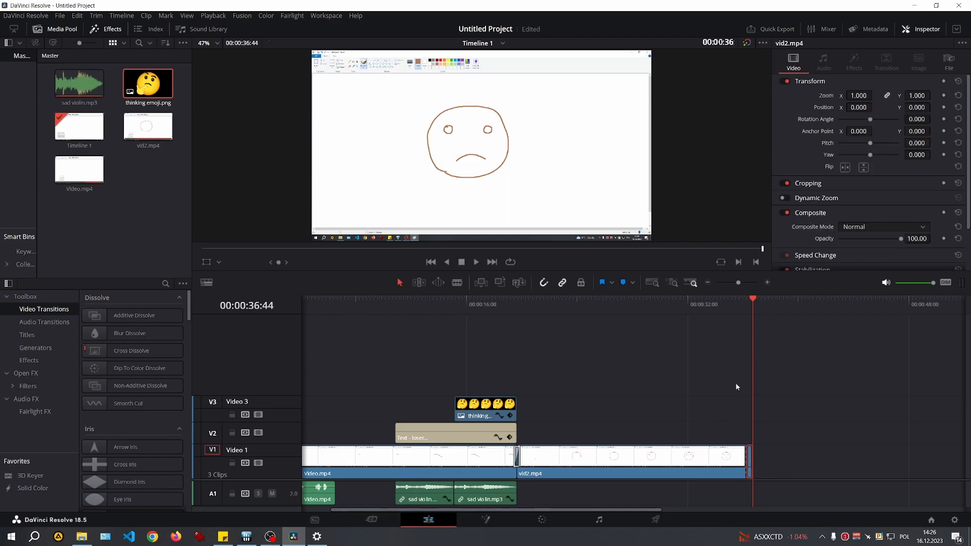
key(Delete)
key(Up)
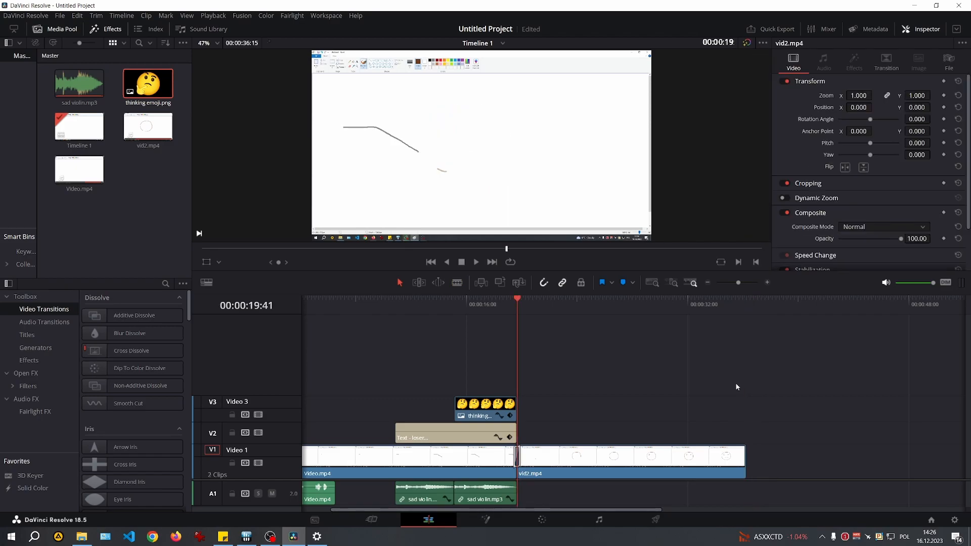
Step: Select the vid2.mp4 clip, check its Change Clip Speed options without altering them, and expand its Speed Change settings
click(689, 464)
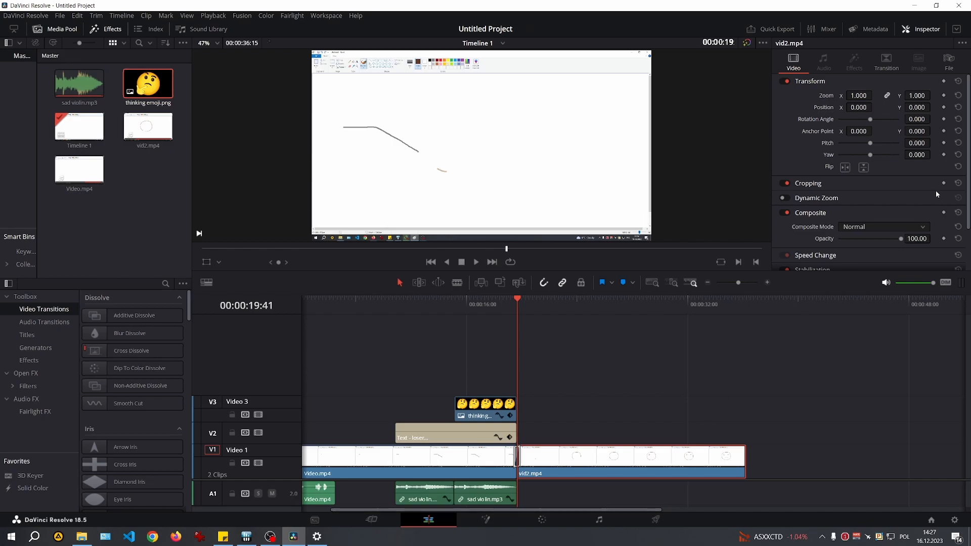
scroll(967, 133, down, 2)
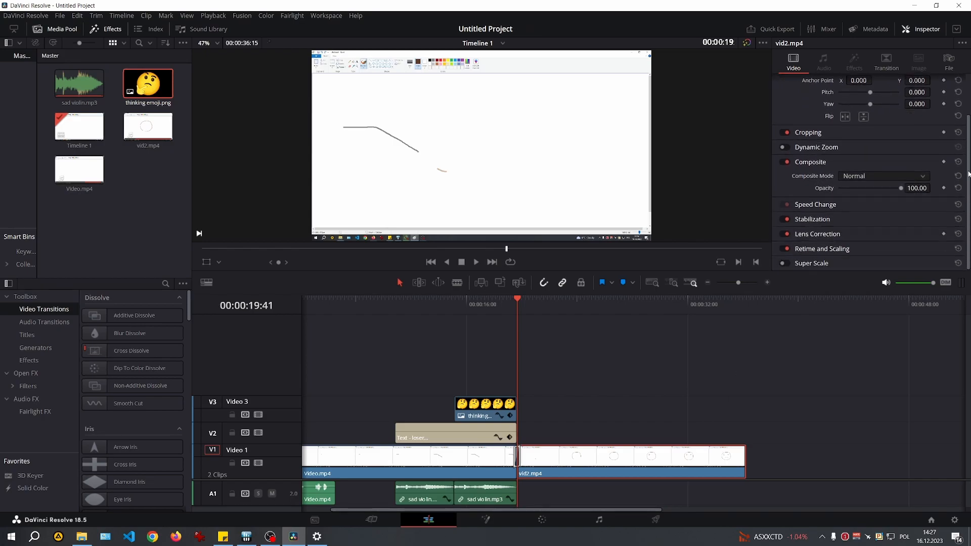
right_click(638, 456)
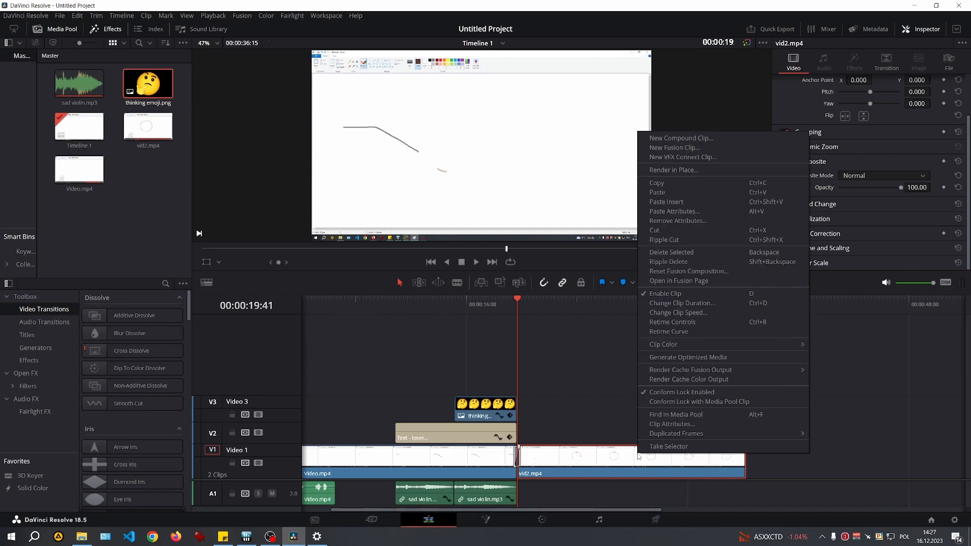
click(677, 312)
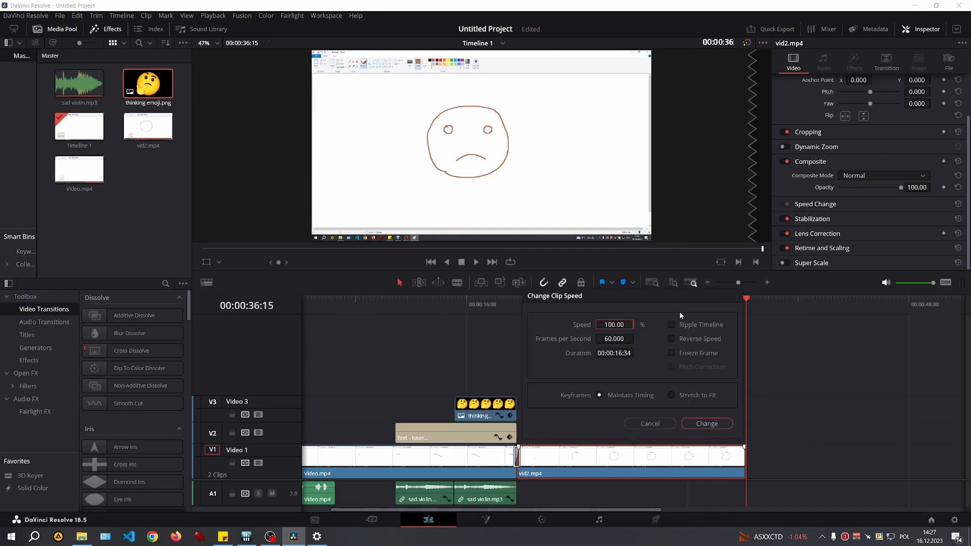
click(650, 423)
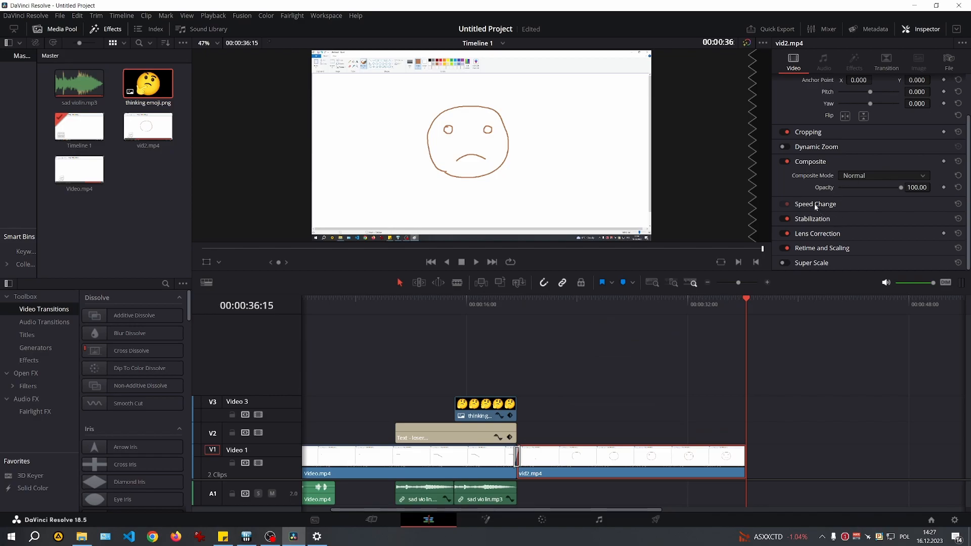
click(841, 202)
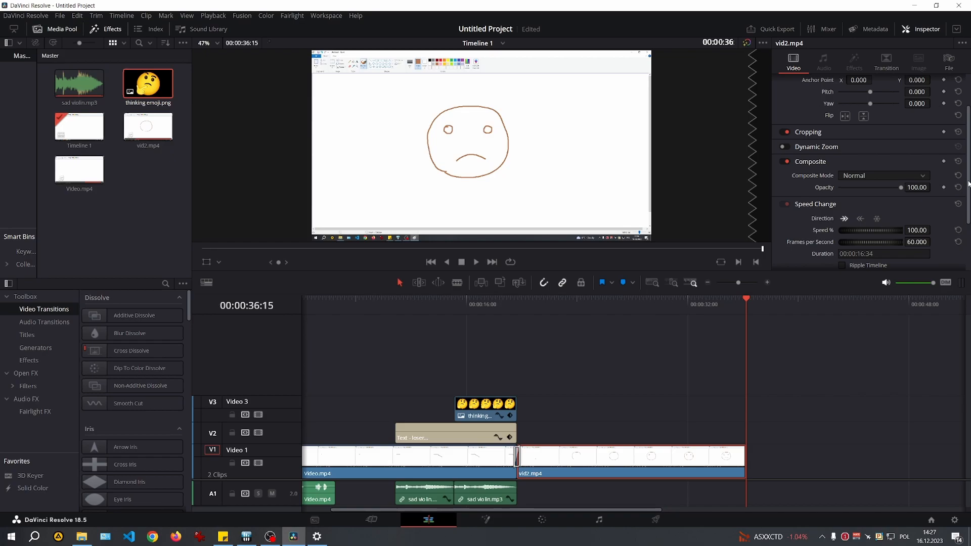
drag(968, 183, 965, 207)
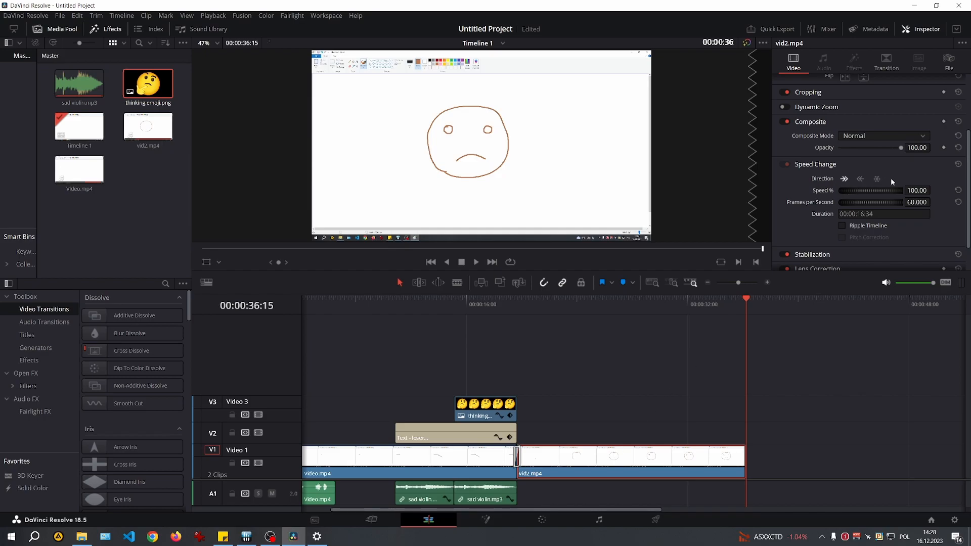
Step: Set the vid2.mp4 clip's speed to 200% and preview it from the cut
click(913, 190)
text(200)
key(Return)
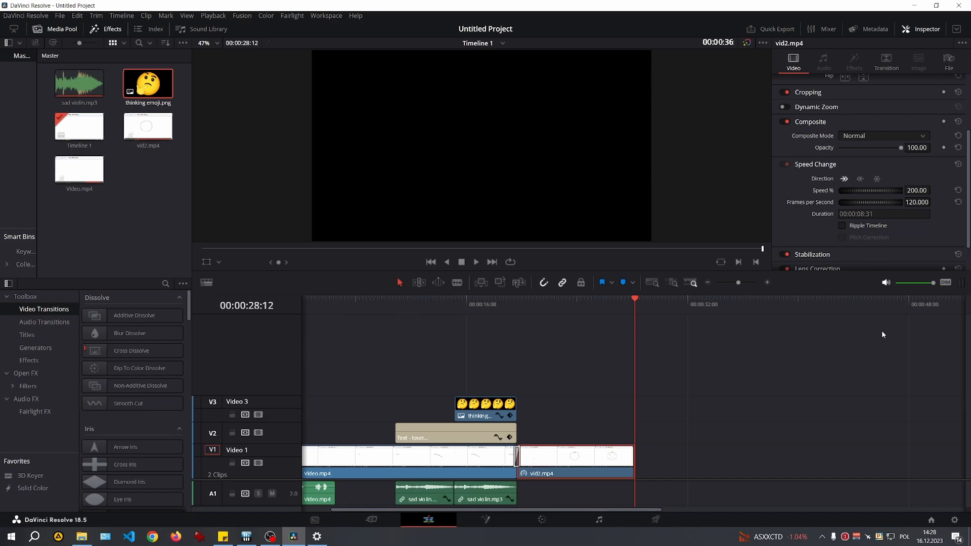
key(Up)
key(space)
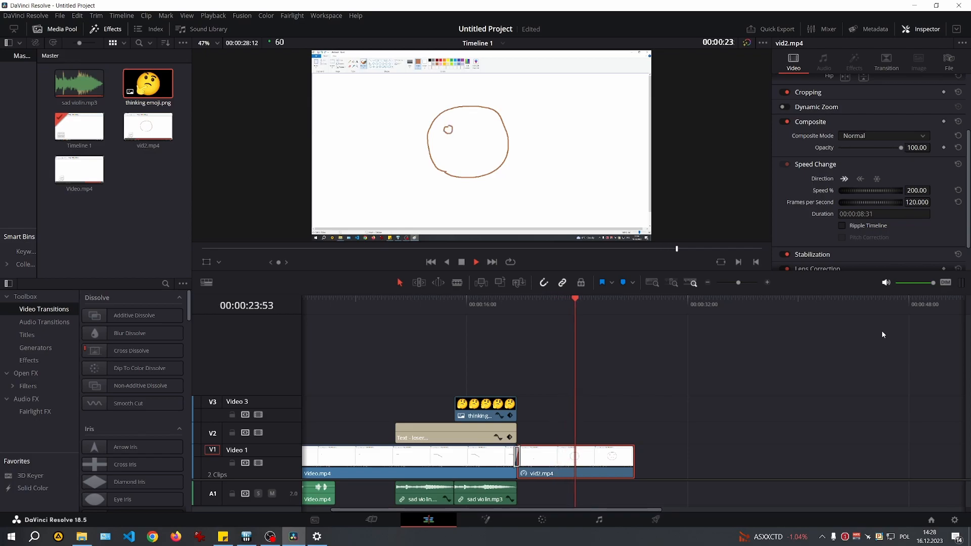
key(space)
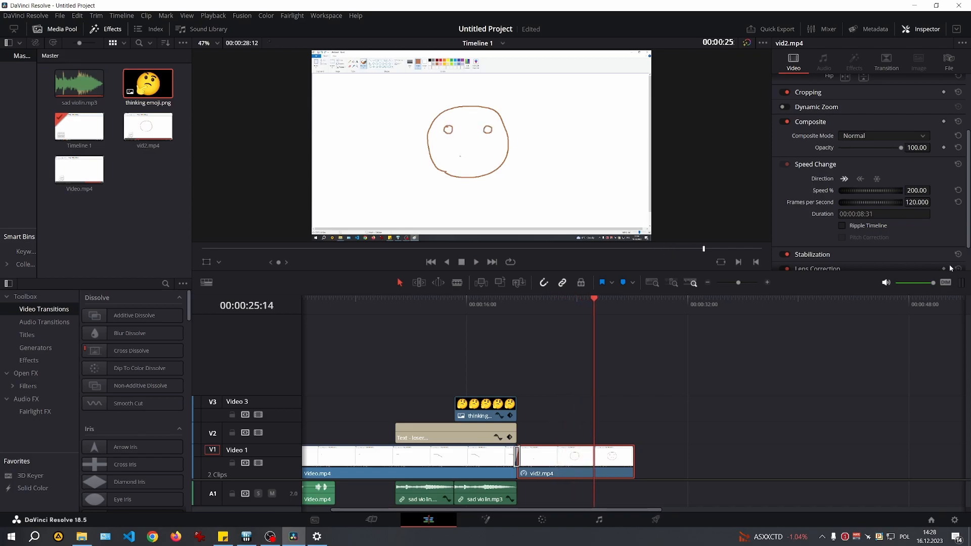
Step: Set the vid2.mp4 clip's speed to 300%, play it from the cut and save the project
click(917, 191)
text(300)
key(Return)
key(Up)
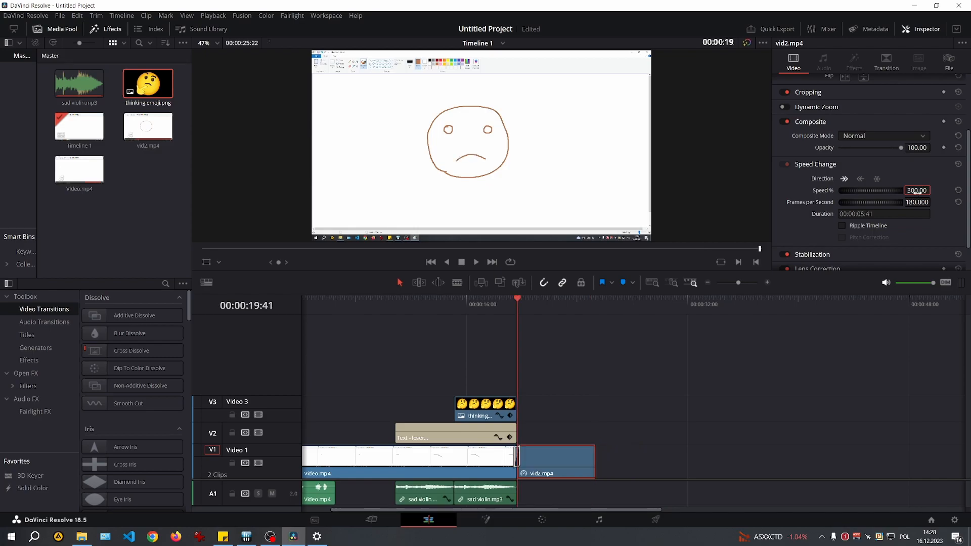
key(space)
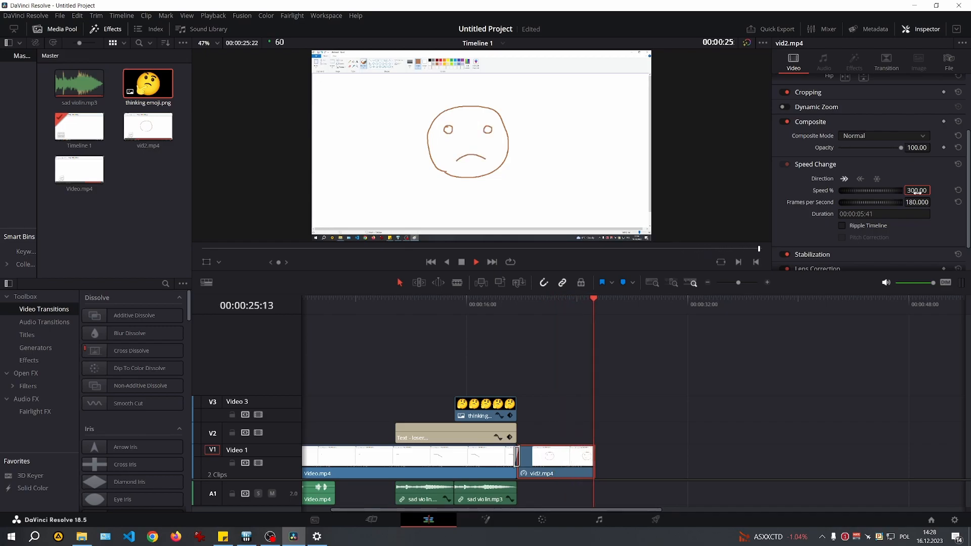
key(ctrl+s)
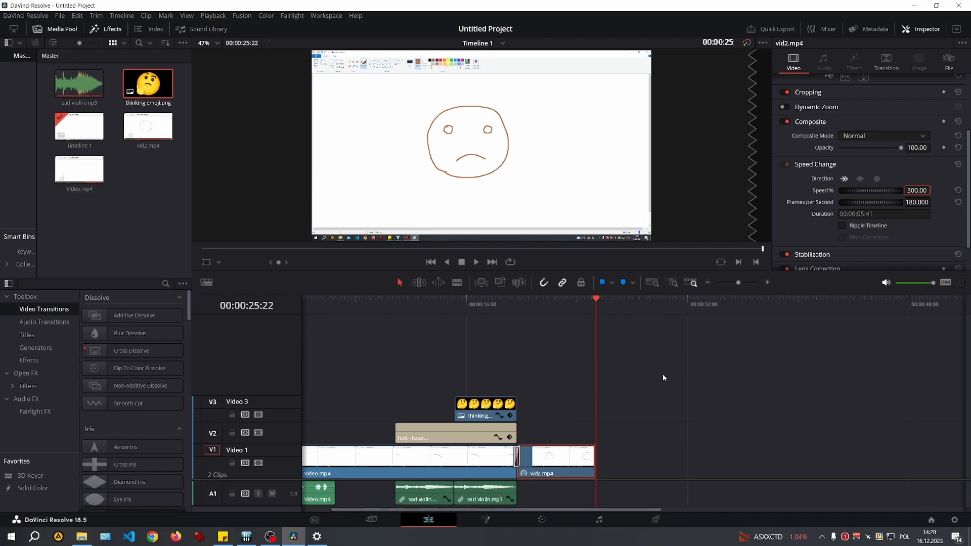
Step: Split Video.mp4 on Video 1 at about 00:00:07:28 and 00:00:09:35 to isolate a short middle section
key(b)
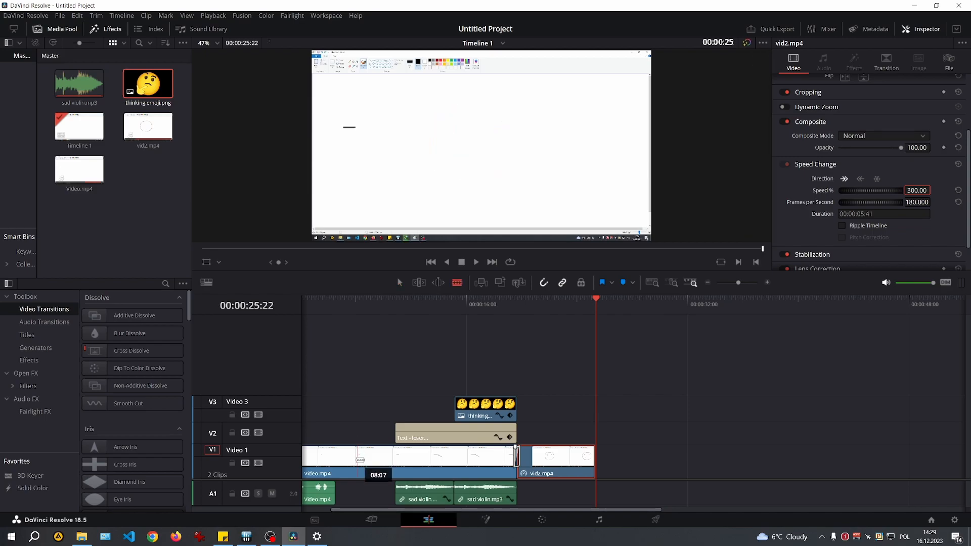
click(348, 469)
click(378, 469)
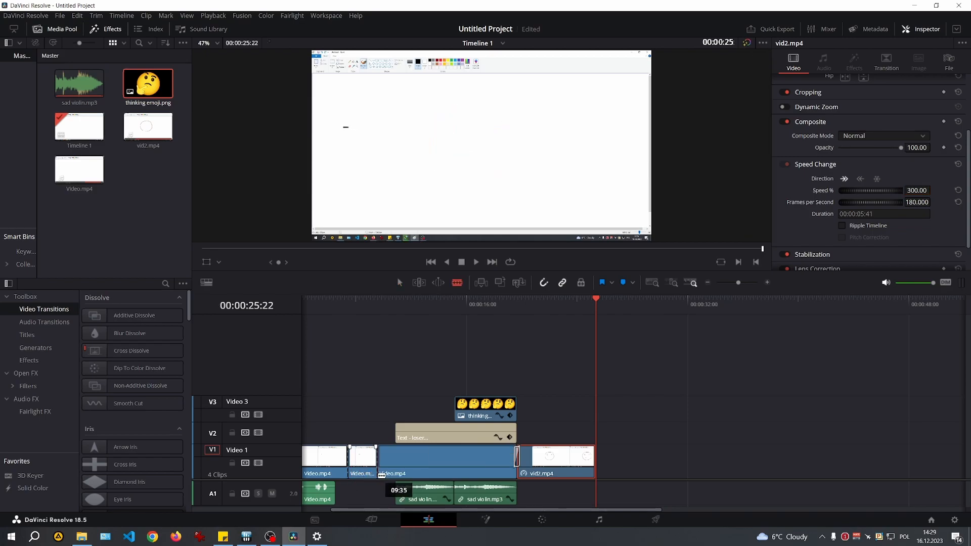
key(a)
Step: Set the short middle section of Video.mp4 to 200% speed without rippling the timeline, and undo the change
click(367, 469)
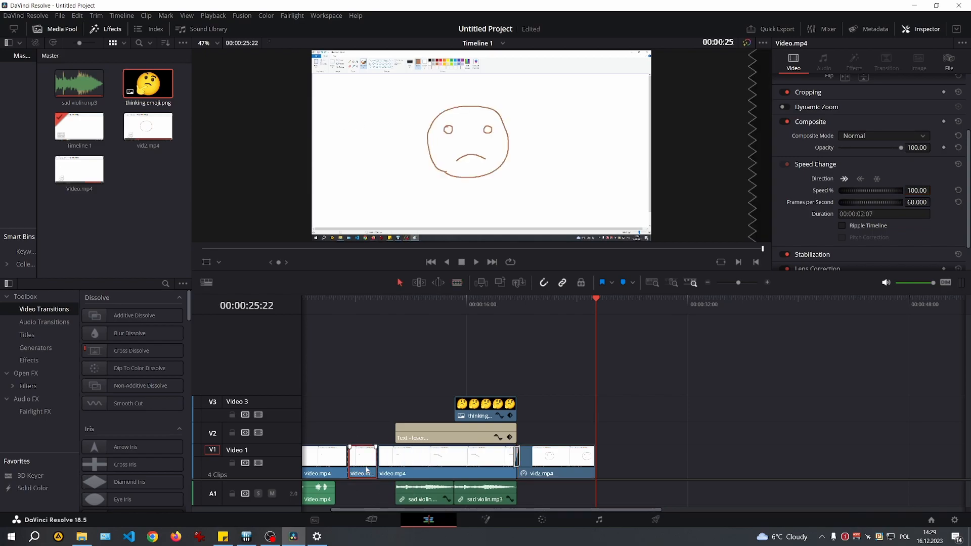
click(913, 190)
text(200)
key(Return)
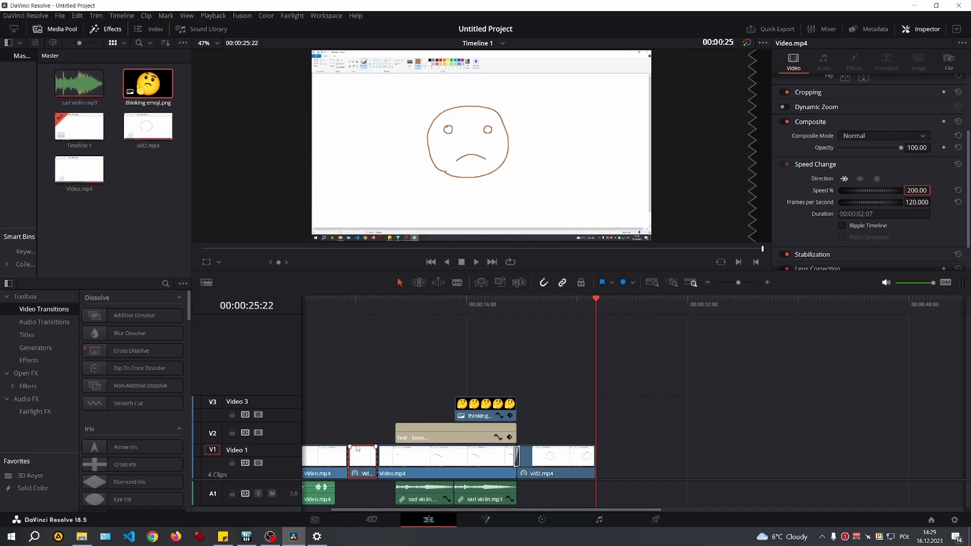
key(ctrl+z)
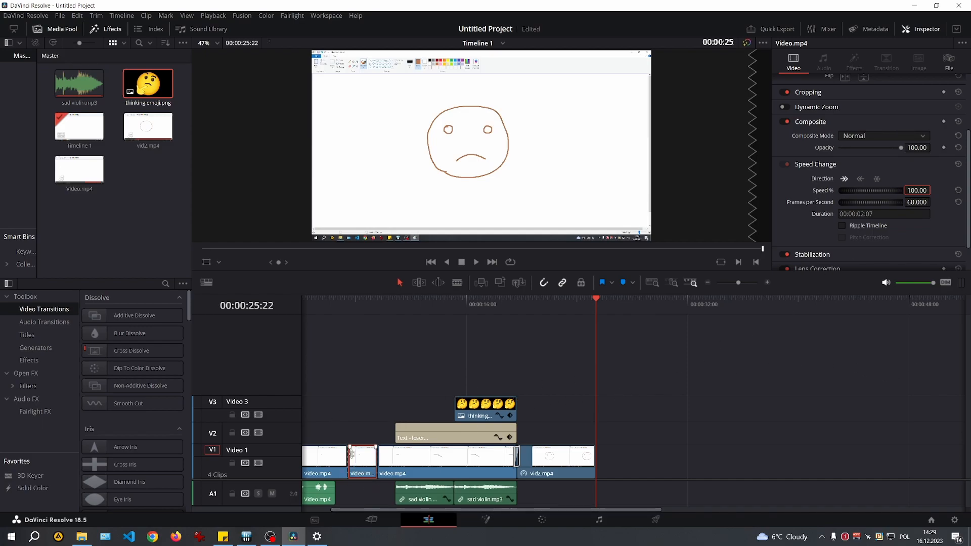
Step: Set the short middle Video.mp4 section to 200% speed again and play from its start into the title
click(922, 190)
text(200)
key(Return)
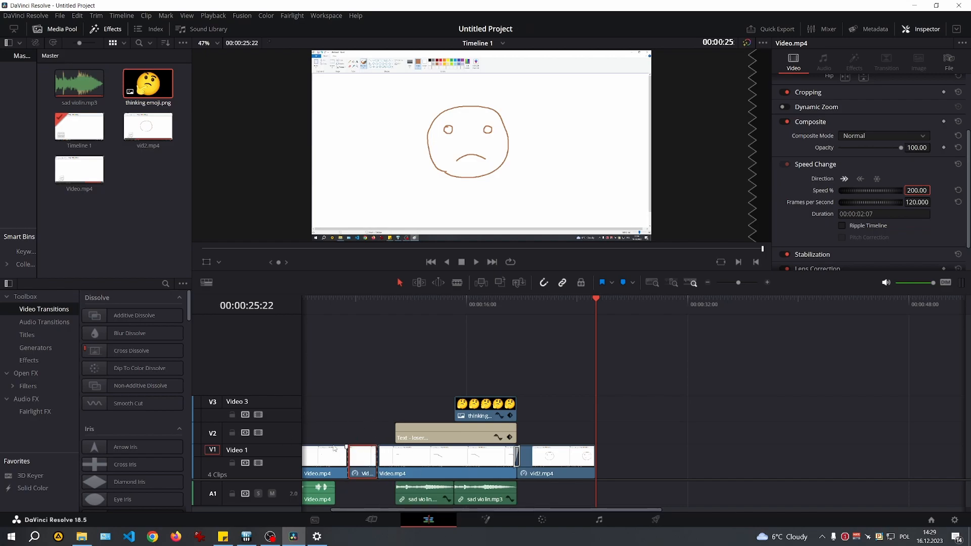
click(372, 420)
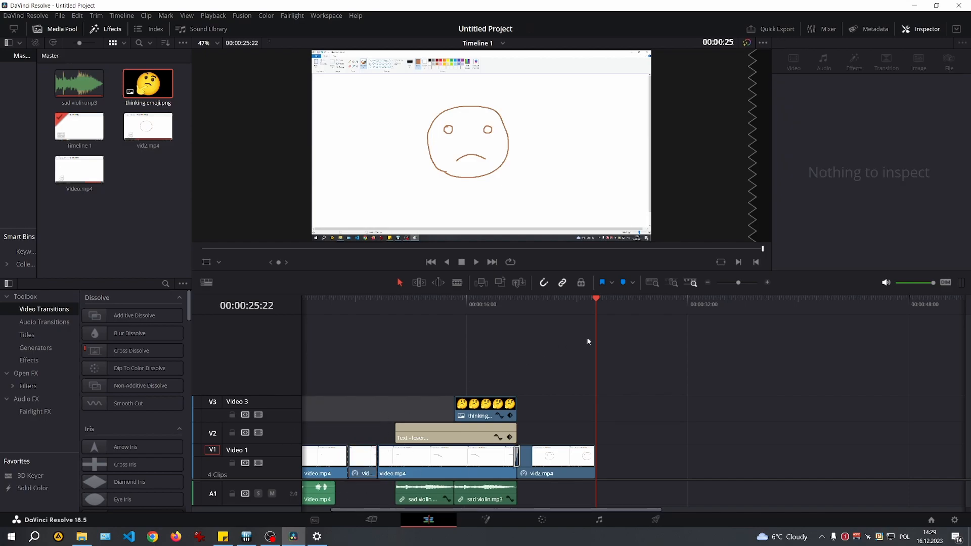
drag(598, 298, 353, 331)
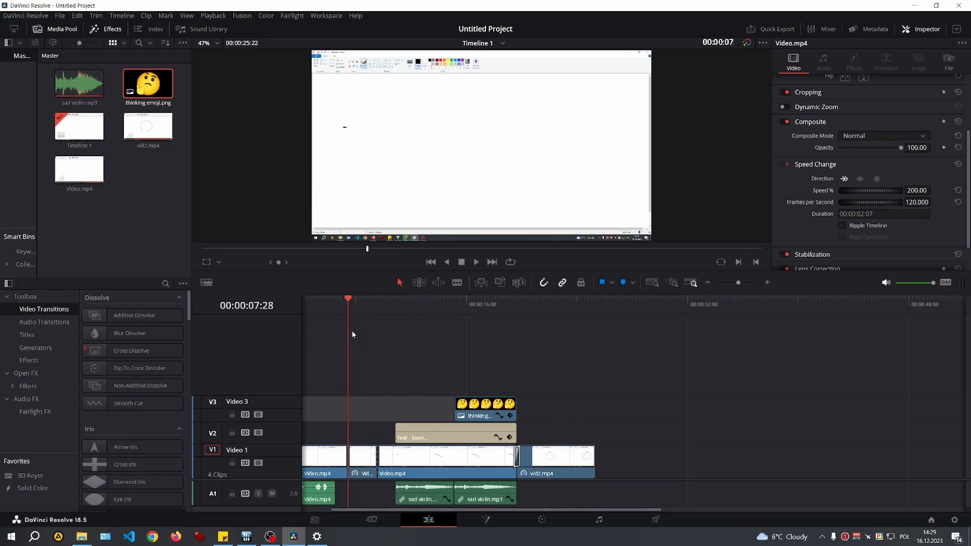
key(space)
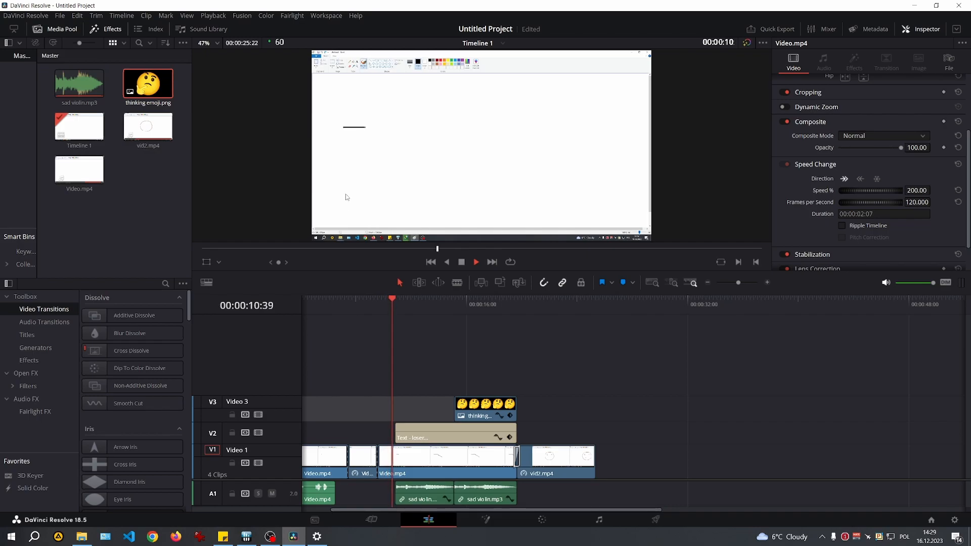
key(space)
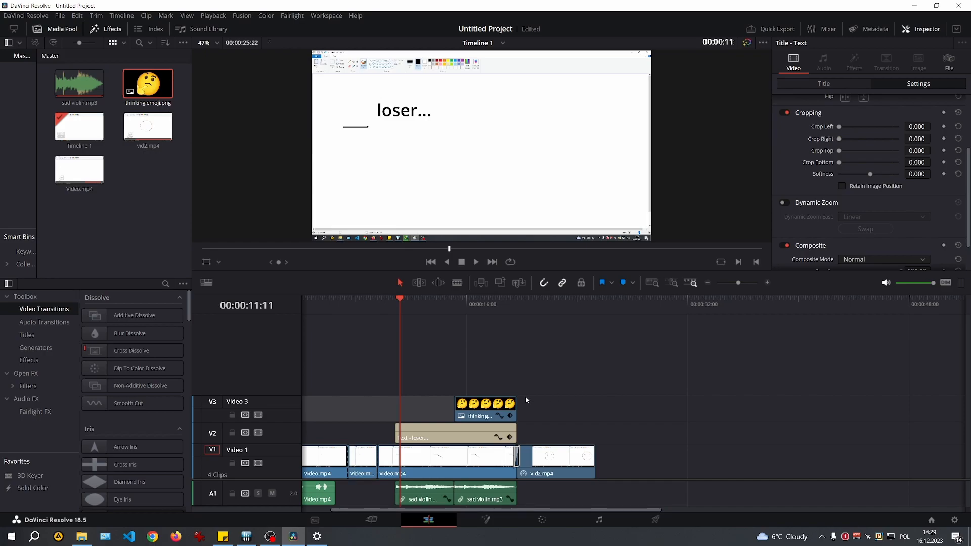
Step: Set the short middle Video.mp4 section to 200% speed with Ripple Timeline enabled, and move the playhead to the timeline's end
click(362, 457)
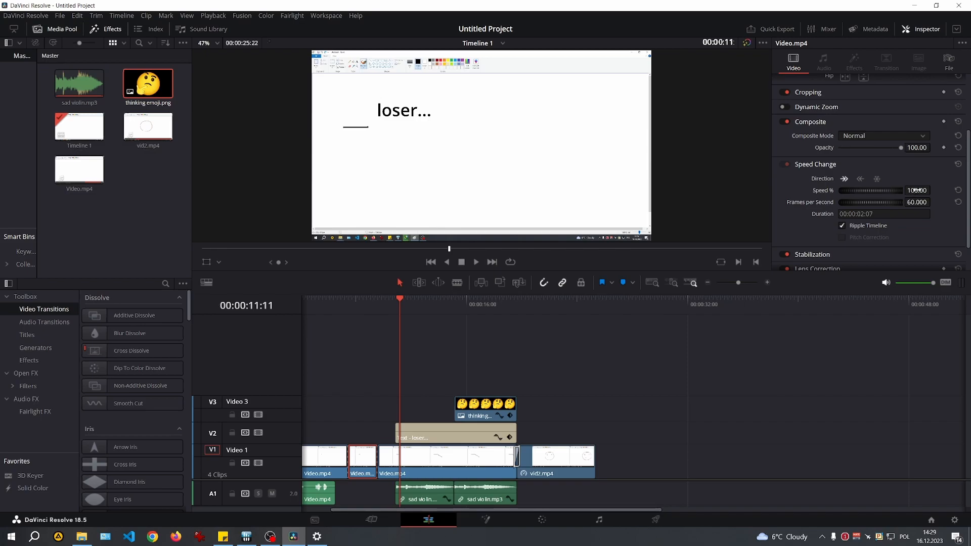
click(916, 190)
text(200)
key(Return)
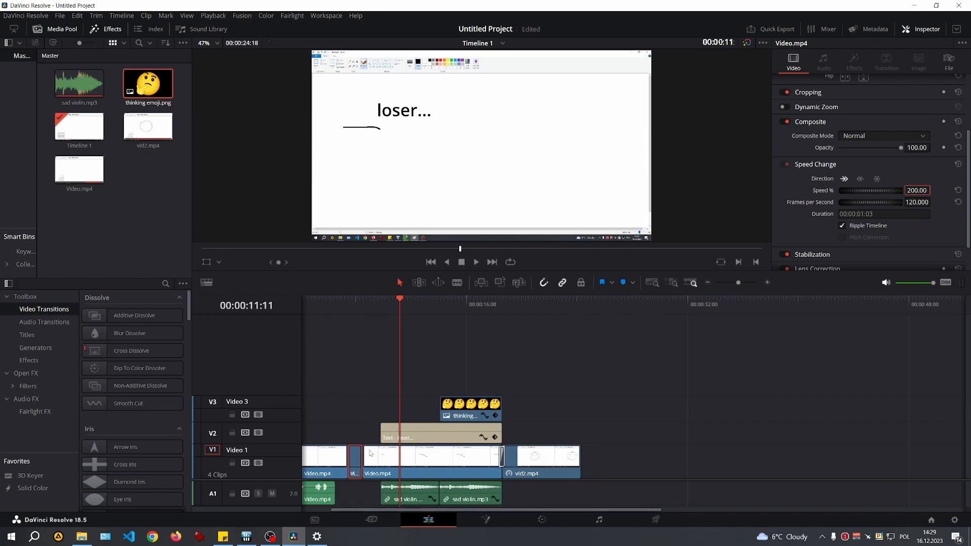
key(End)
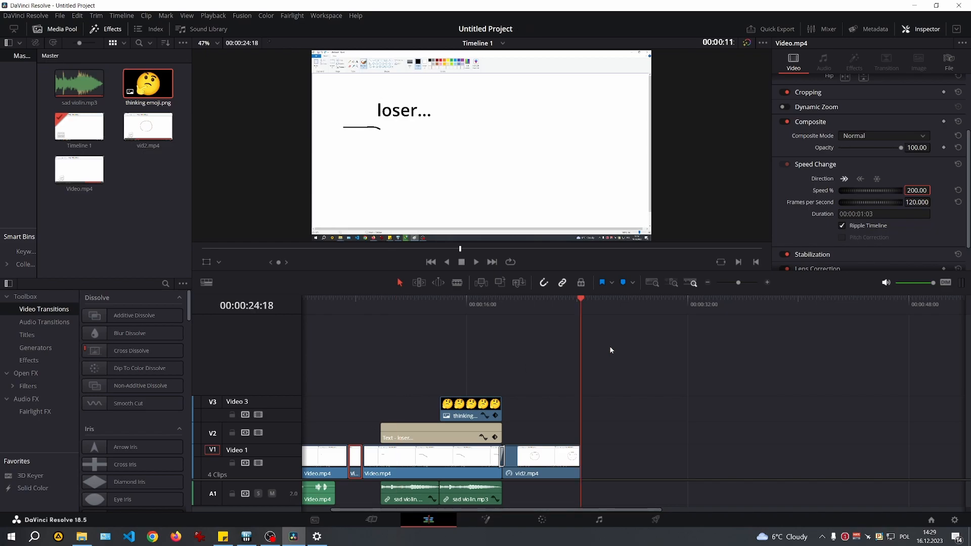
Step: Try a 300% speed on the short middle Video.mp4 section on Video 1
text(300)
key(Return)
Step: With the playhead at 00:00:17:00, try a cropping softness of -100 on the thinking emoji clip and reset it
click(498, 407)
drag(581, 305, 481, 326)
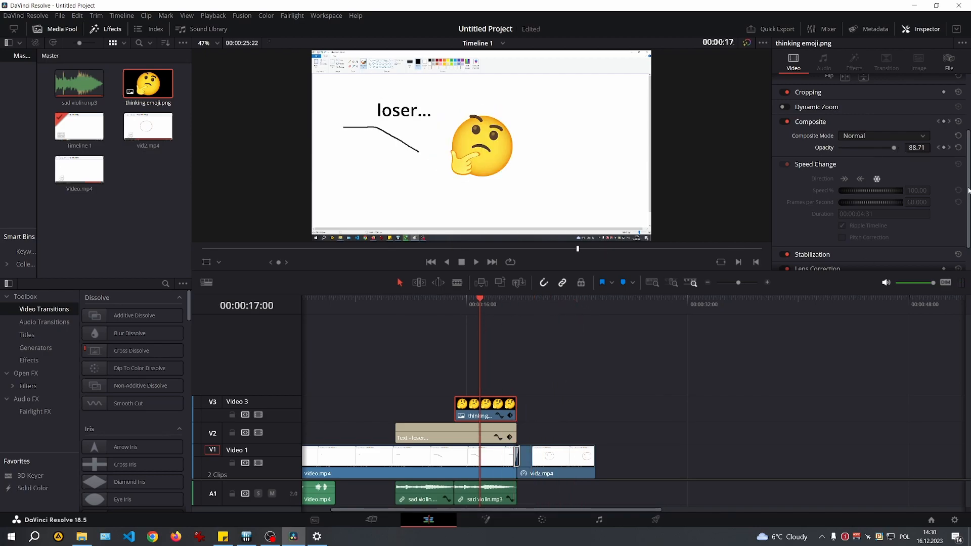
drag(969, 190, 969, 121)
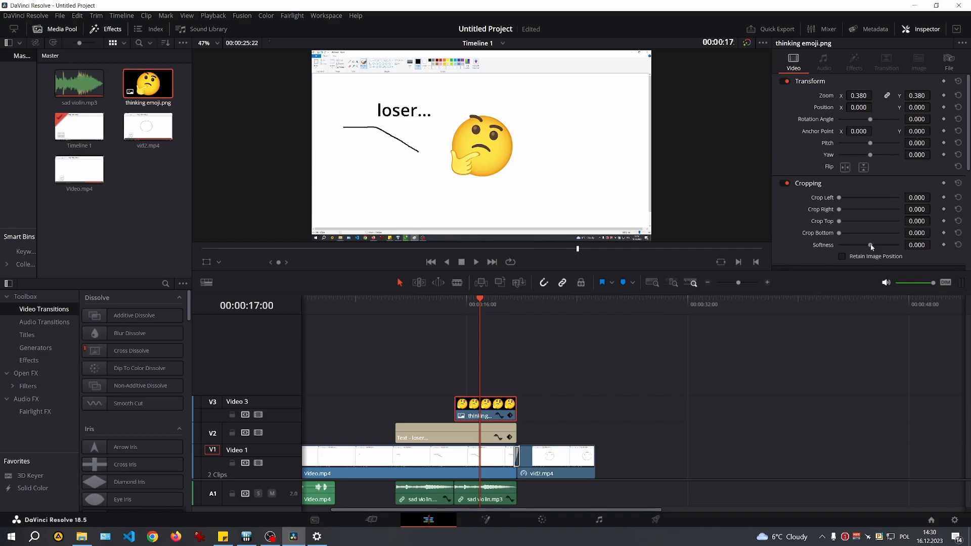
drag(869, 244, 865, 247)
drag(852, 247, 827, 247)
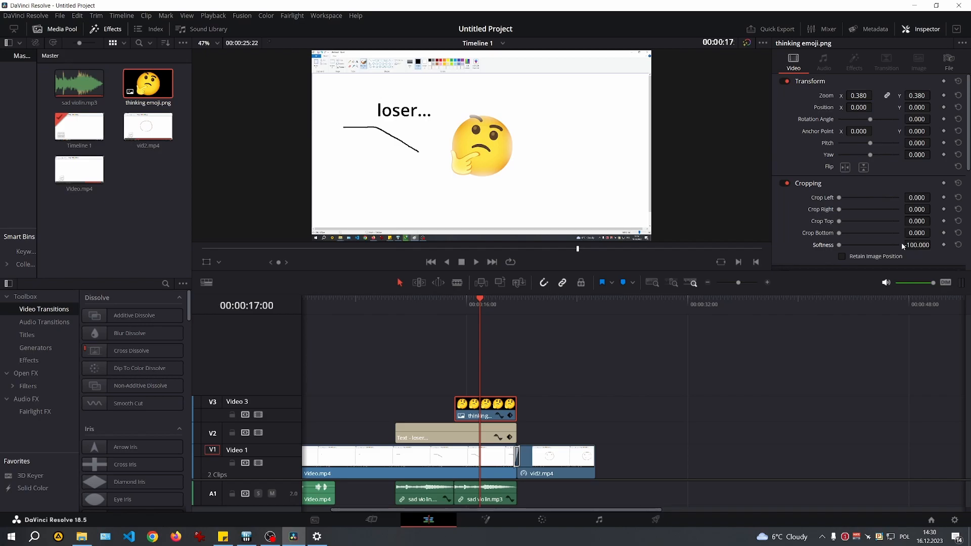
click(957, 246)
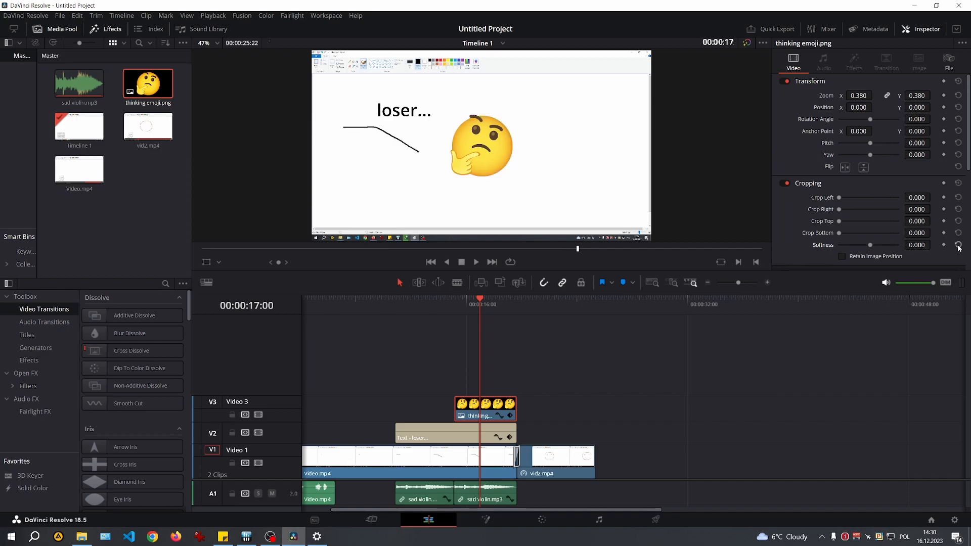
Step: Place a Solid Color generator on a new Video 4 track directly above the thinking emoji clip and select it
click(36, 348)
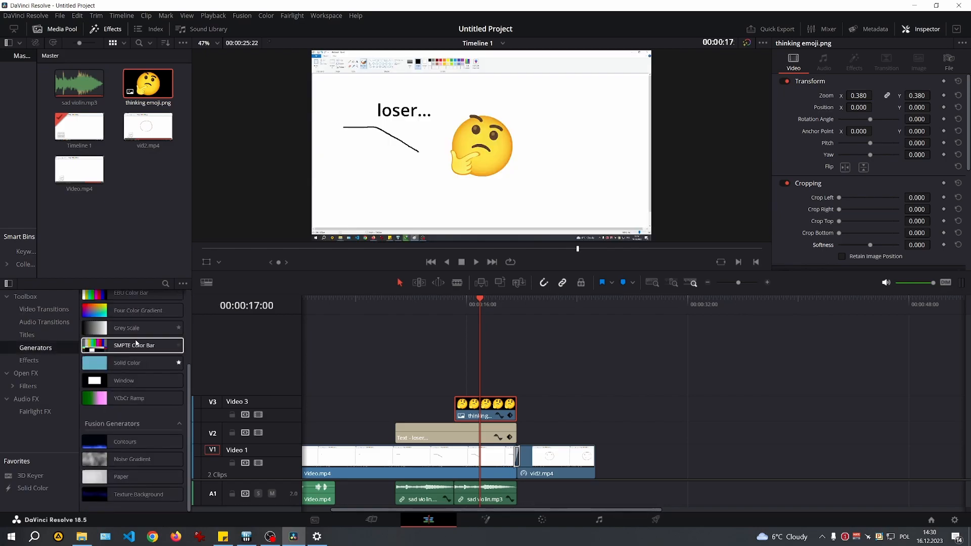
drag(129, 369, 460, 372)
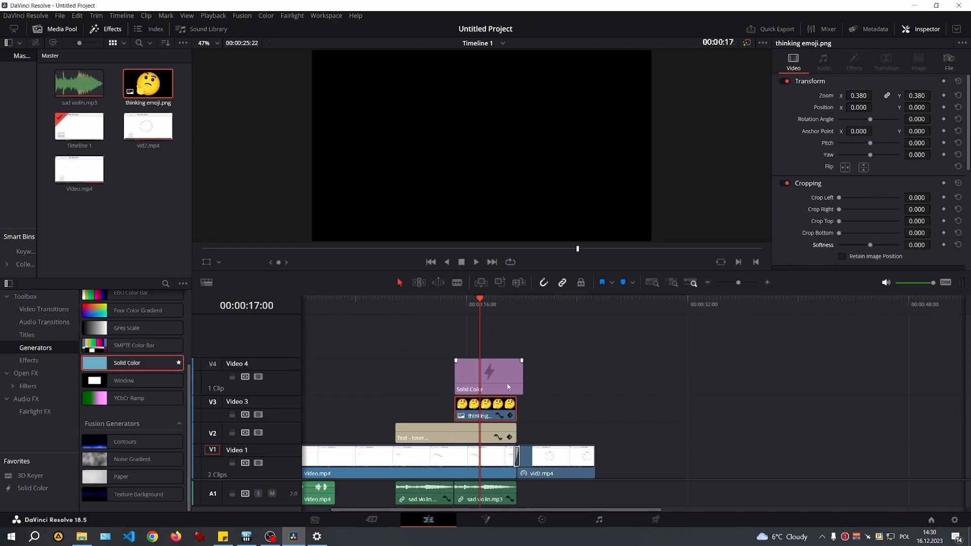
click(508, 386)
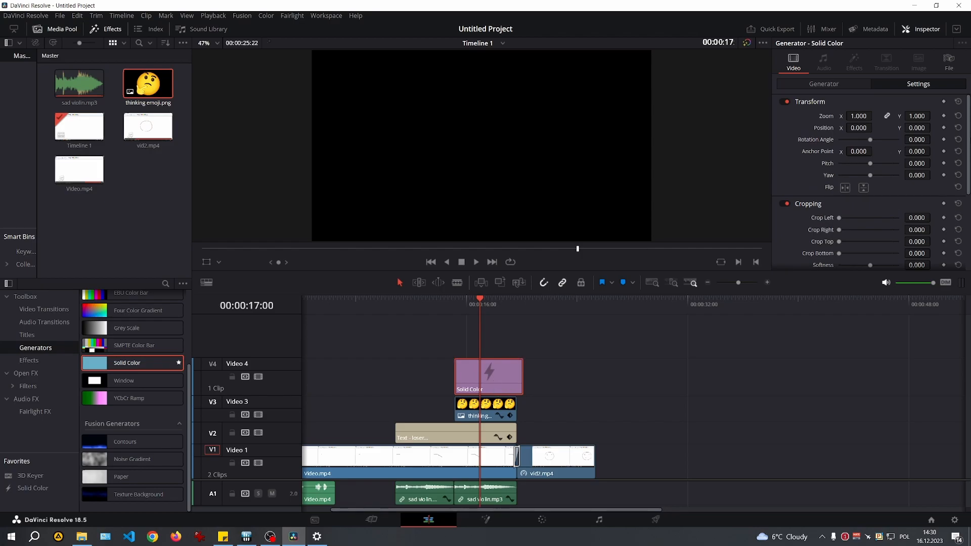
Step: Crop the Solid Color clip 313 left, 335 right, 201 top and 288 bottom, with softness about -39.8
scroll(923, 161, down, 2)
drag(917, 164, 967, 164)
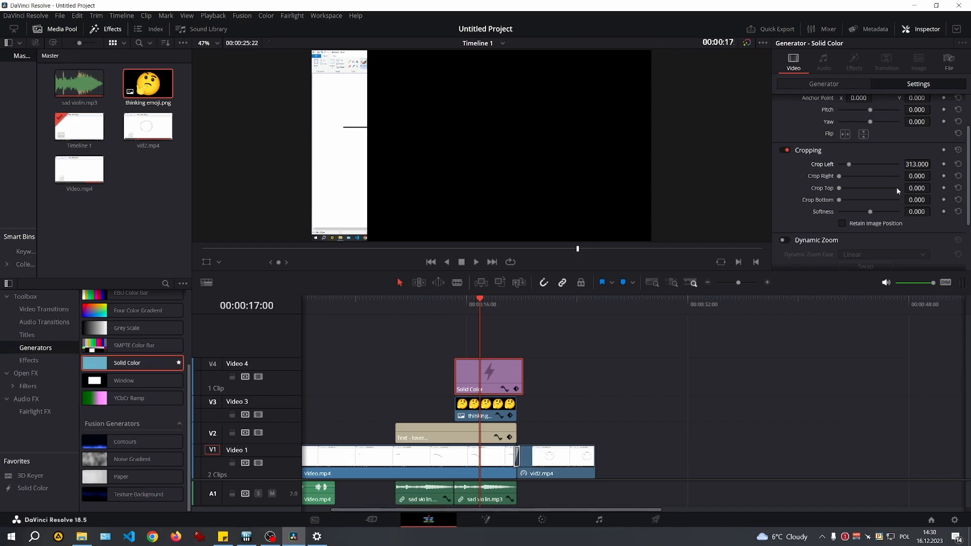
drag(910, 177, 949, 200)
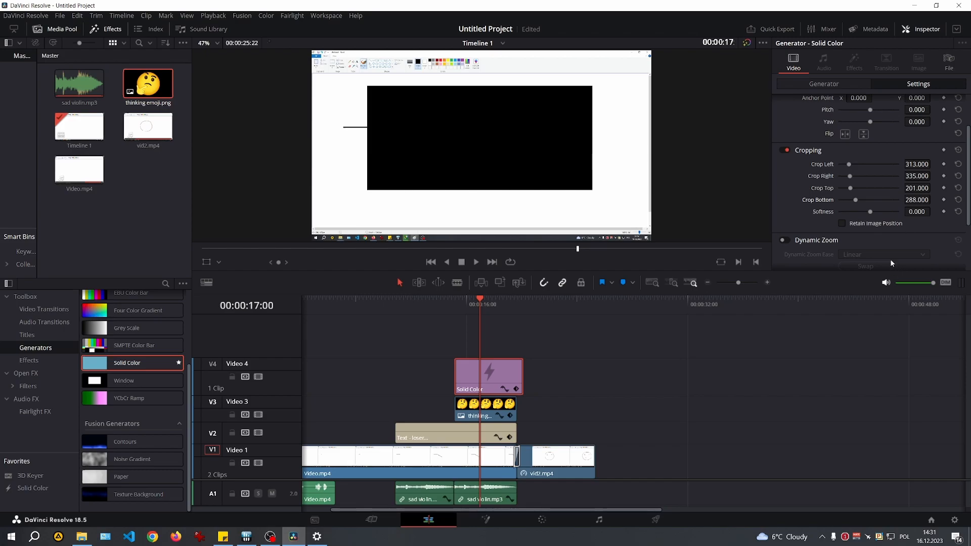
drag(916, 211, 938, 211)
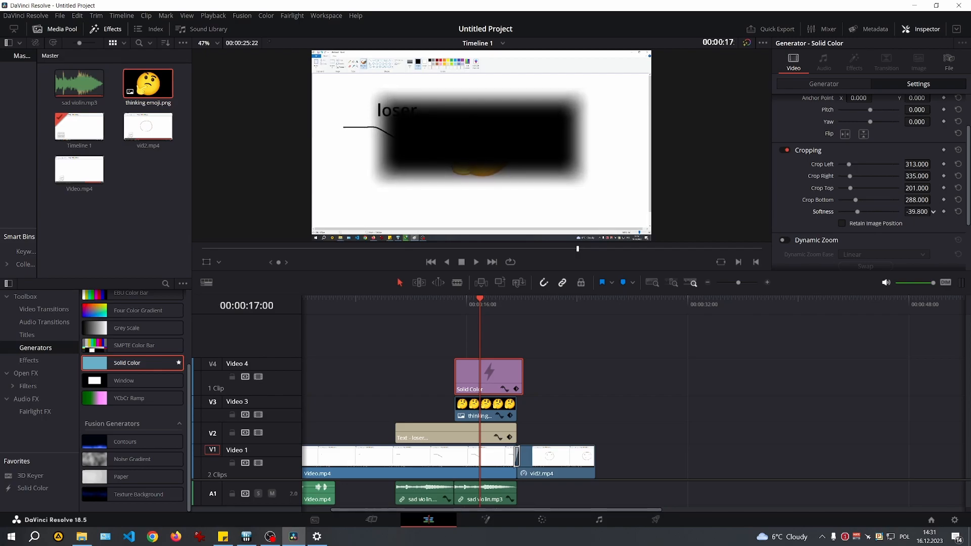
Step: Delete the Solid Color clip from Video 4
mouse_move(491, 409)
mouse_down()
mouse_move(488, 340)
mouse_move(490, 414)
mouse_up()
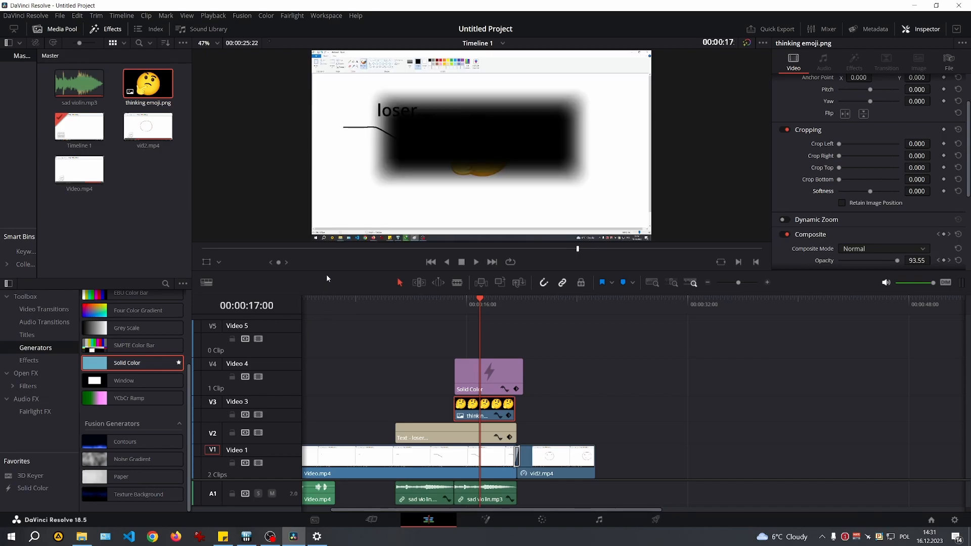
click(498, 365)
key(Delete)
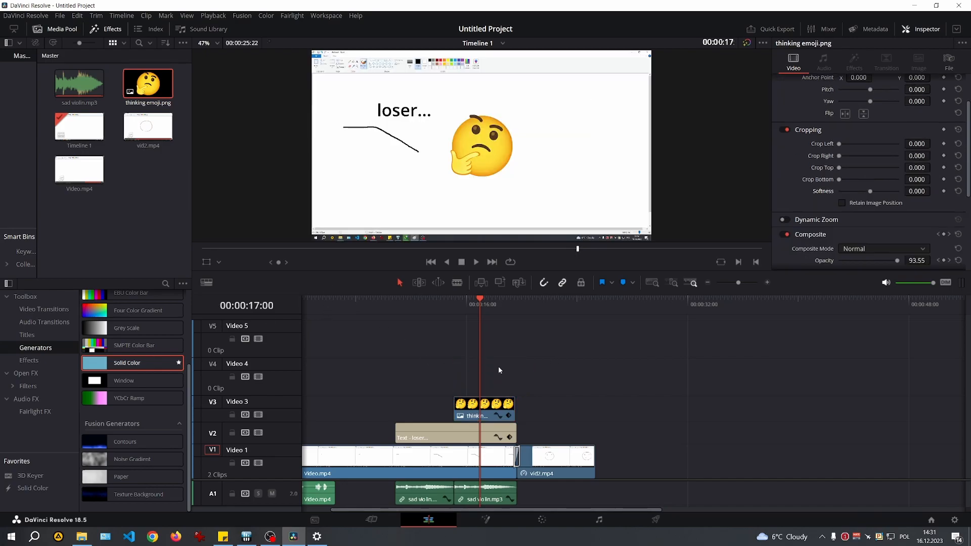
Step: Place a basic Text title on Video 4 directly above the thinking emoji clip and select it
click(36, 335)
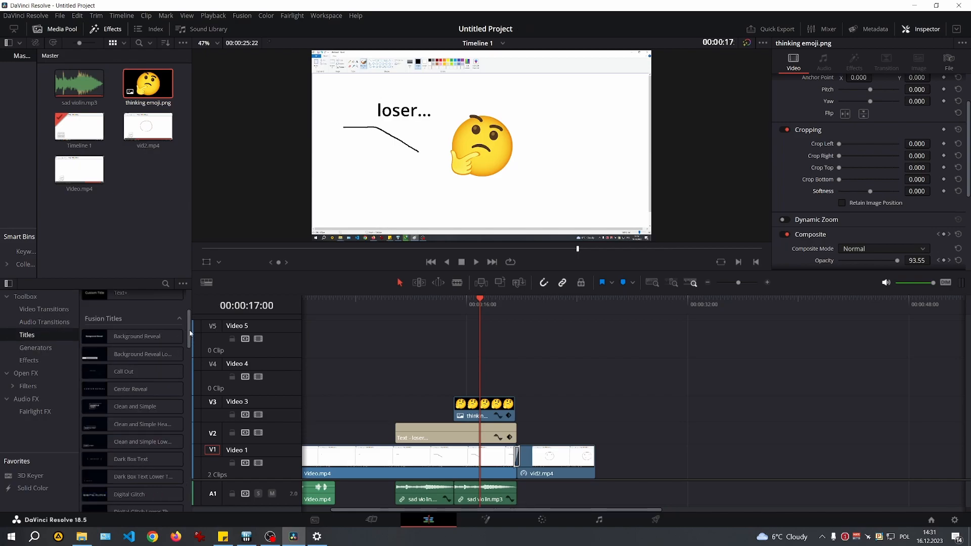
drag(190, 330, 194, 308)
drag(133, 385, 520, 336)
click(500, 381)
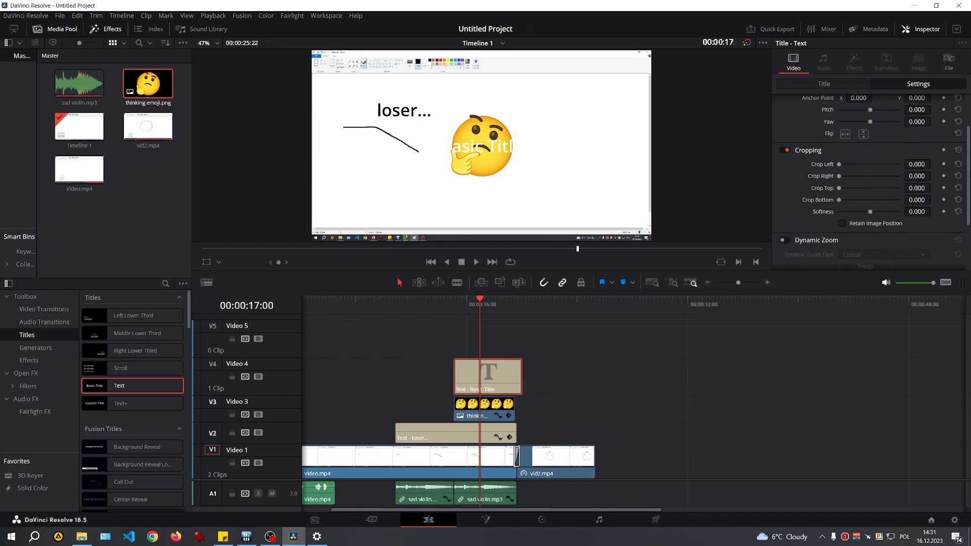
Step: Replace the new title's text with "lll" and colour it red (#ff0000)
drag(969, 175, 968, 105)
click(832, 82)
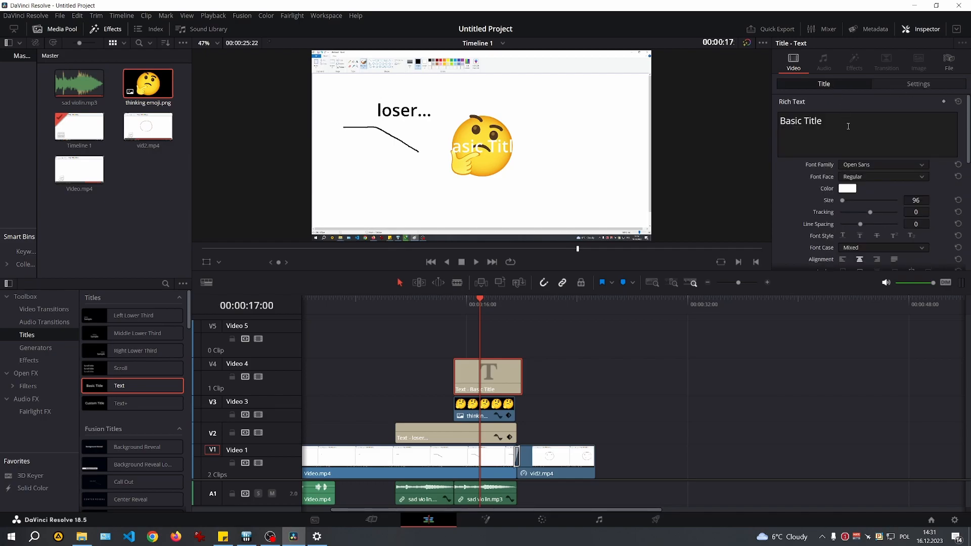
text(lll)
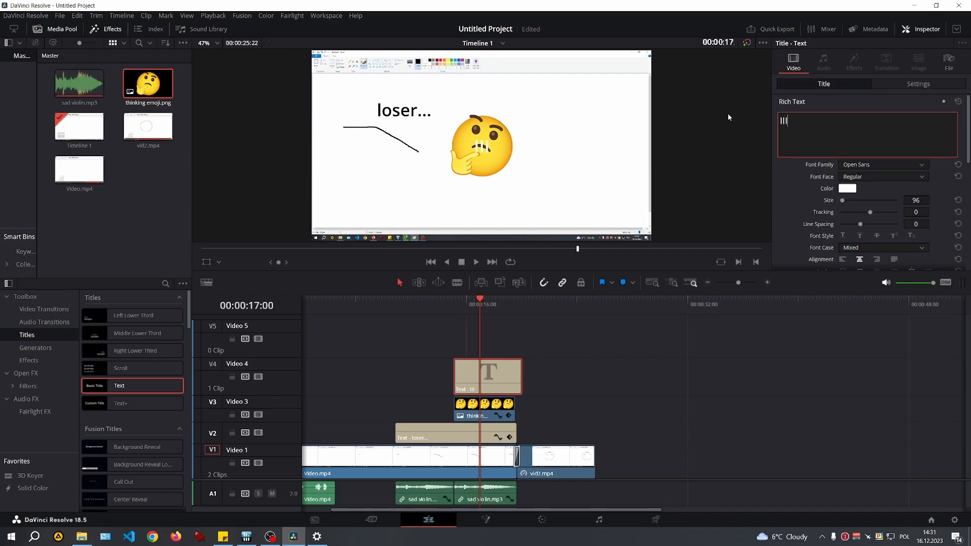
click(847, 188)
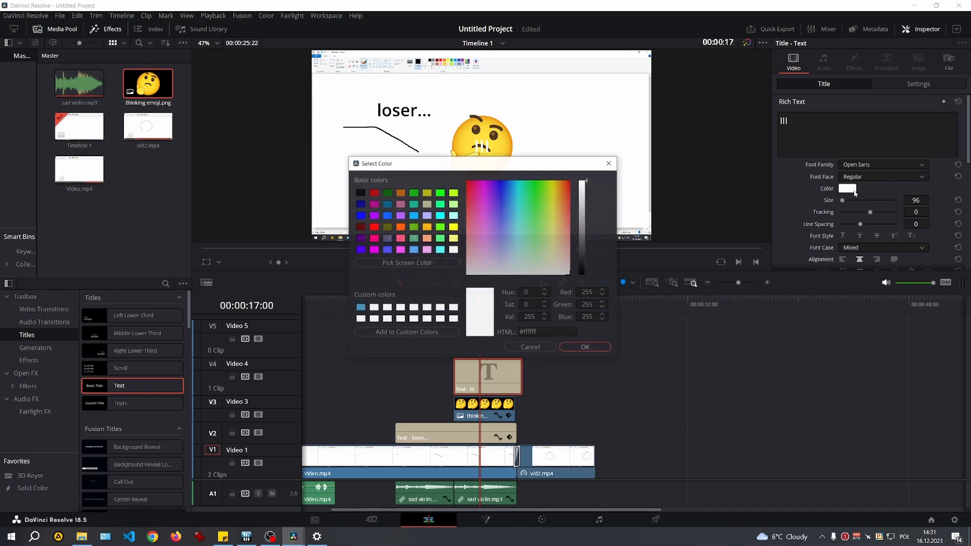
drag(569, 190, 583, 164)
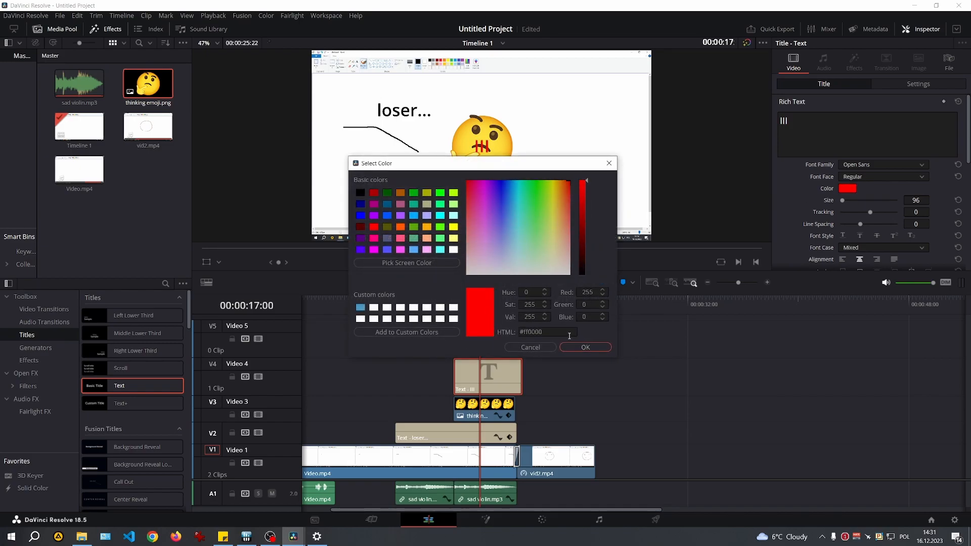
click(587, 348)
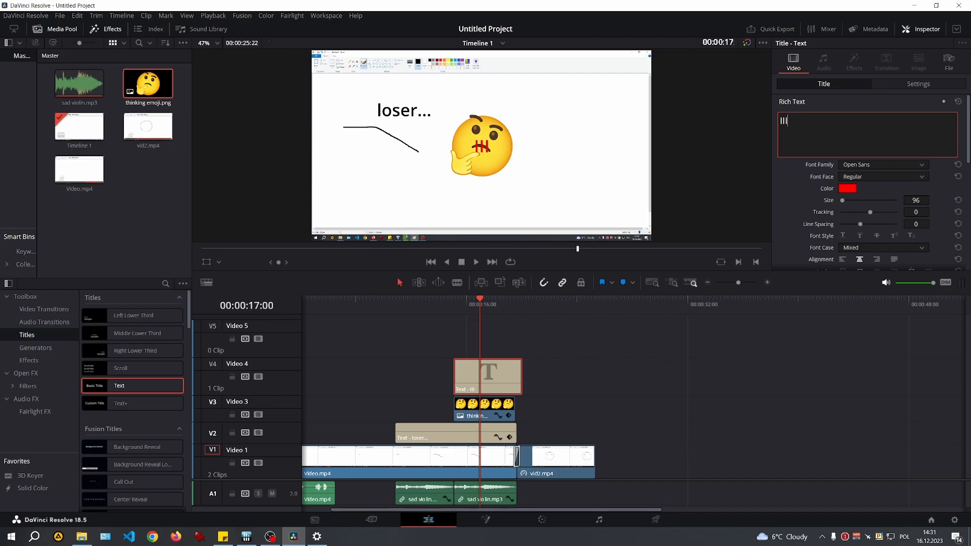
Step: Set the Video 4 title's background colour to bright green (#24f300)
scroll(860, 177, down, 10)
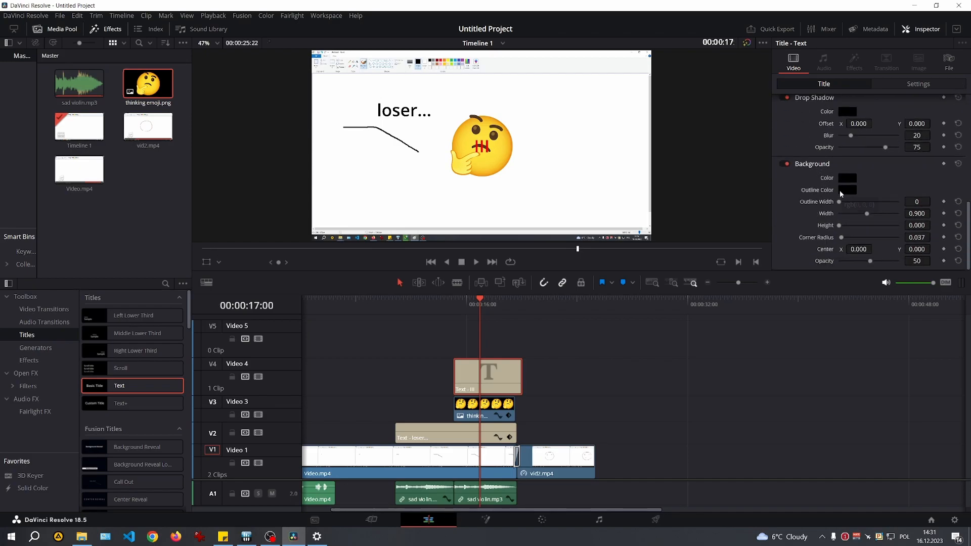
click(842, 176)
click(538, 181)
click(584, 184)
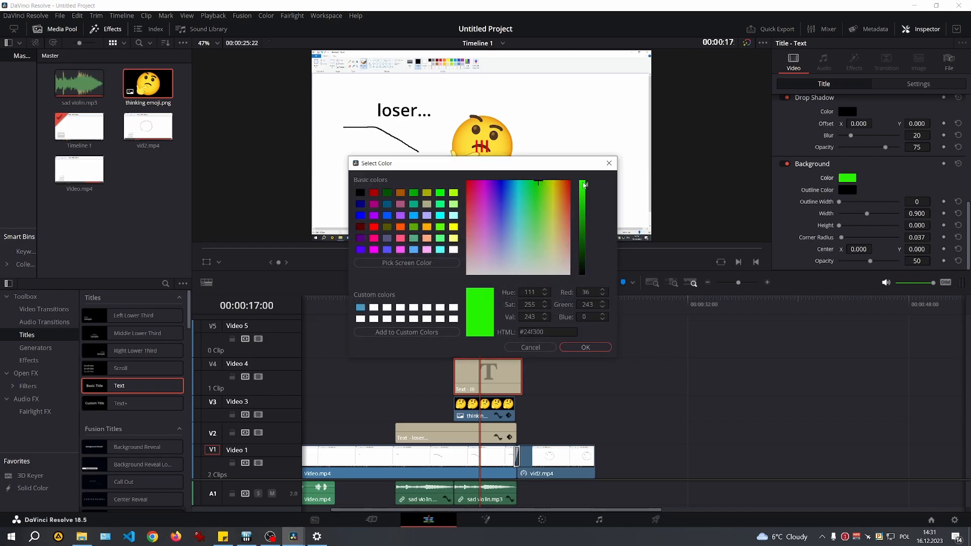
click(585, 347)
Step: Set the outline colour of the Video 4 title's background to bright blue
click(847, 189)
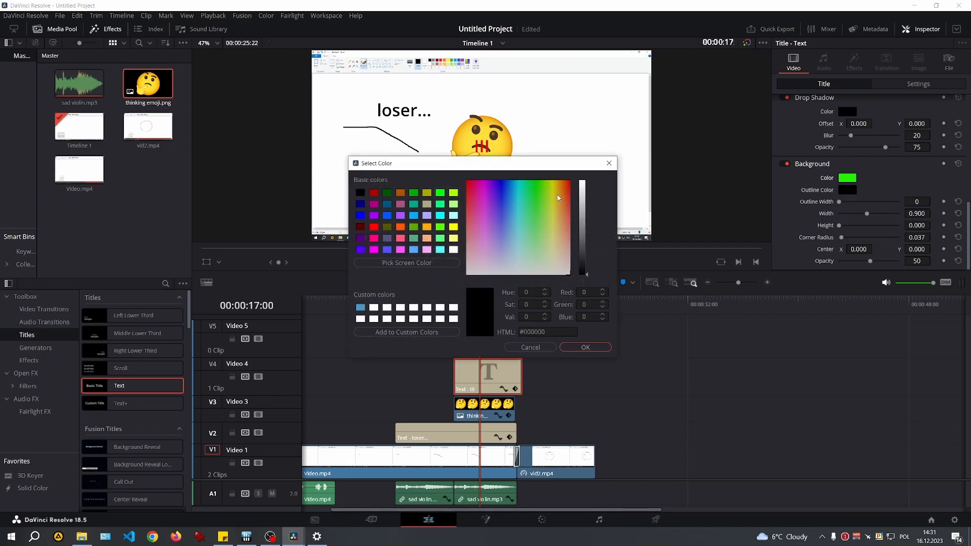
click(500, 180)
click(502, 179)
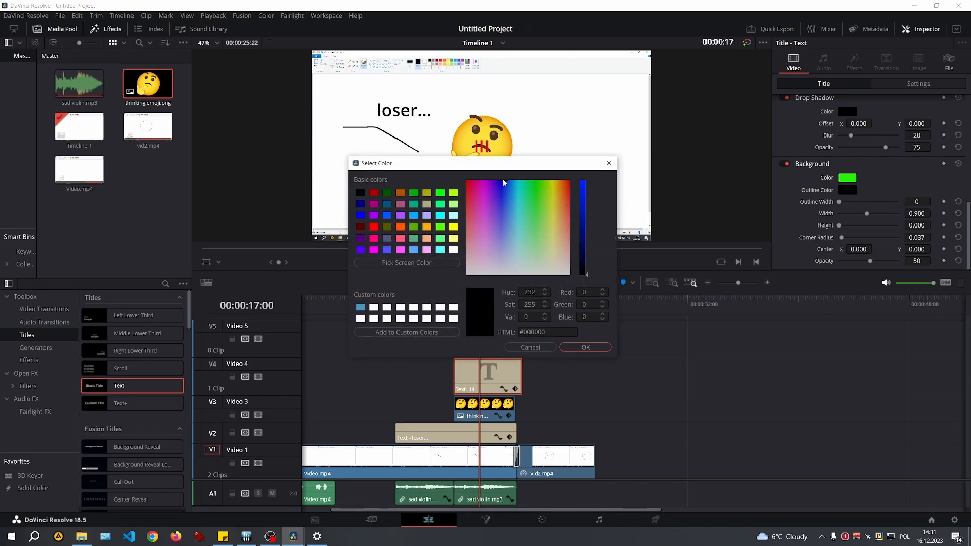
click(582, 183)
click(586, 347)
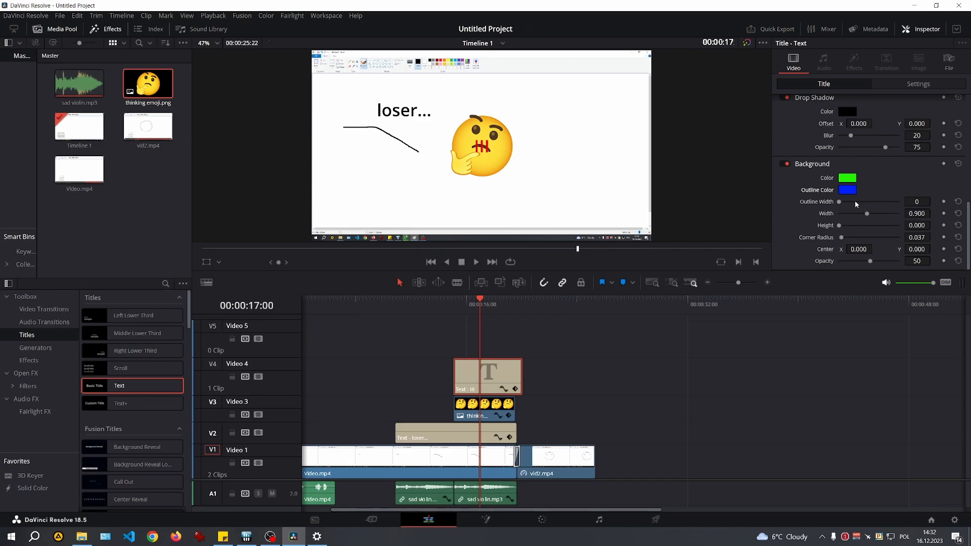
Step: Set the title background's height to 0.341, width to 0.830, opacity to 0 and outline width to 30, and save the project
drag(915, 202, 932, 201)
drag(913, 226, 933, 225)
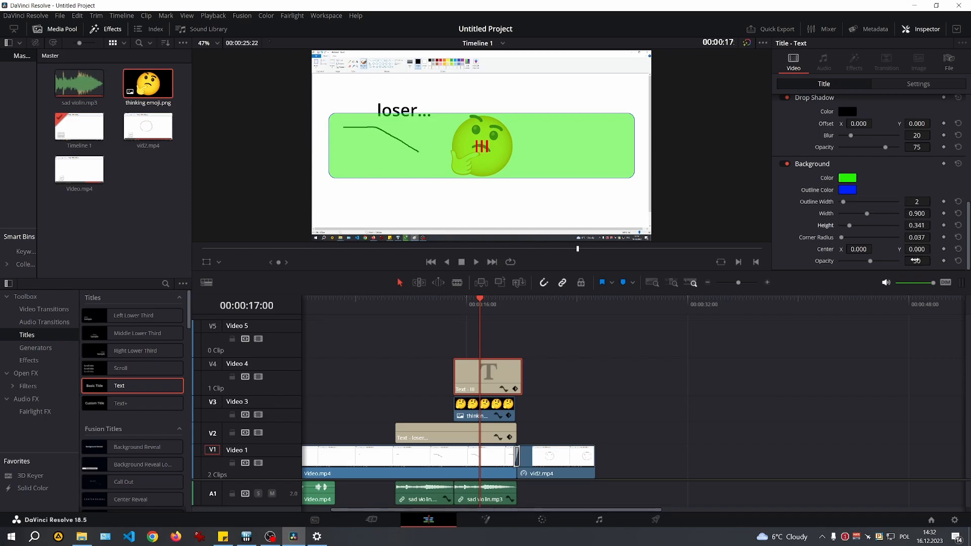
drag(916, 261, 895, 260)
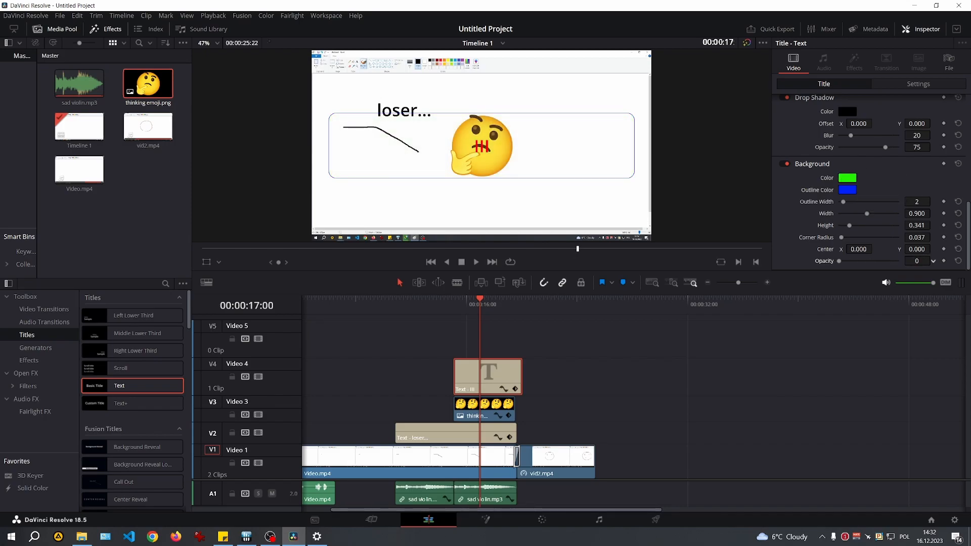
key(ctrl+s)
drag(909, 214, 934, 201)
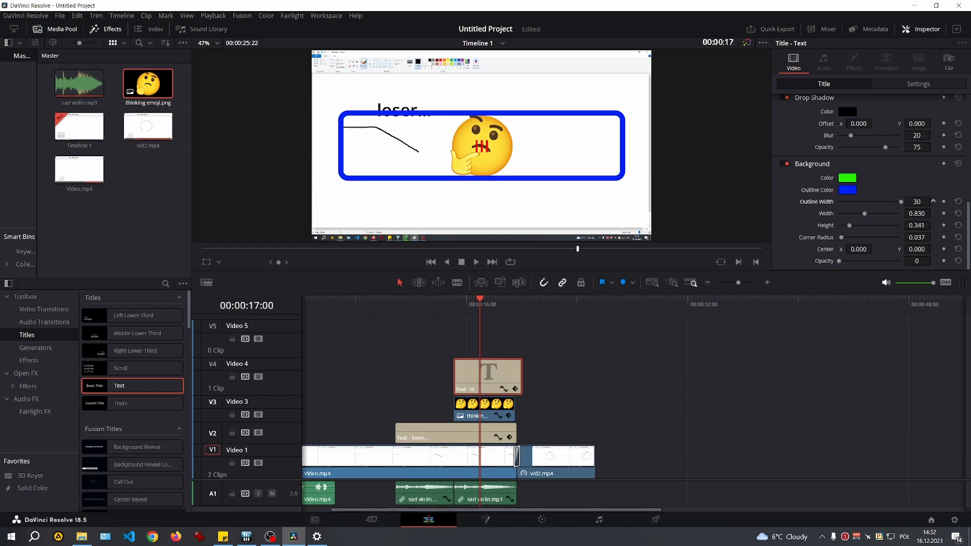
Step: Set the "lll" title's zoom to 0.930 and Position X to about 24, and delete the title from Video 4
scroll(878, 170, up, 10)
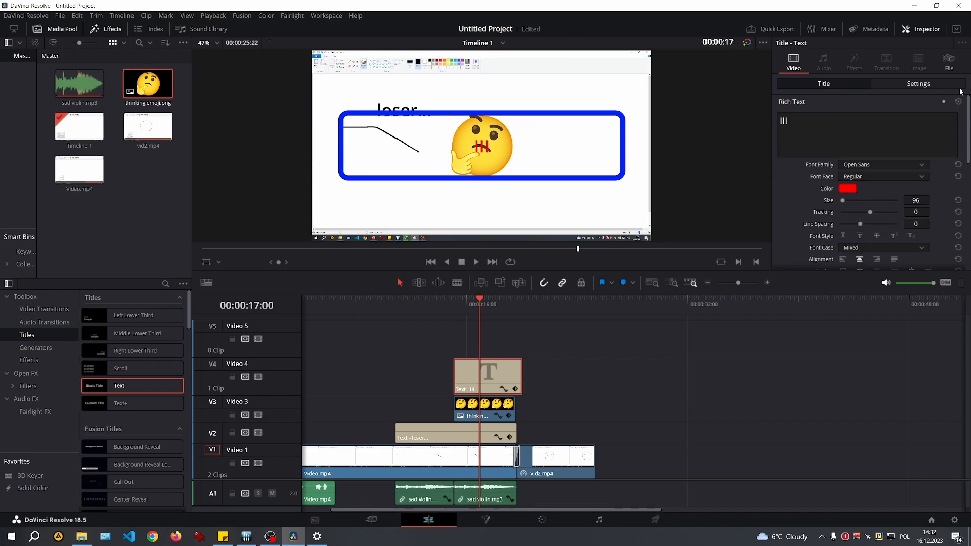
click(910, 86)
mouse_move(859, 116)
mouse_down()
mouse_move(849, 127)
mouse_move(875, 128)
mouse_move(857, 128)
mouse_up()
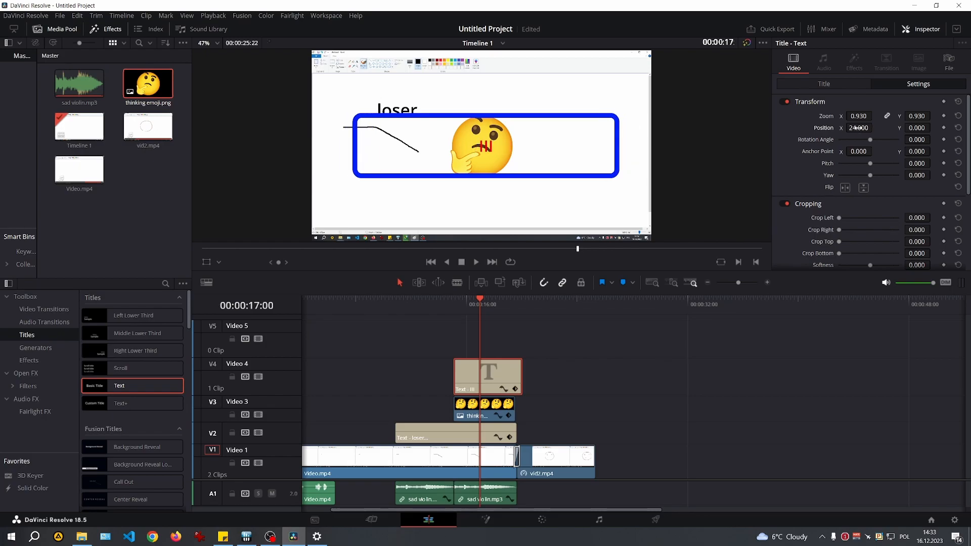
key(Delete)
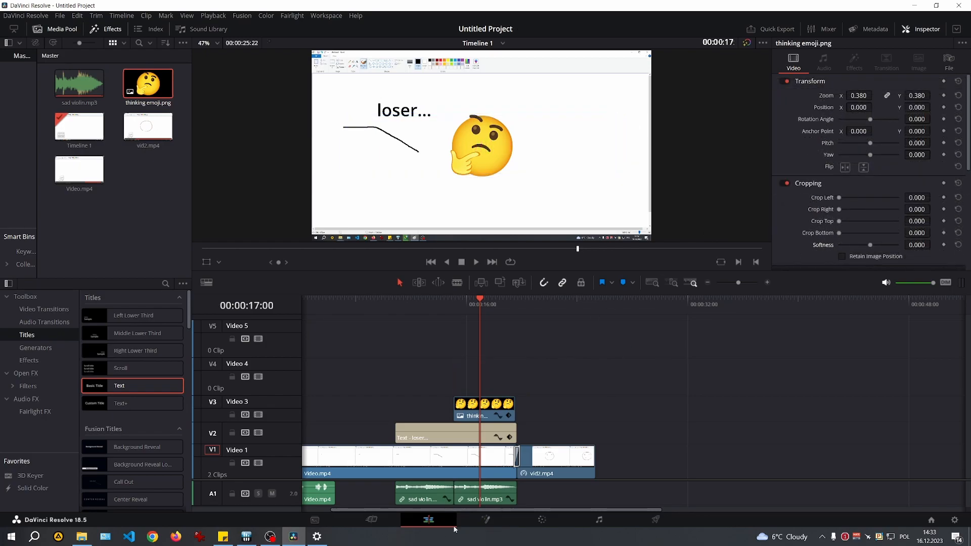
Step: Look at the Media and Cut workspaces and return to the Edit workspace
click(313, 519)
click(363, 519)
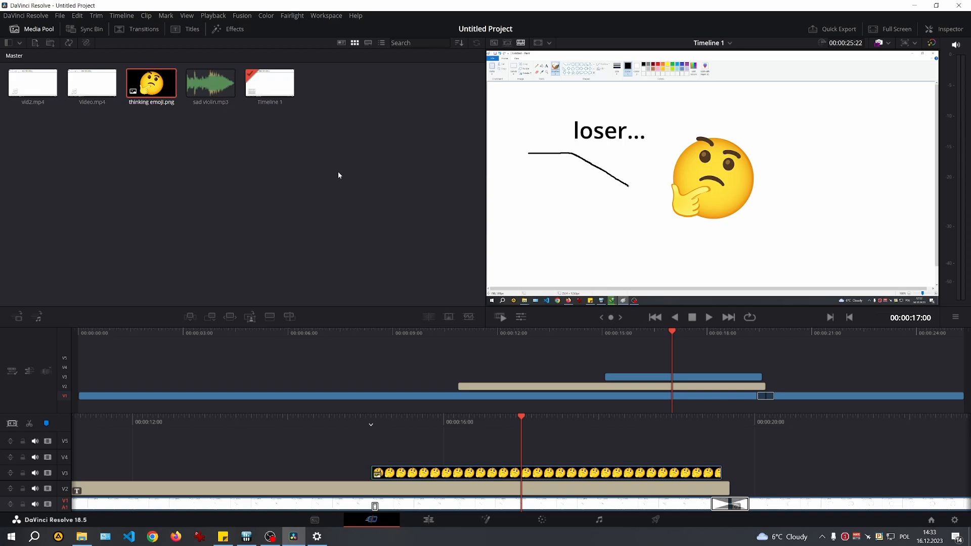
click(428, 519)
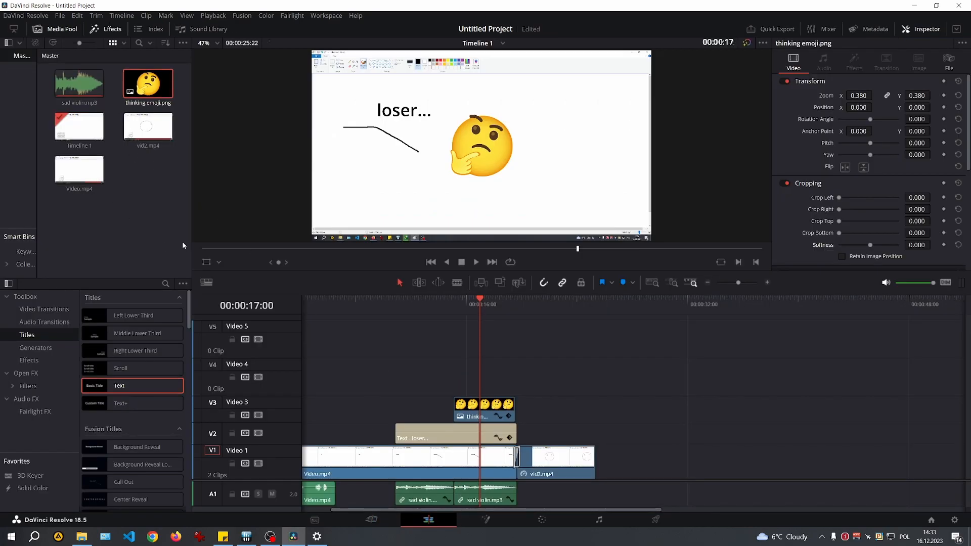
Step: View the thinking emoji's node graph in Fusion, and select the third clip in the Color workspace
click(501, 523)
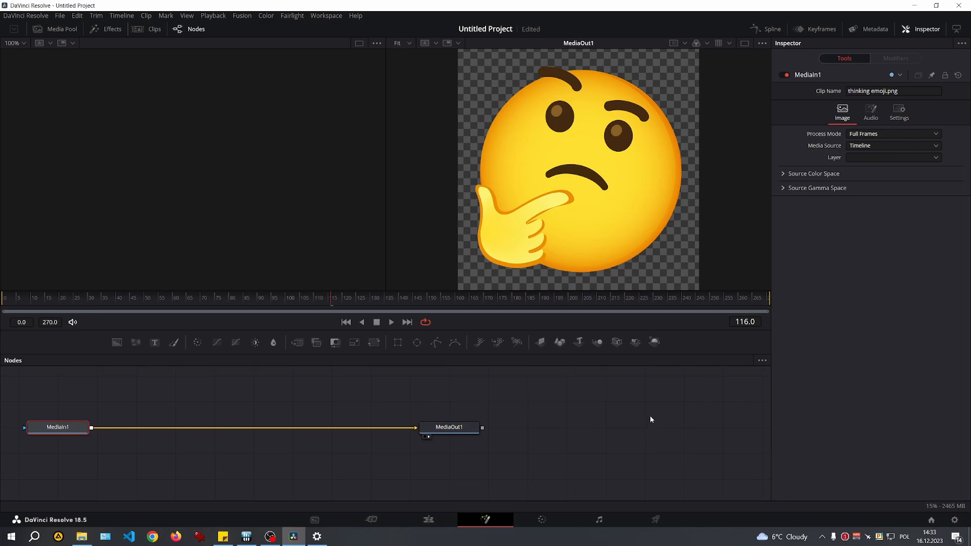
click(547, 521)
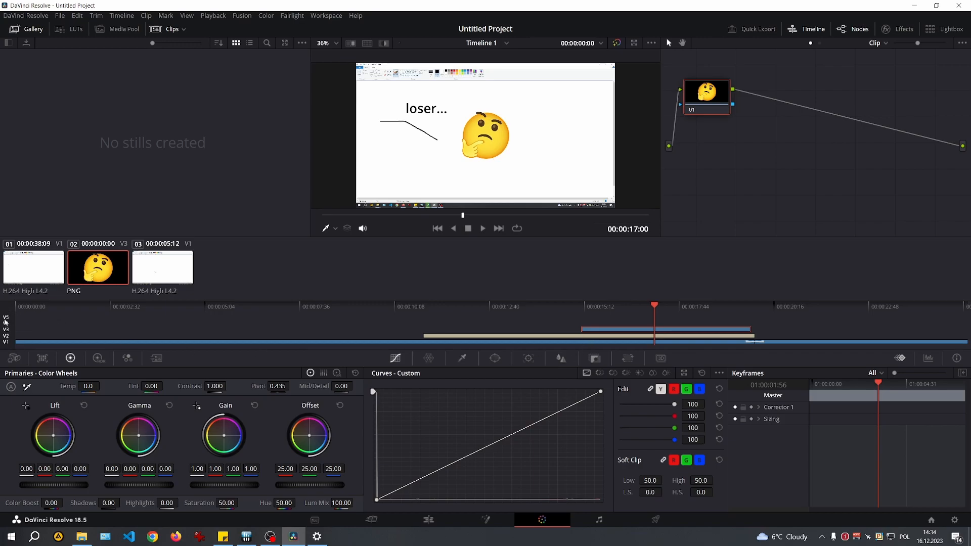
click(163, 272)
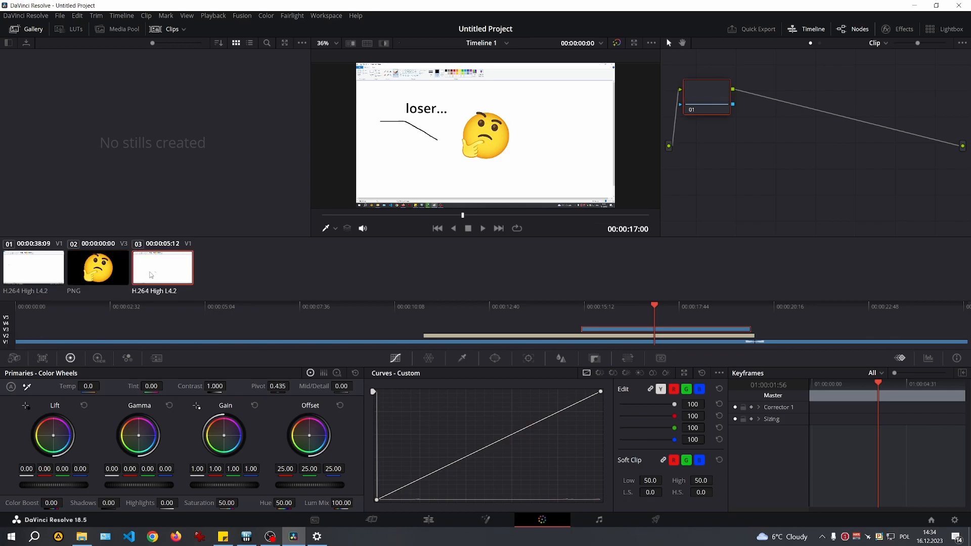
Step: Select the thinking emoji clip in the Color workspace and scrub the playhead through it to 00:00:19:17
click(114, 282)
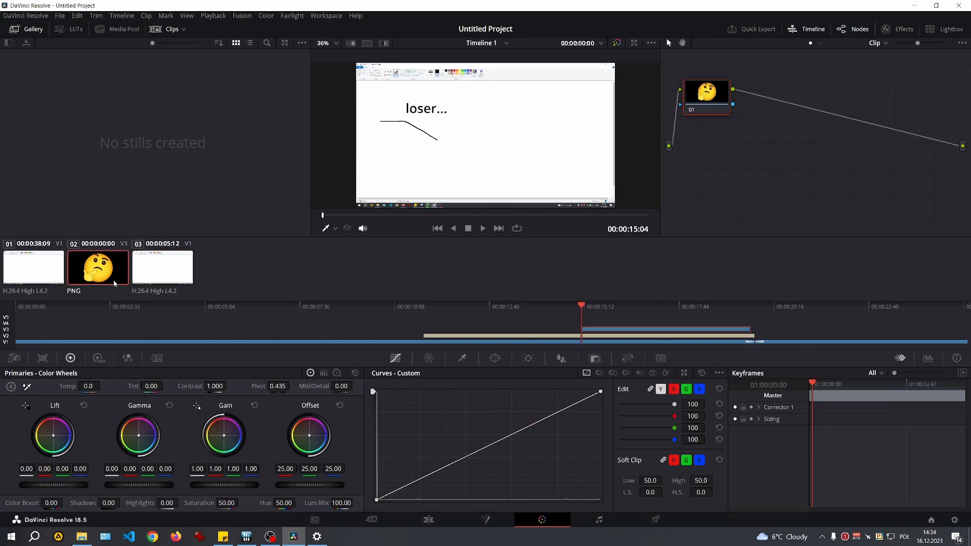
click(602, 307)
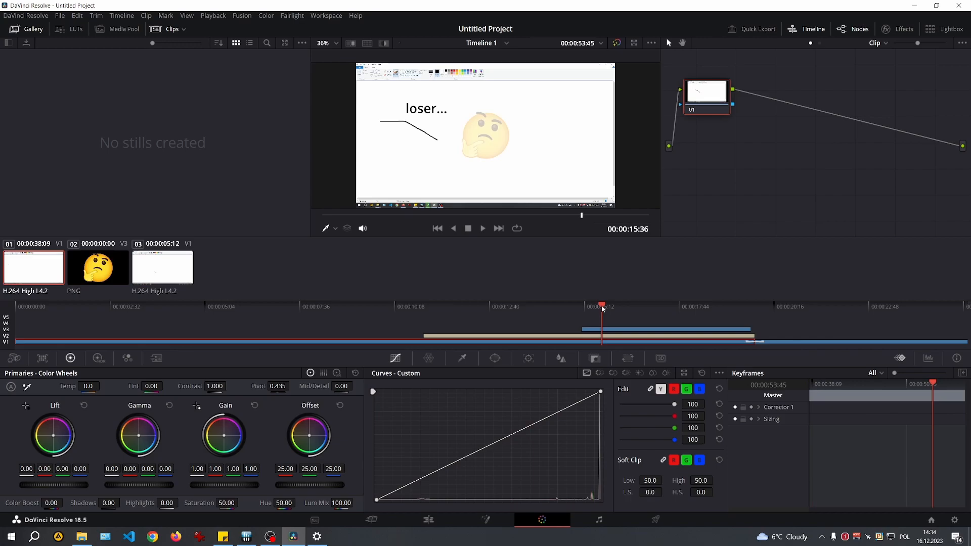
drag(603, 309, 743, 316)
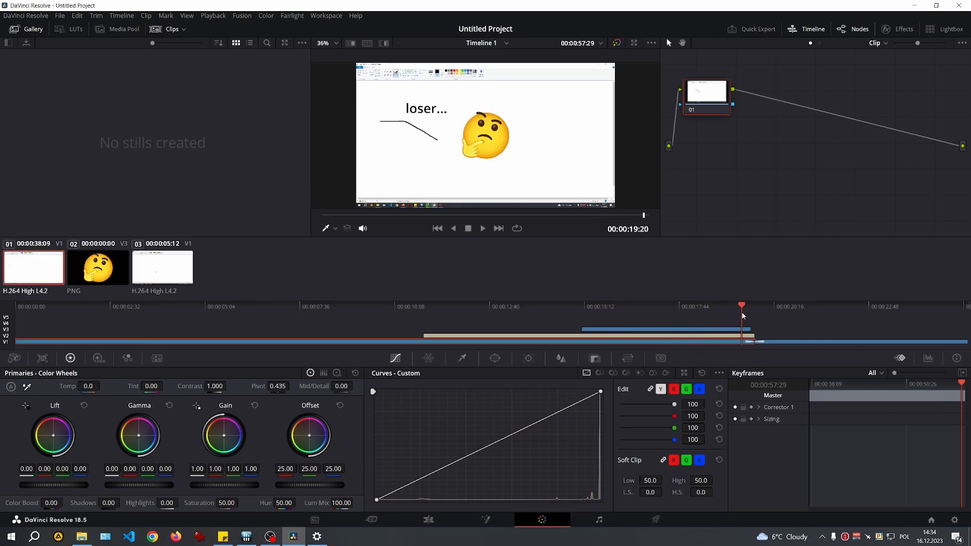
click(114, 265)
drag(587, 306, 740, 313)
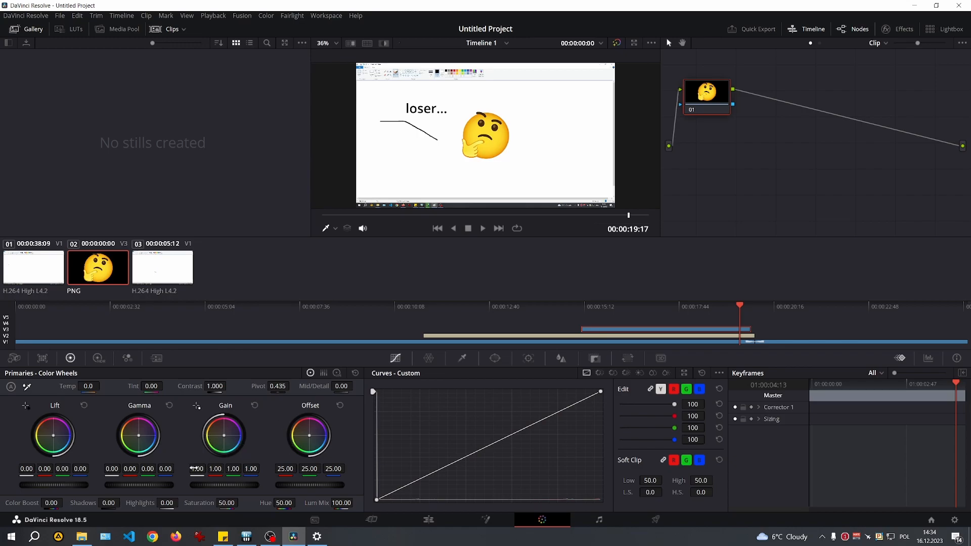
Step: Shift the emoji's Gain to 1.15, 0.94, 0.96 and 1.52, and slightly offset its Gamma color balance
mouse_move(197, 469)
mouse_down()
mouse_move(227, 469)
mouse_move(193, 469)
mouse_move(204, 469)
mouse_up()
mouse_move(223, 436)
mouse_down()
mouse_move(241, 435)
mouse_move(228, 436)
mouse_up()
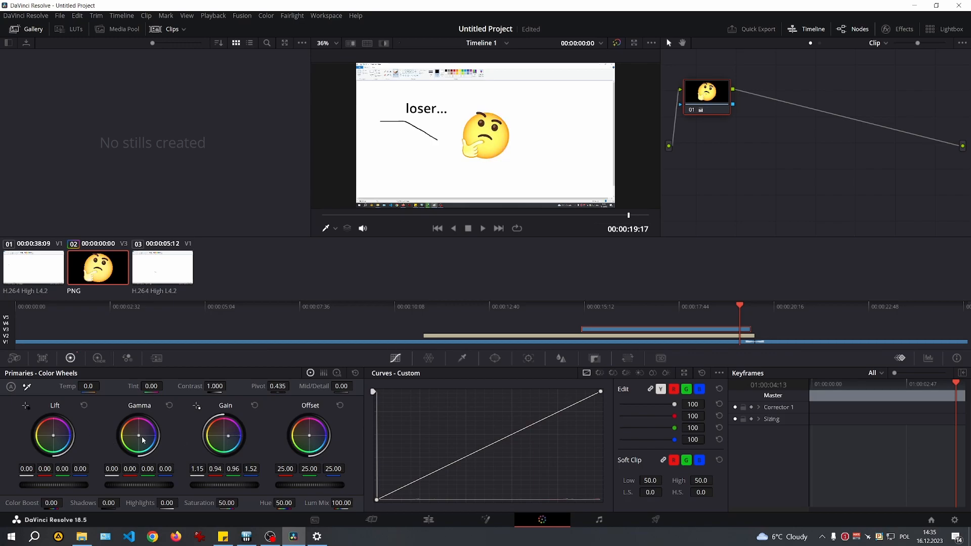
mouse_move(139, 435)
mouse_down()
mouse_move(156, 437)
mouse_move(137, 434)
mouse_up()
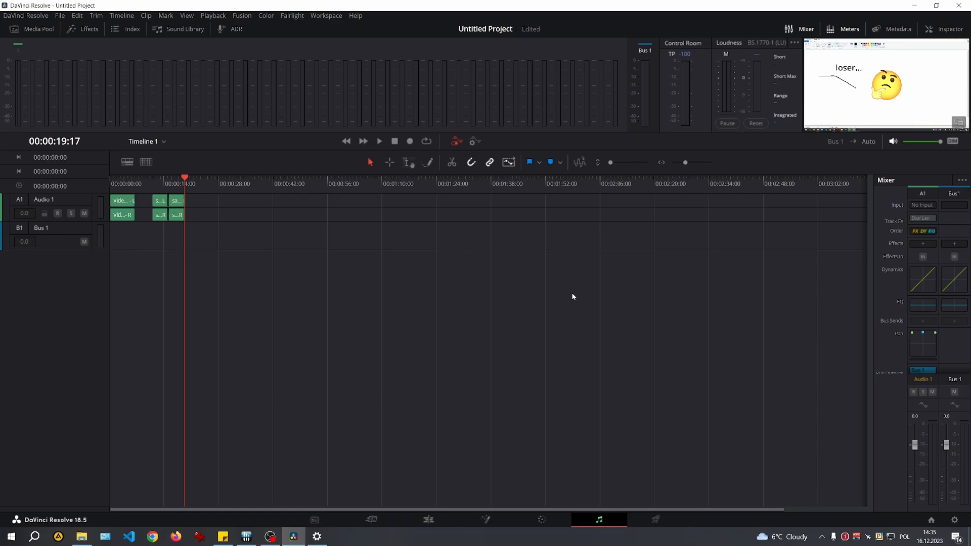
Step: Choose a save location for the export in the Deliver workspace and add the timeline to the render queue
click(656, 520)
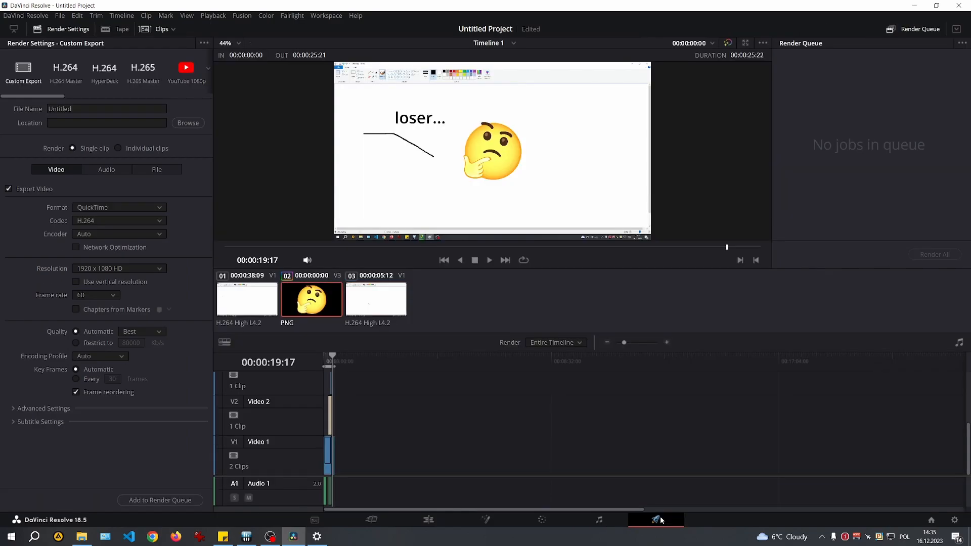
click(187, 123)
key(Return)
click(146, 498)
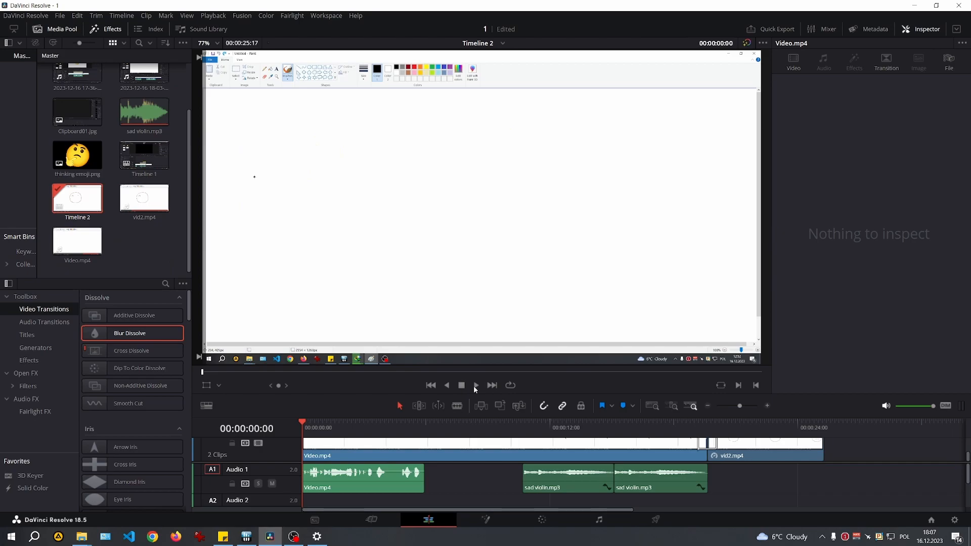
Step: Play Timeline 2 from the beginning in the Edit workspace
click(475, 385)
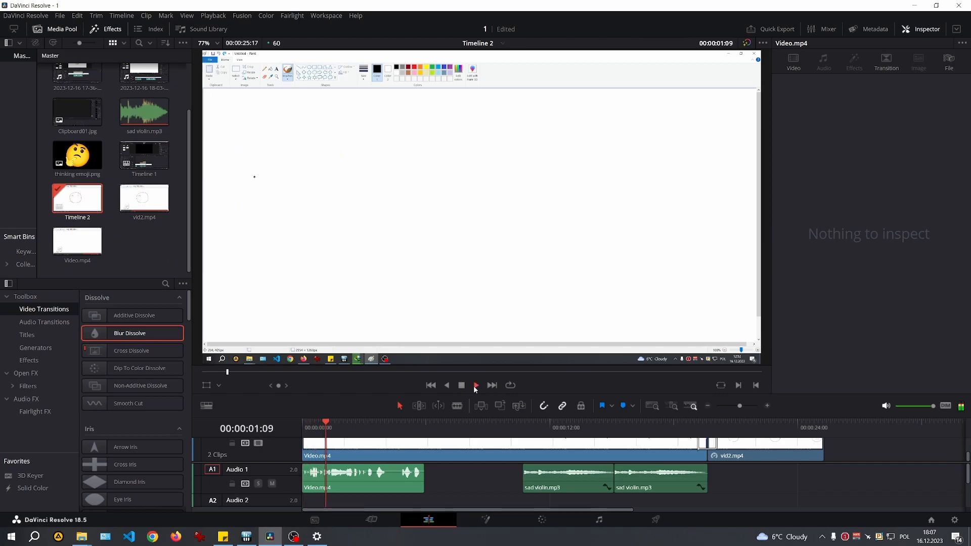
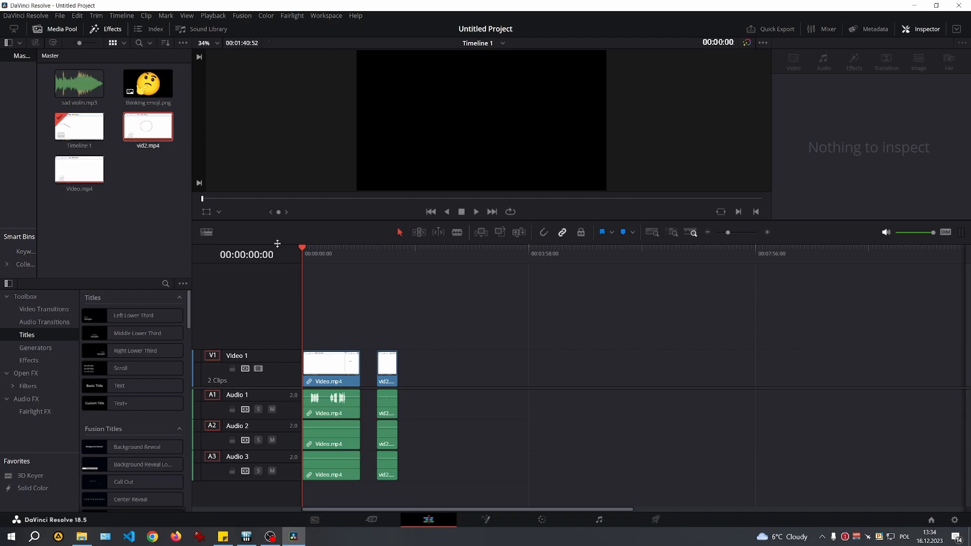
Step: View the Timelines options available for Timeline 1 in the media pool and dismiss them
right_click(66, 128)
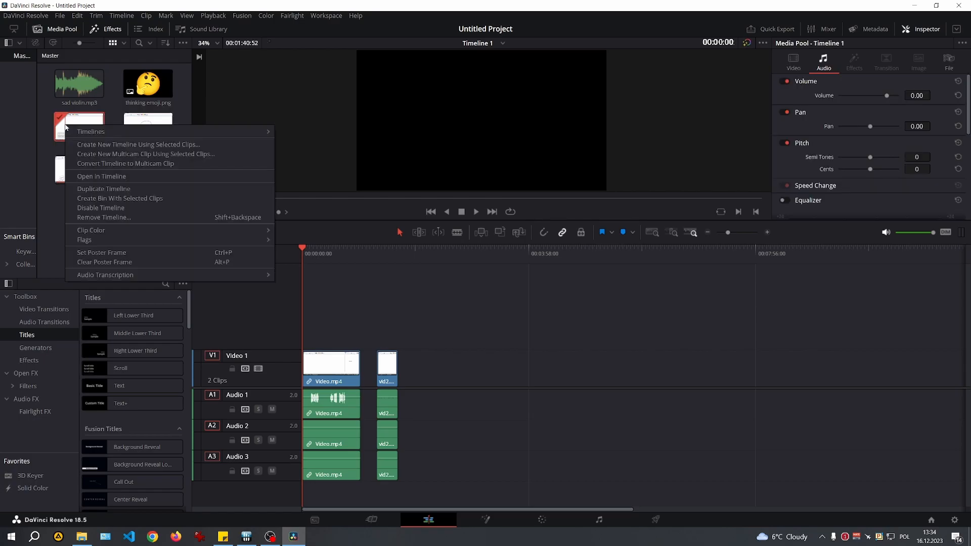
mouse_move(109, 135)
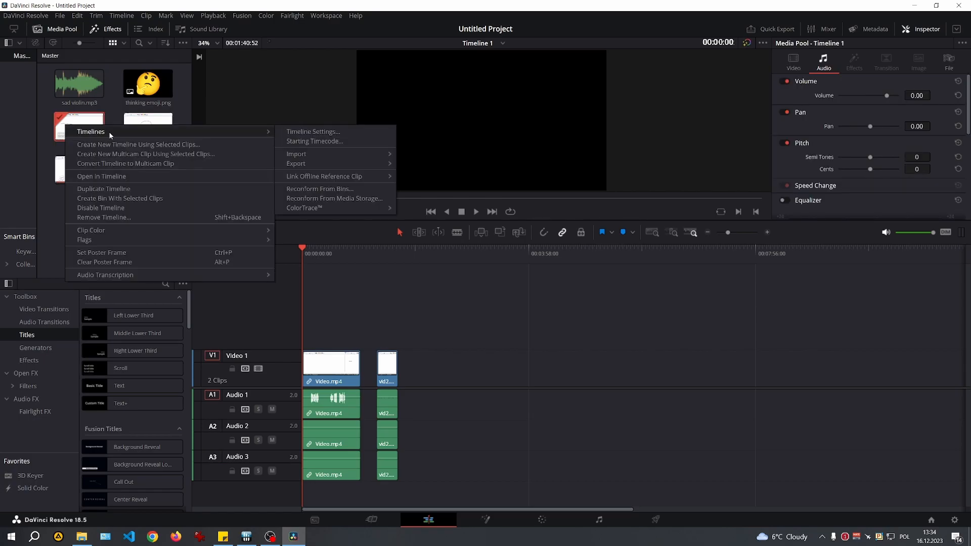
click(482, 326)
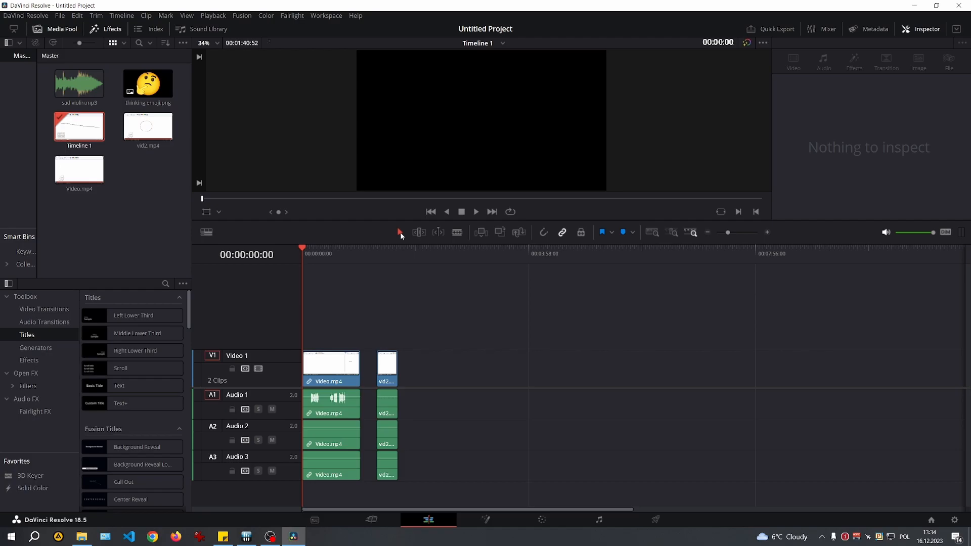
Step: Move the vid2.mp4 clip later on Video 1, trying out snapping, so that it ends at about 00:01:51:18
click(387, 369)
mouse_move(387, 369)
mouse_down()
mouse_move(432, 370)
mouse_move(391, 371)
mouse_up()
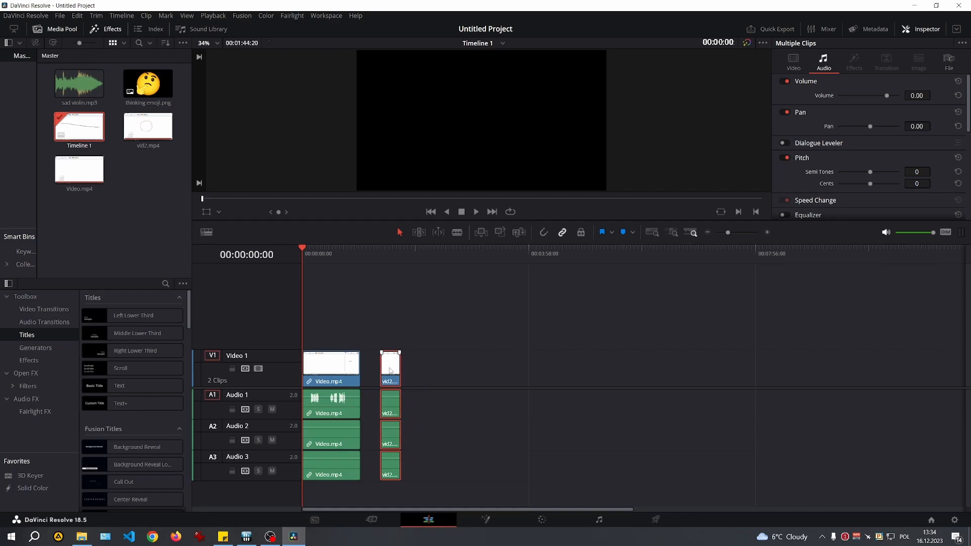
click(543, 236)
mouse_move(394, 367)
mouse_down()
mouse_move(346, 374)
mouse_move(399, 375)
mouse_up()
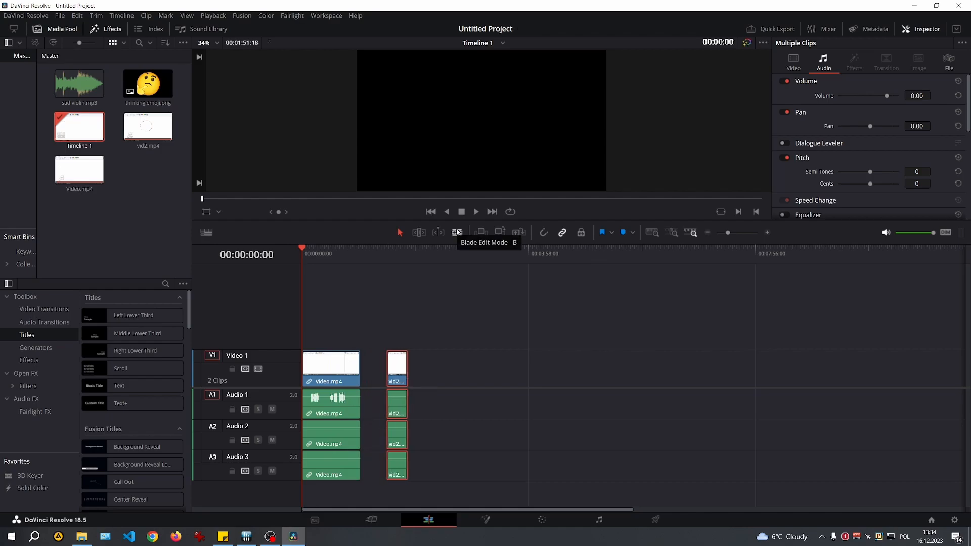
Step: Split Video.mp4 at about 24 seconds with Blade Edit Mode and move its second part later, leaving a gap
click(456, 231)
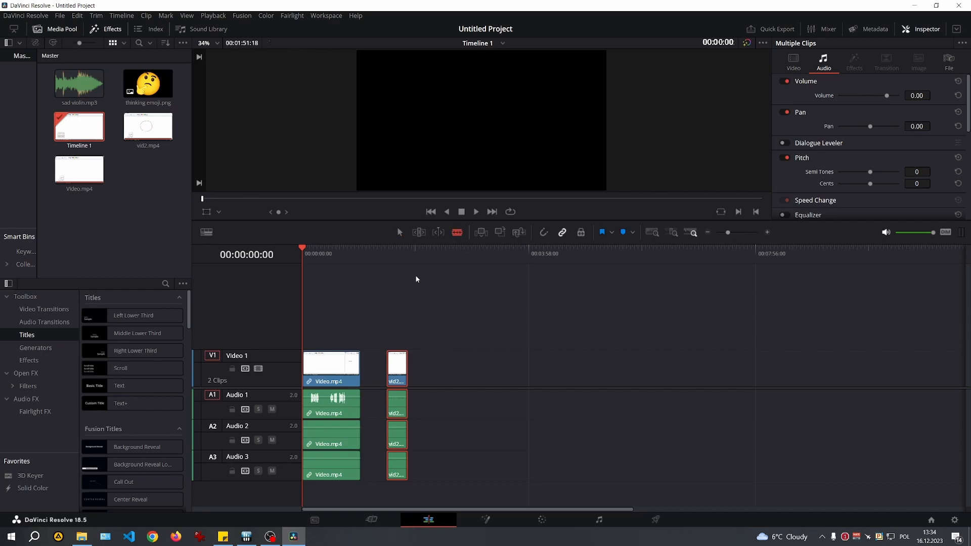
click(326, 367)
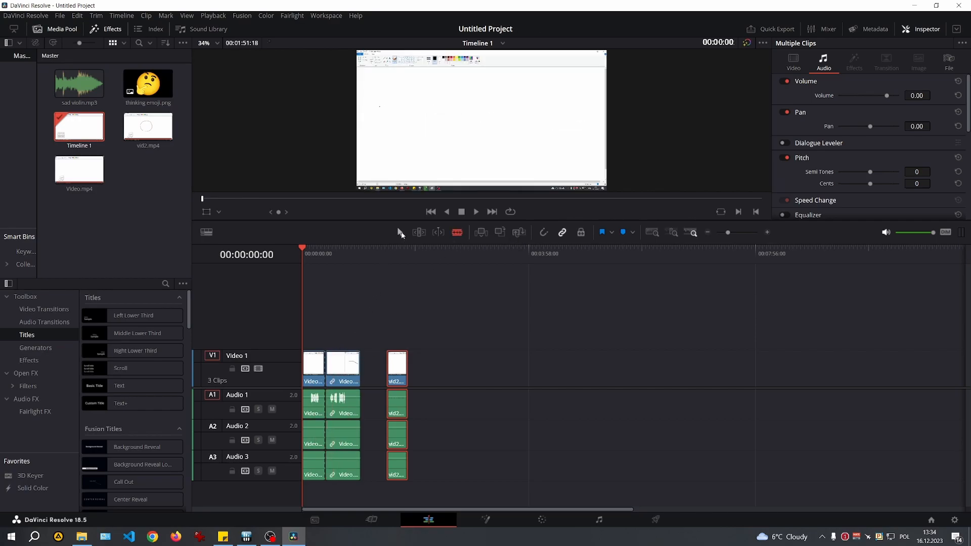
click(400, 233)
click(346, 378)
drag(345, 379, 359, 378)
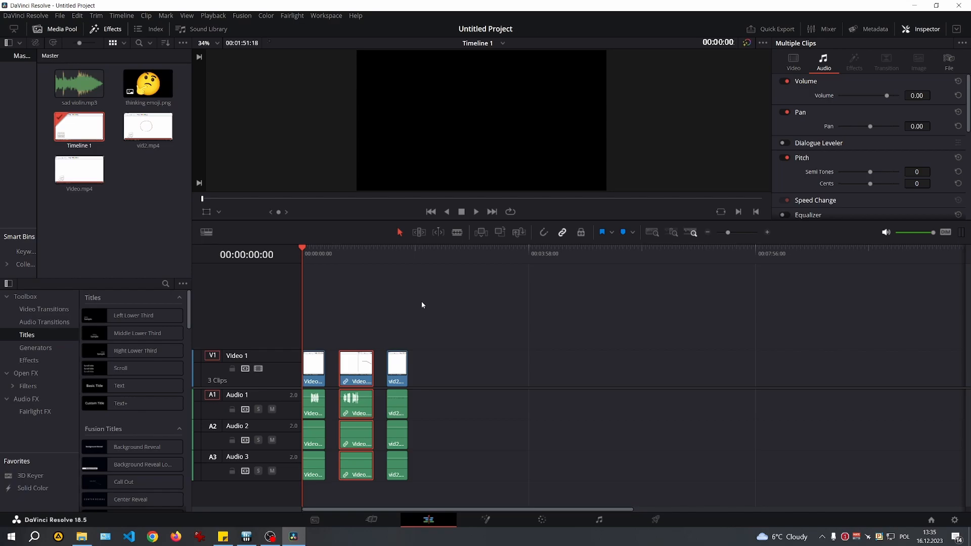
Step: Undo the split and move of Video.mp4, redo both edits, and undo them again
key(ctrl+z)
key(ctrl+z)
key(ctrl+z)
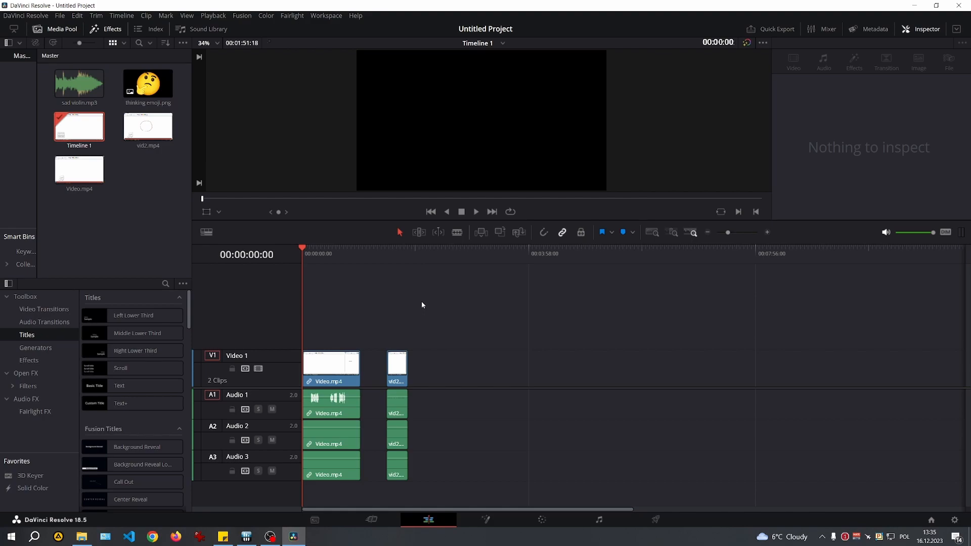
key(ctrl+shift+z)
key(ctrl+shift+z)
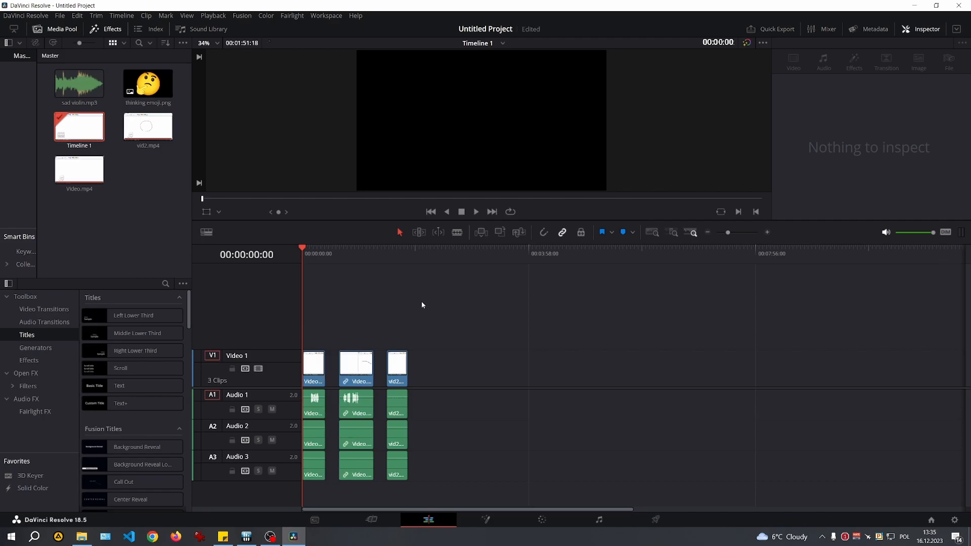
key(ctrl+z)
key(ctrl+z)
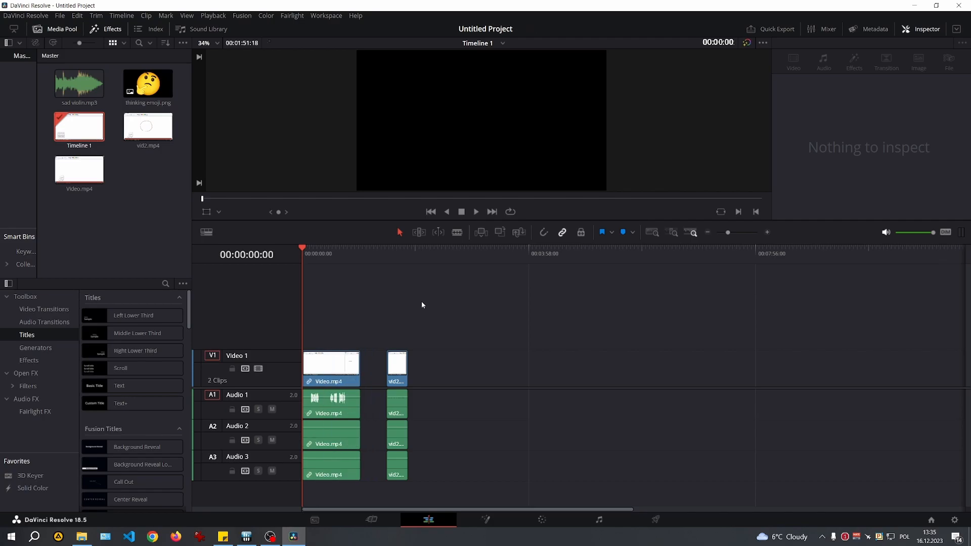
Step: Try splitting Video.mp4 near its middle and moving the second part later, and undo both edits
click(457, 233)
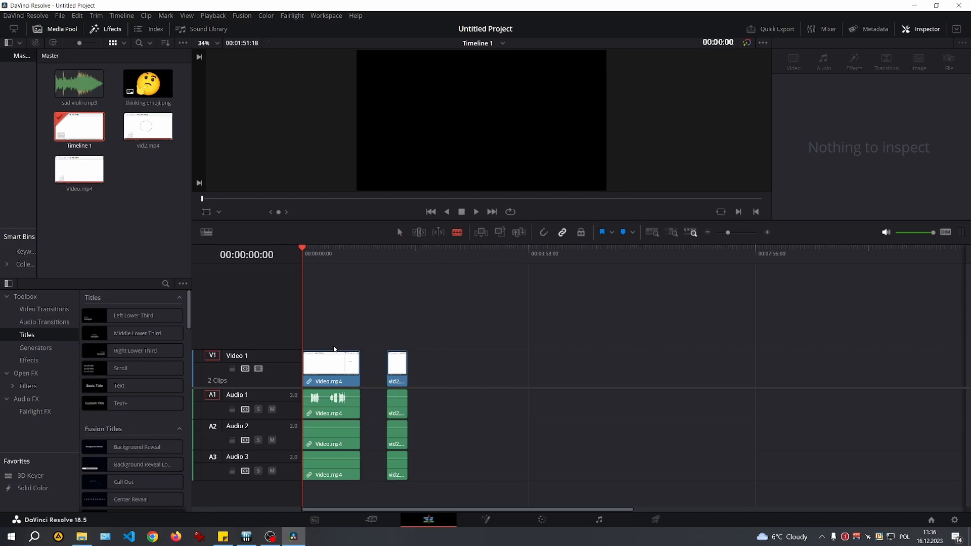
click(330, 365)
key(a)
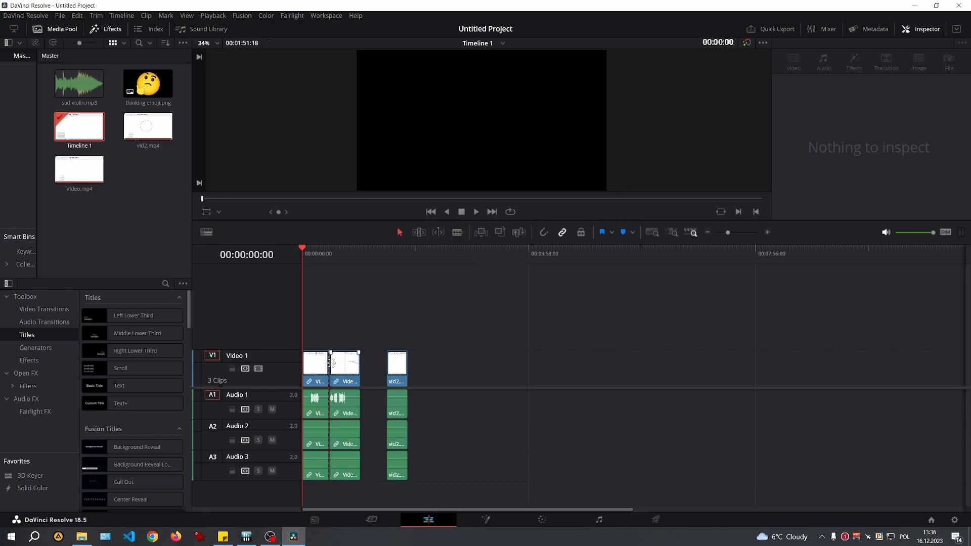
click(340, 368)
drag(358, 378, 358, 370)
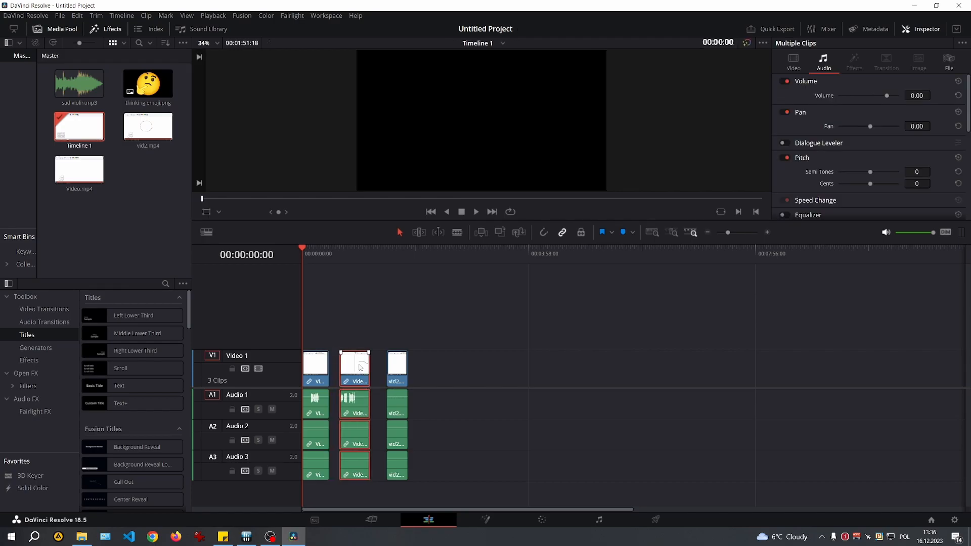
key(ctrl+z)
key(ctrl+z)
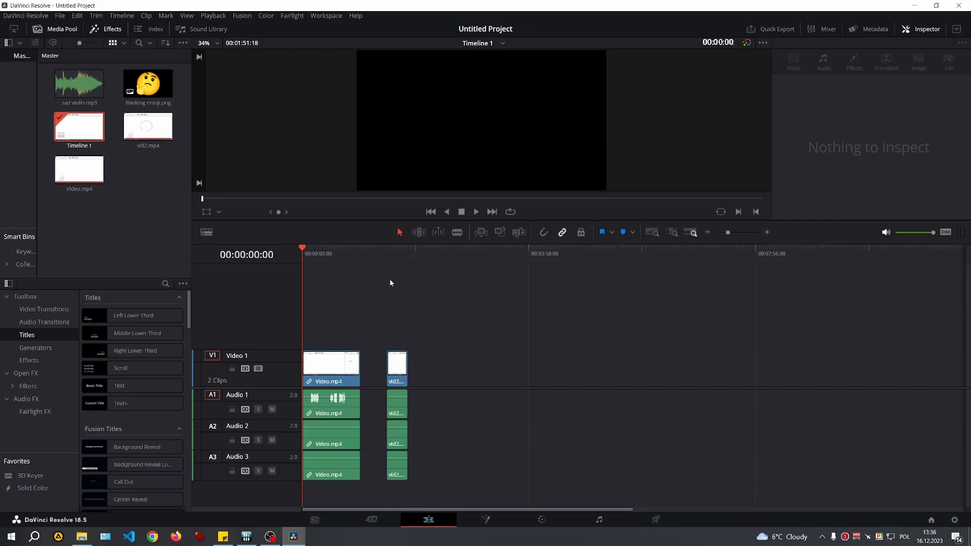
Step: Examine the Video.mp4 and vid2.mp4 clips at different timeline zoom levels and scroll along the timeline
click(766, 232)
click(766, 232)
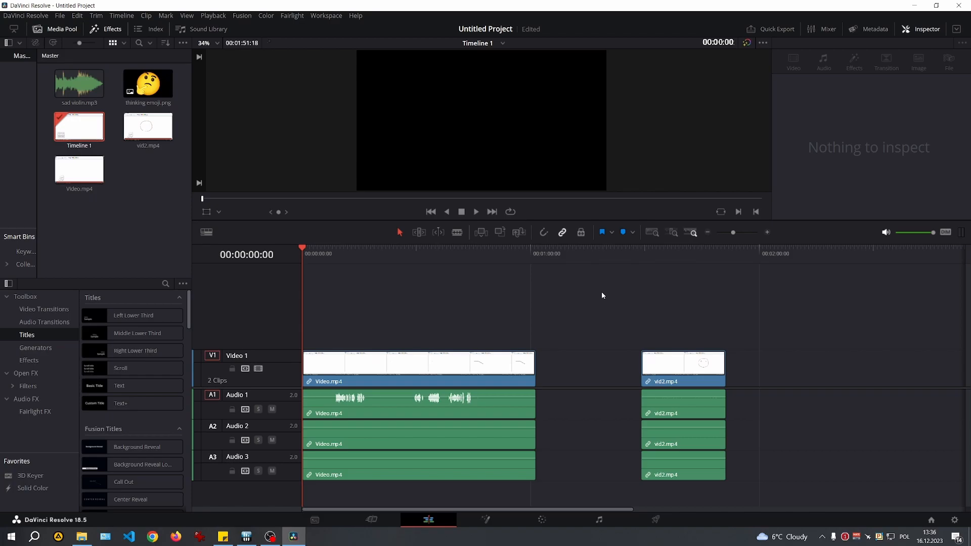
scroll(602, 293, down, 4)
scroll(601, 295, up, 4)
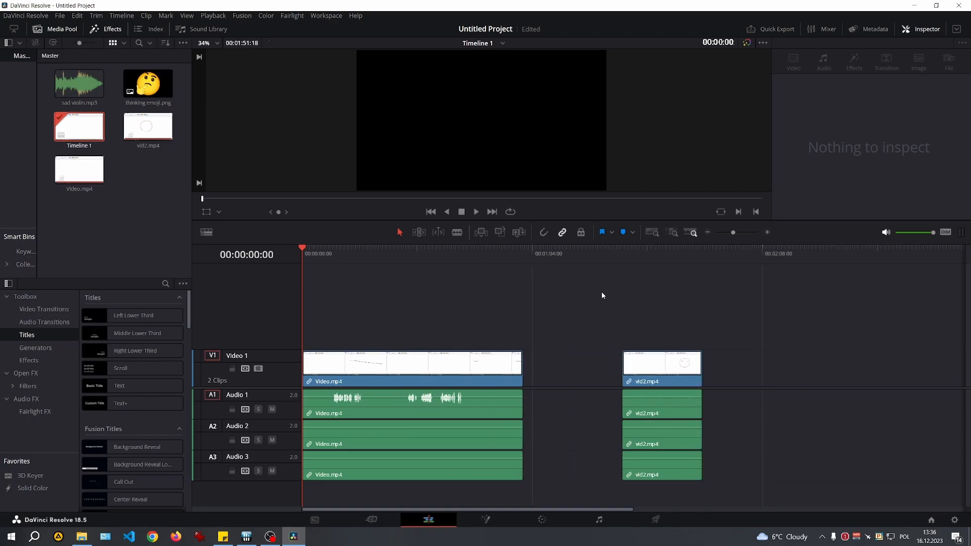
scroll(602, 295, up, 1)
scroll(602, 295, up, 3)
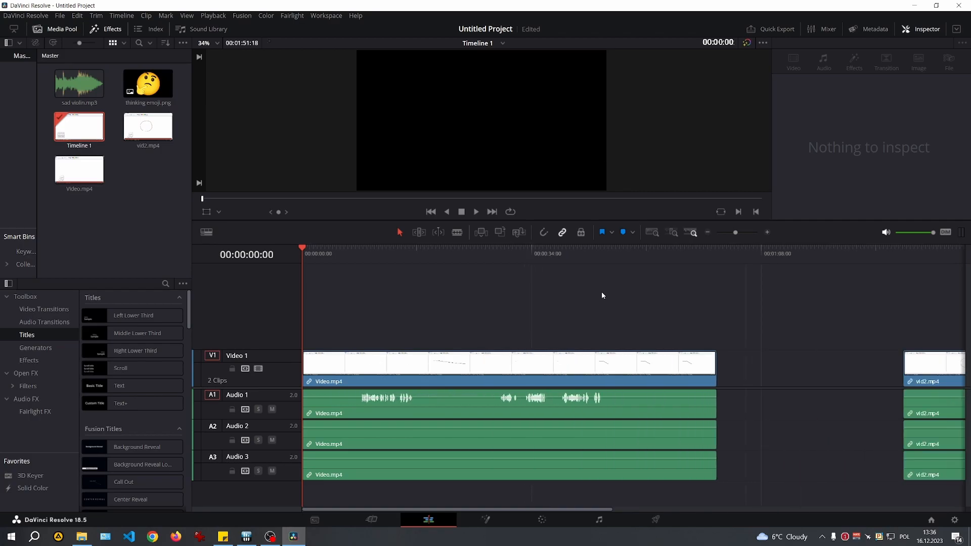
scroll(602, 295, up, 1)
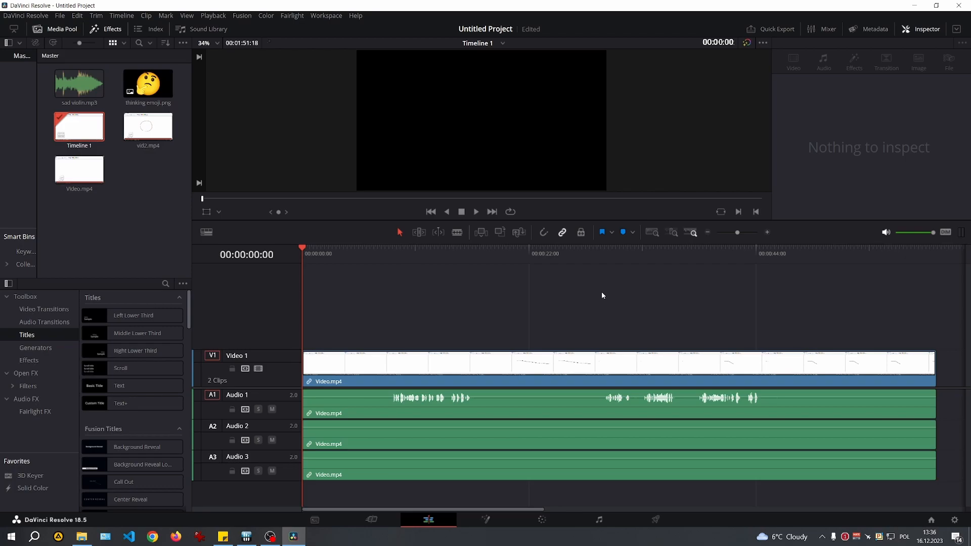
drag(303, 249, 280, 247)
scroll(436, 287, right, 6)
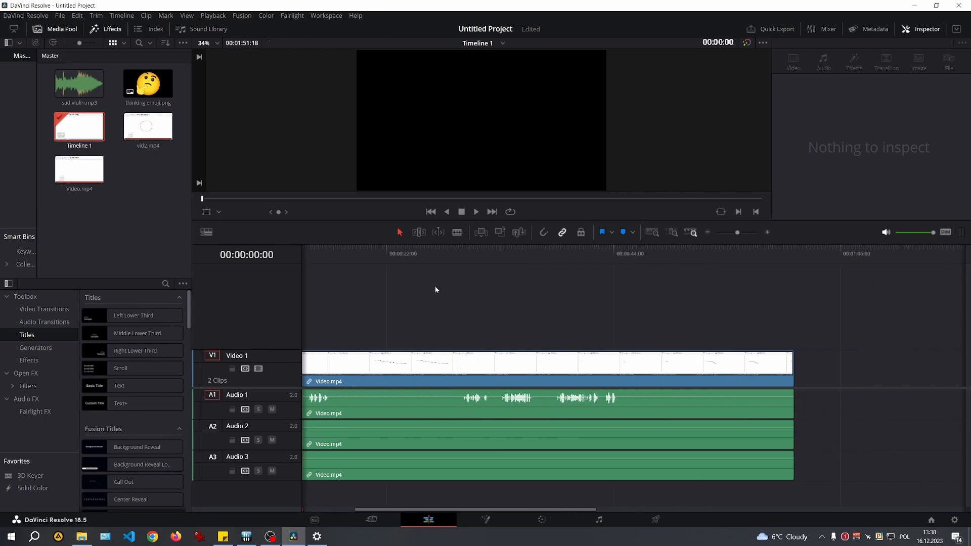
scroll(434, 286, left, 6)
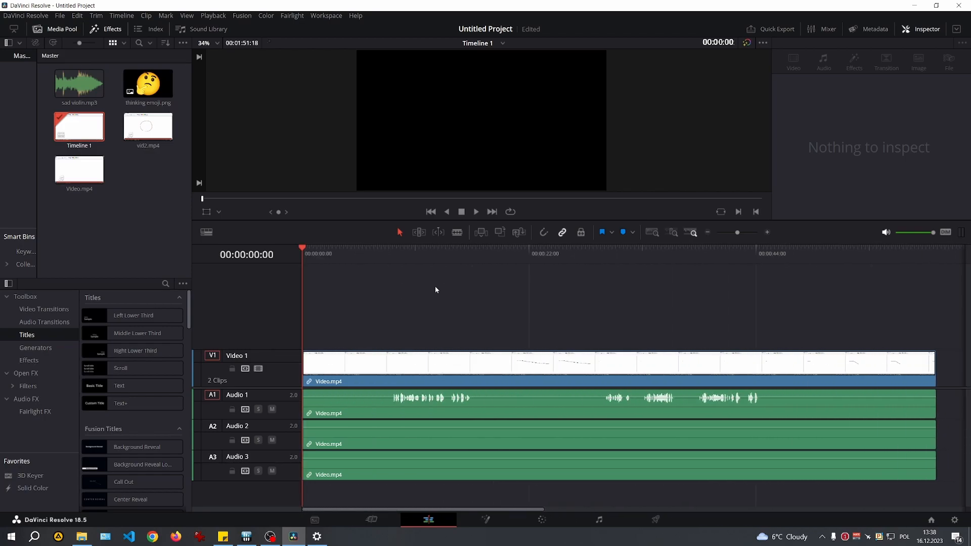
scroll(435, 287, down, 3)
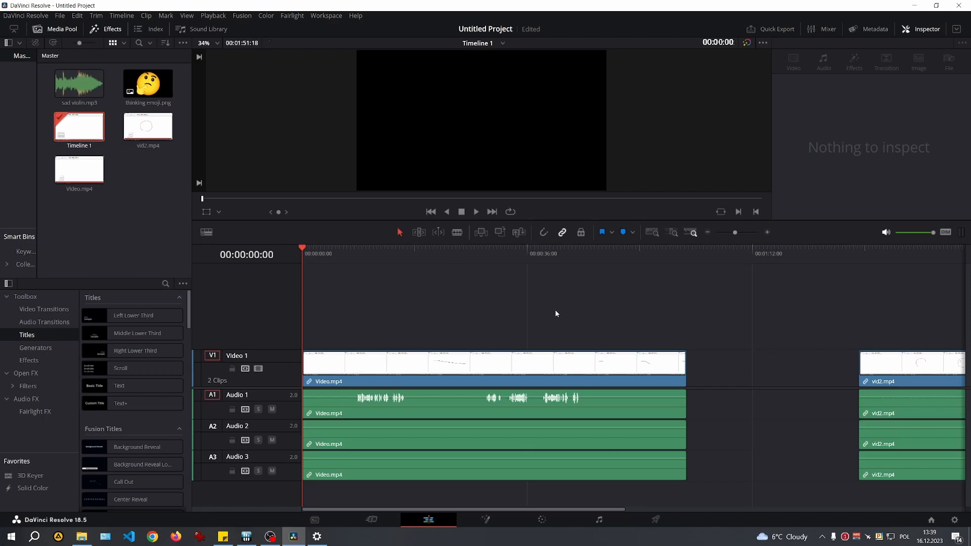
Step: Play Timeline 1 briefly from its start, and jump to the next edit point and back to the beginning
click(566, 256)
drag(315, 251, 301, 252)
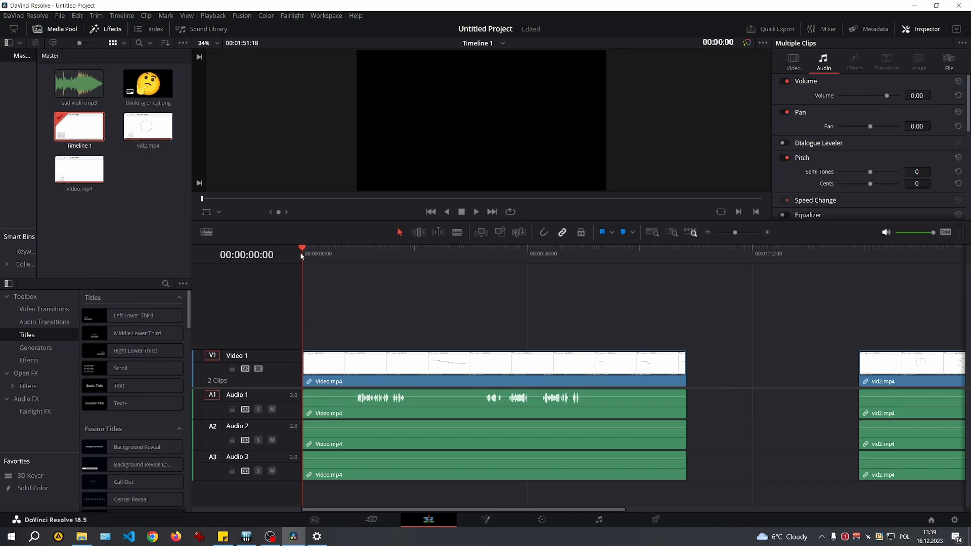
key(space)
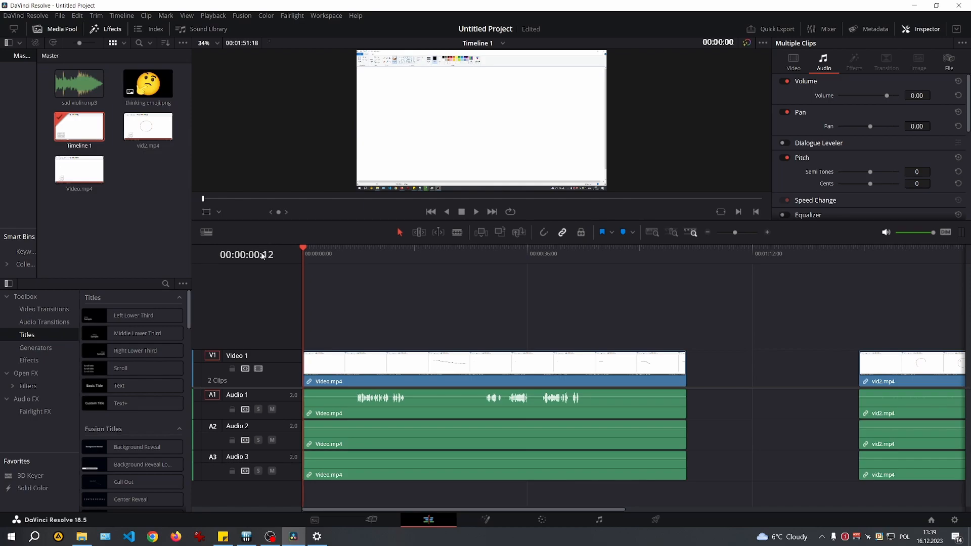
key(Down)
key(Up)
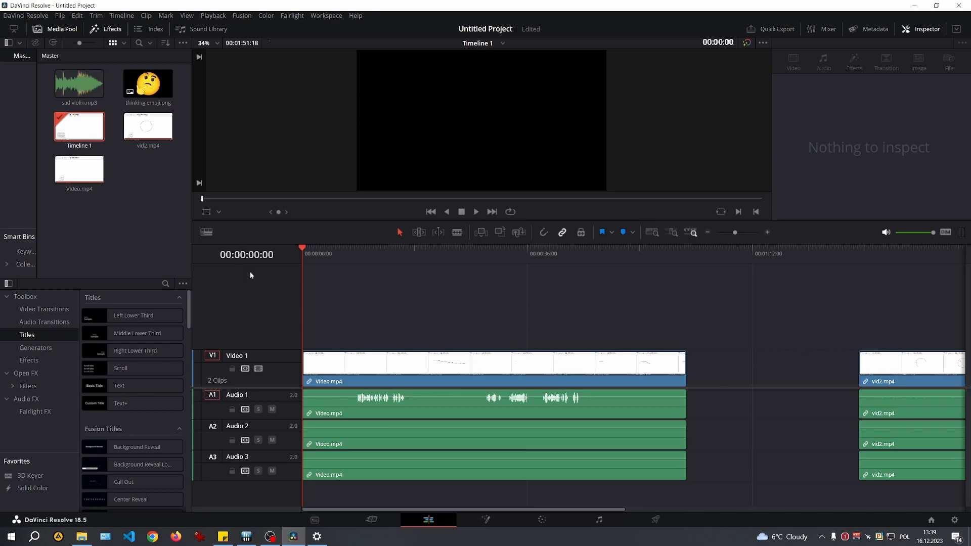
Step: Move the playhead forward frame by frame from the start of Timeline 1 and step it back to the beginning
key(Right)
key(Right)
key(Right)
key(Right)
key(Right)
key(Right)
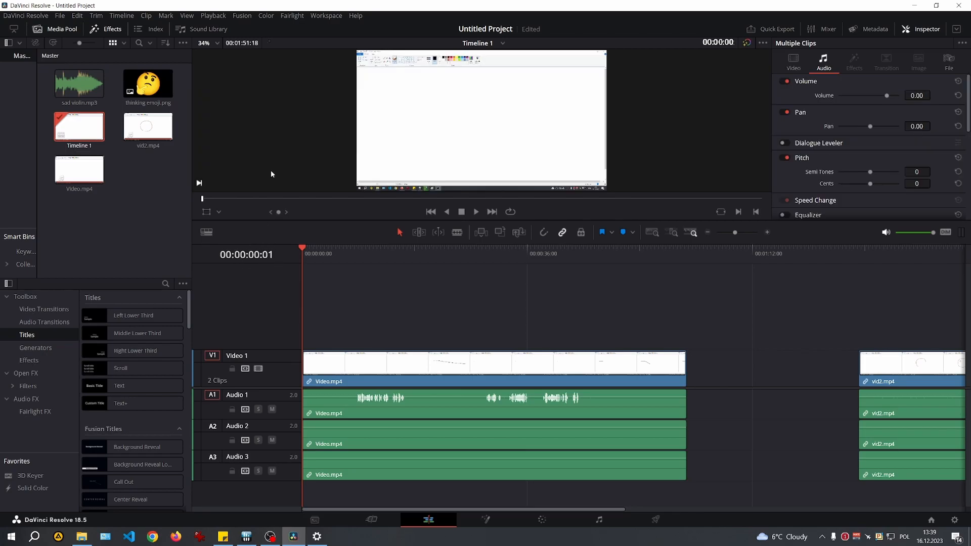
key(Left)
key(Left)
key(Left)
key(Left)
key(Left)
key(Left)
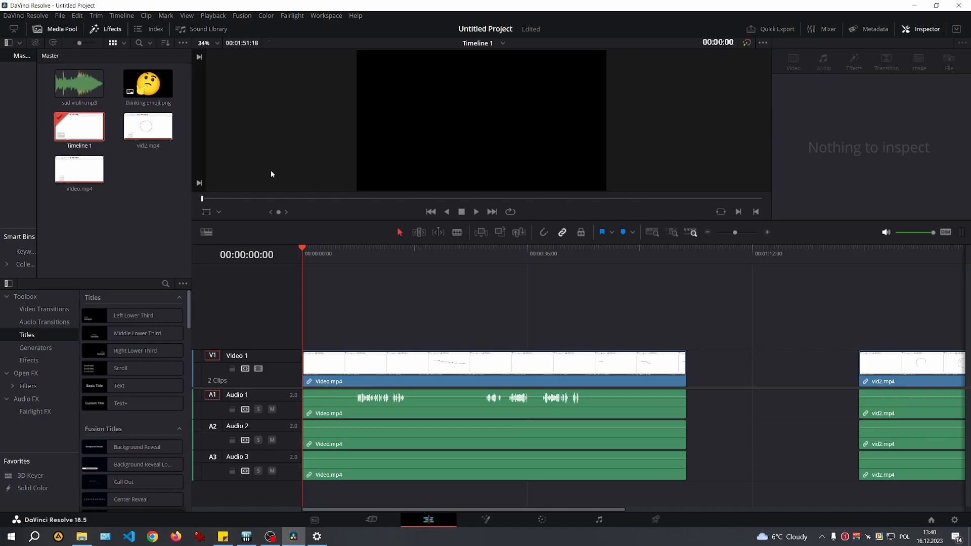
Step: Advance the playhead four seconds in one-second increments, and jump between the start and end of Video.mp4
key(shift+Right)
key(shift+Right)
key(shift+Right)
key(shift+Right)
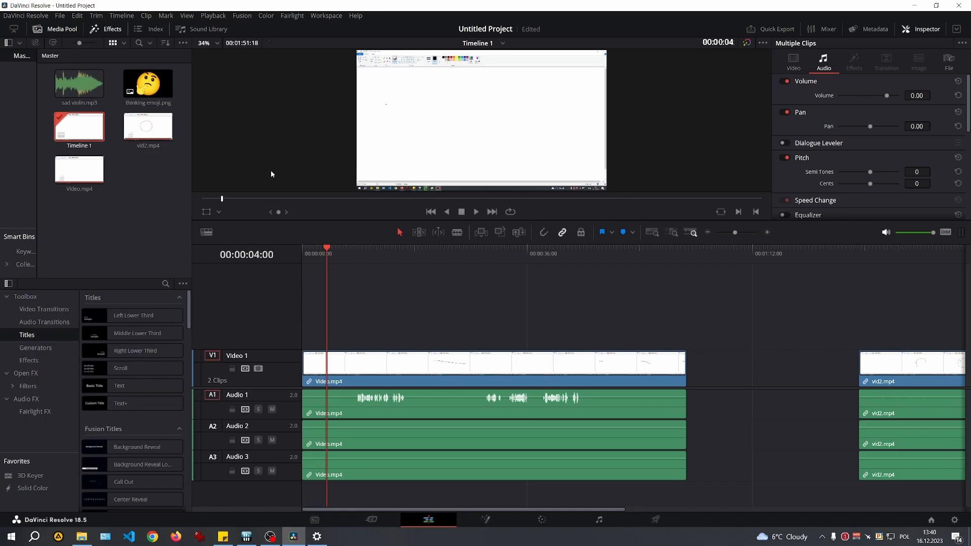
key(Up)
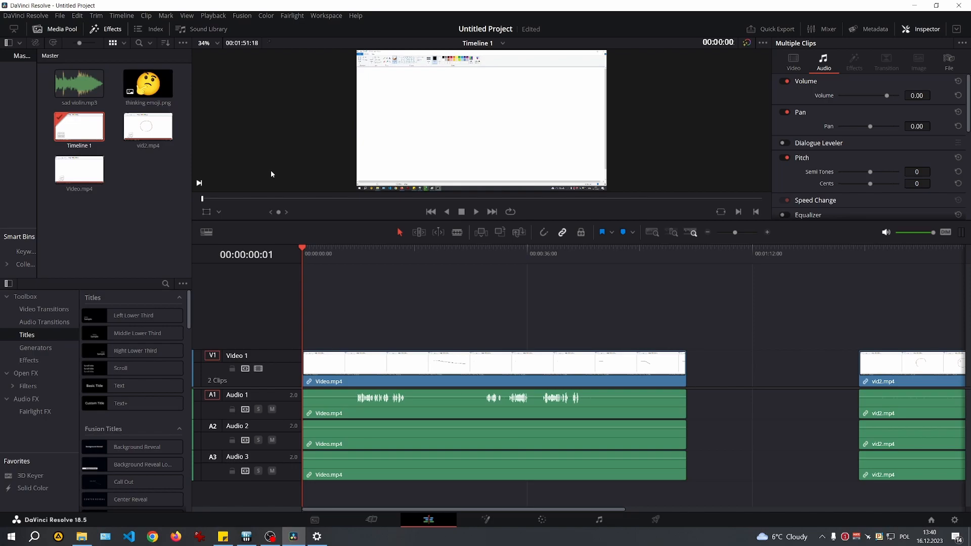
key(Down)
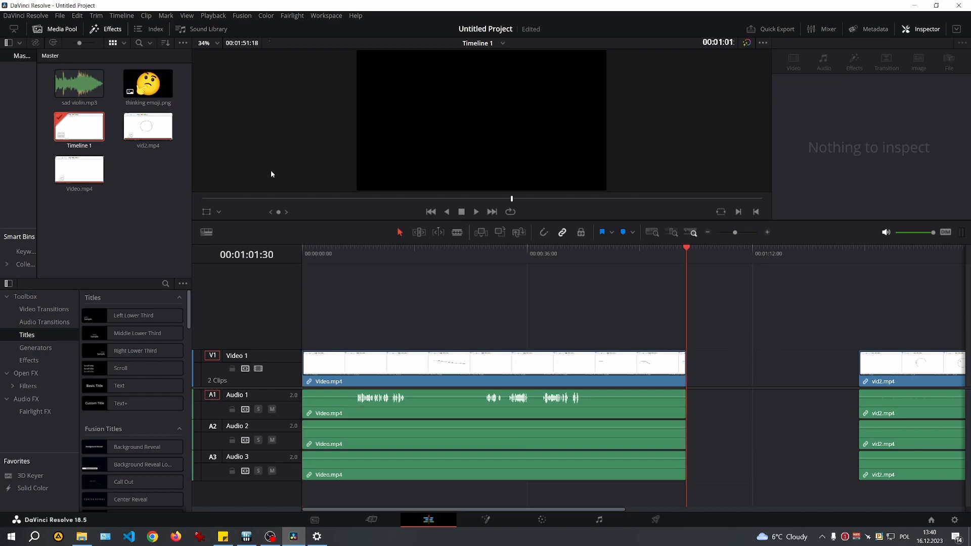
key(Up)
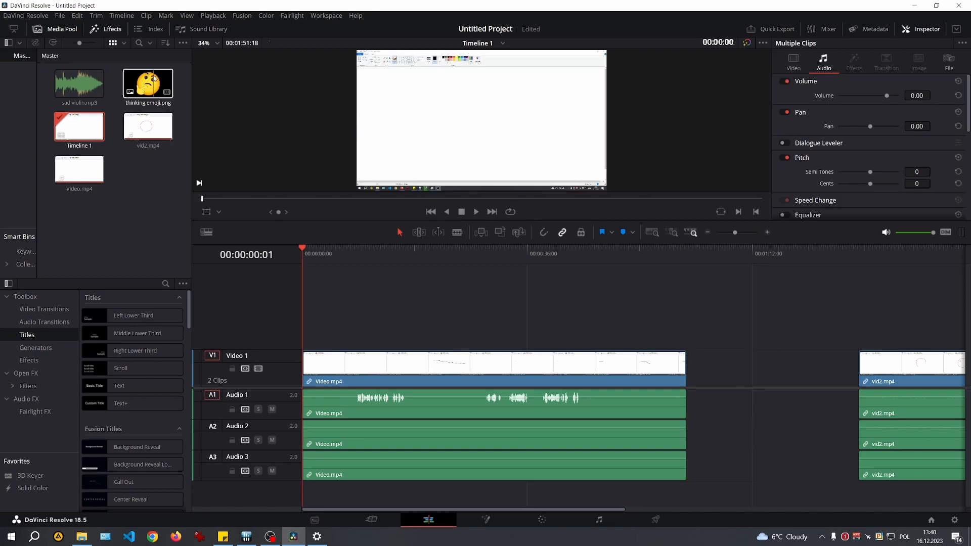
Step: Try placing thinking emoji.png above Video.mp4 at about 24 s, jump through its edit points to the timeline start, and undo the placement
drag(152, 83, 454, 320)
key(Down)
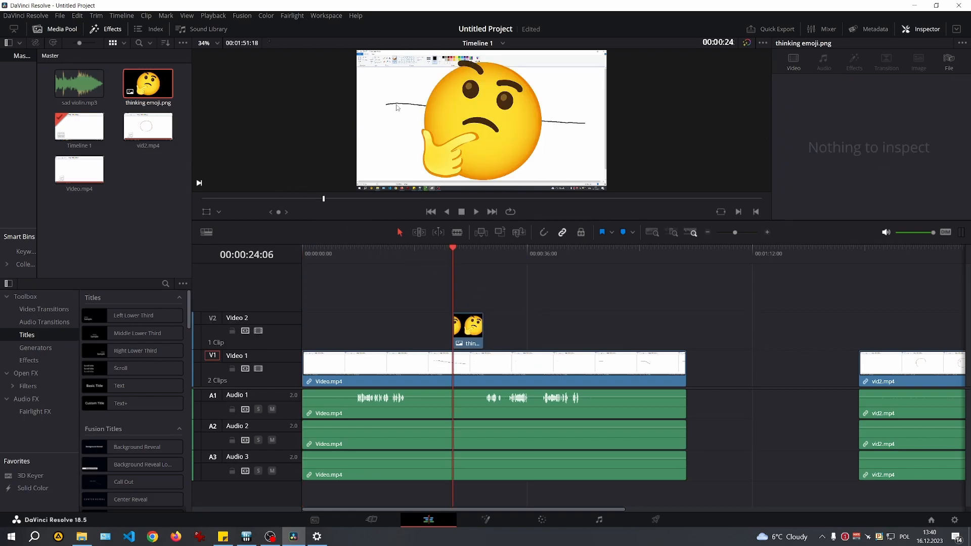
key(Down)
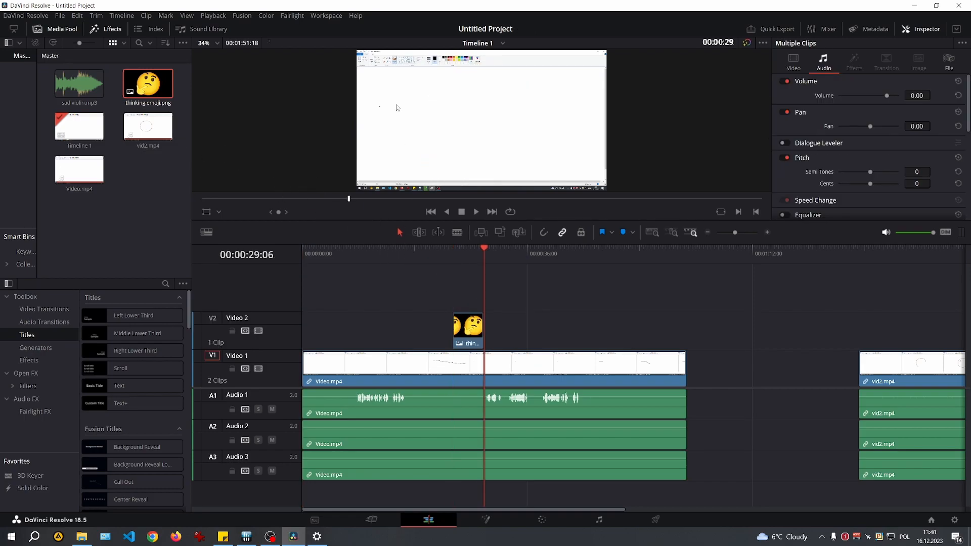
key(Home)
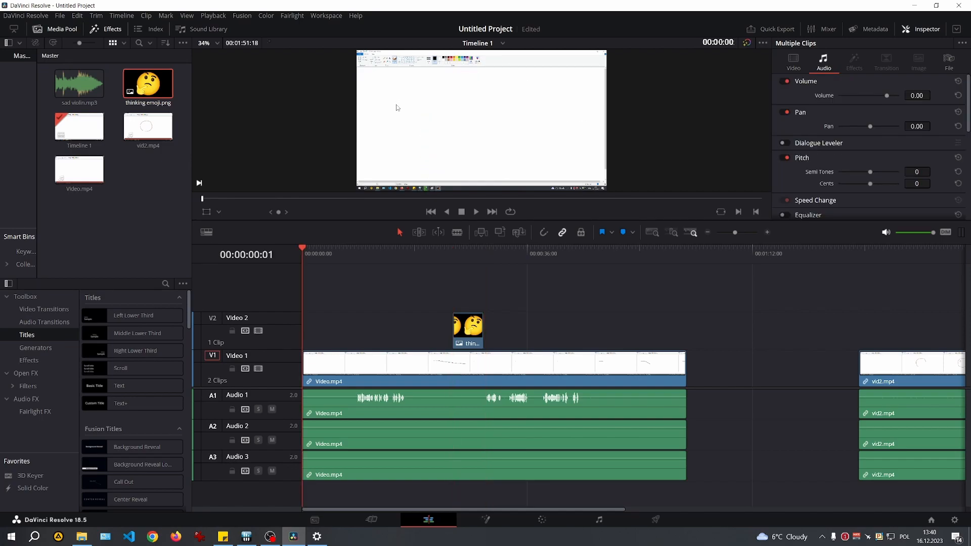
key(ctrl+z)
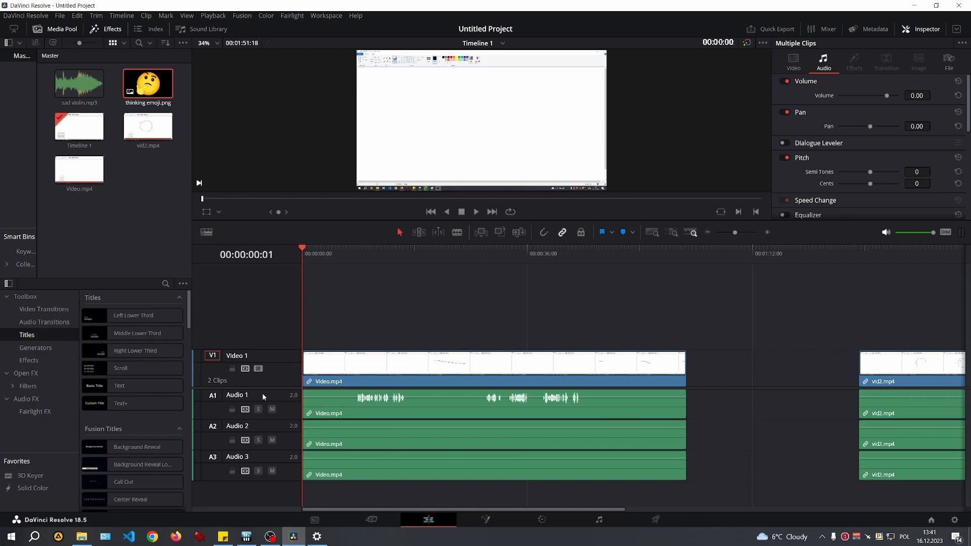
Step: Shift the divider between the video and audio tracks and make the Audio 1 track slightly taller
mouse_move(256, 386)
mouse_down()
mouse_move(256, 409)
mouse_move(263, 333)
mouse_move(270, 387)
mouse_up()
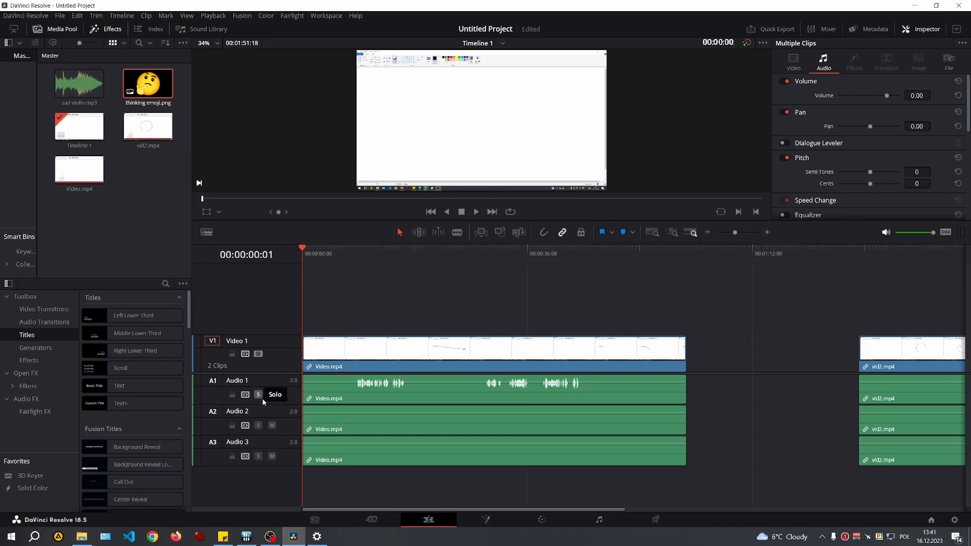
mouse_move(263, 403)
mouse_down()
mouse_move(264, 382)
mouse_move(263, 401)
mouse_up()
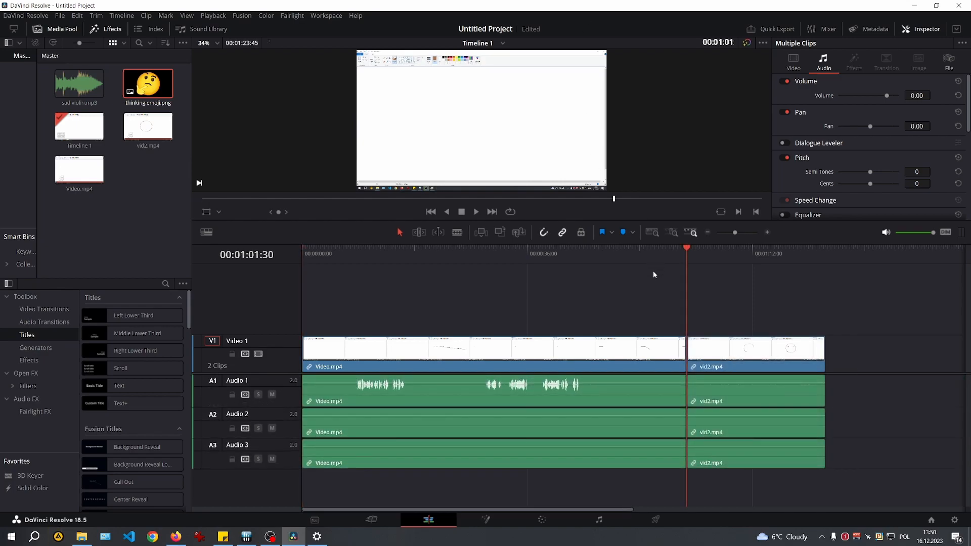
Step: Try selecting the clips from the playhead forward, select every clip in the timeline, and clear the selection
drag(595, 284, 849, 416)
key(y)
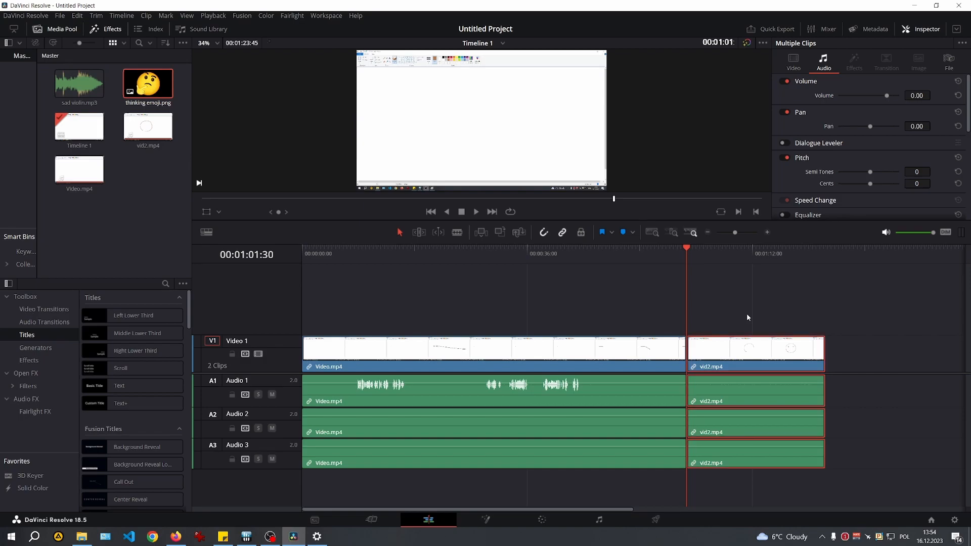
click(747, 314)
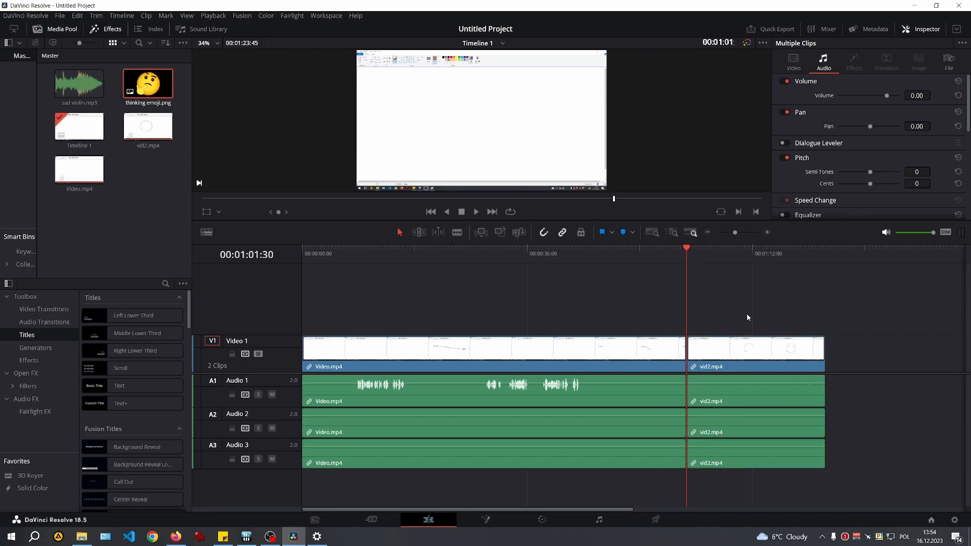
key(ctrl+a)
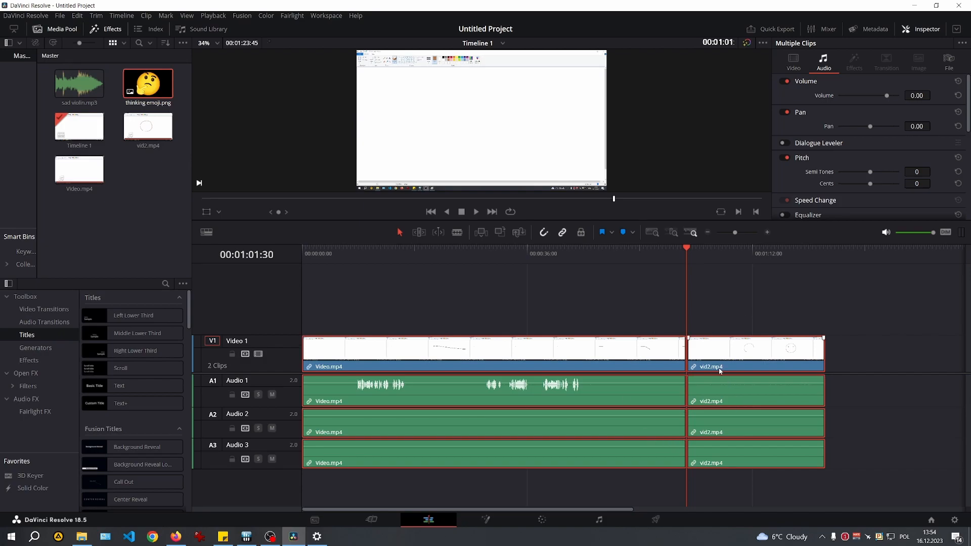
click(714, 280)
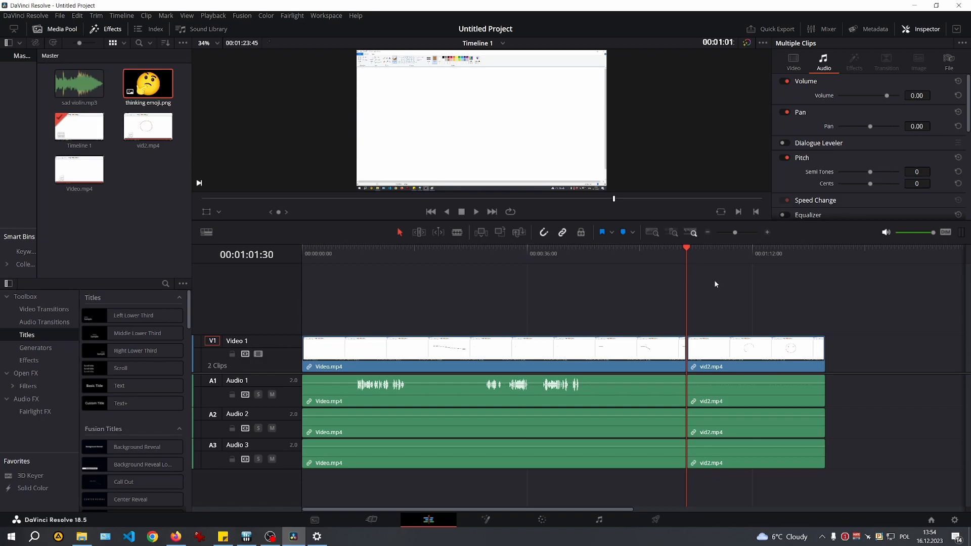
Step: Try moving vid2.mp4 about 10 s later, select the clips from the playhead backward, and undo the move
click(723, 356)
drag(723, 356, 787, 357)
click(741, 317)
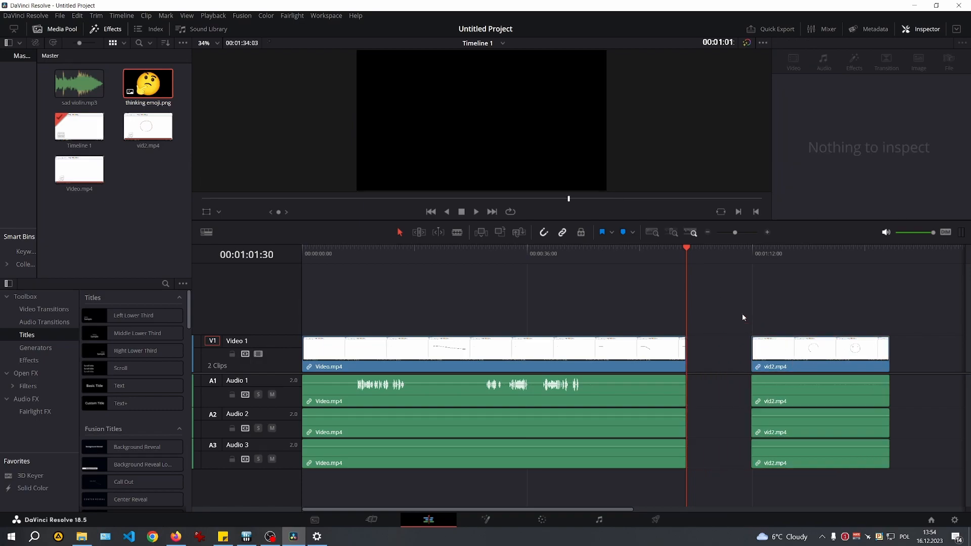
key(ctrl+y)
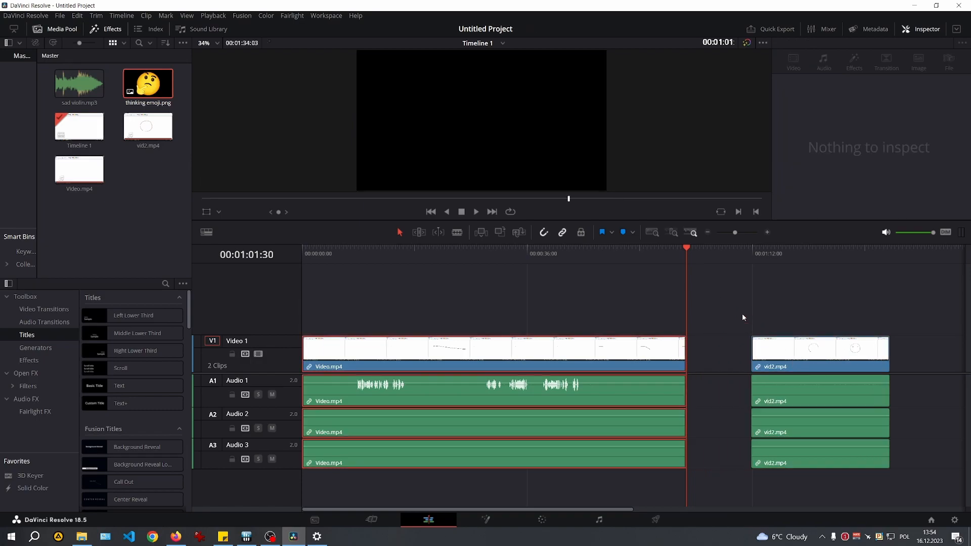
key(ctrl+z)
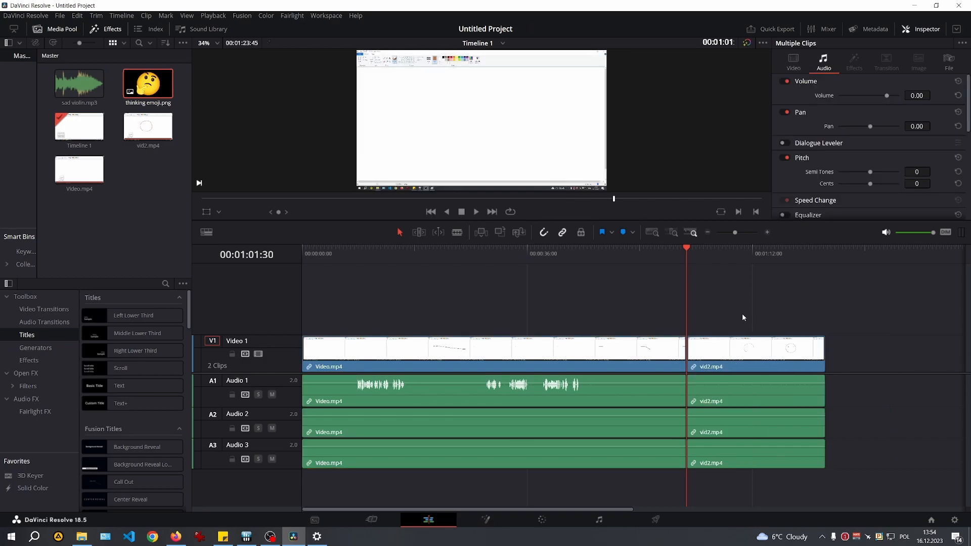
Step: Play the timeline from the start of vid2.mp4, stop, play it at increased speed, and play it in reverse
key(space)
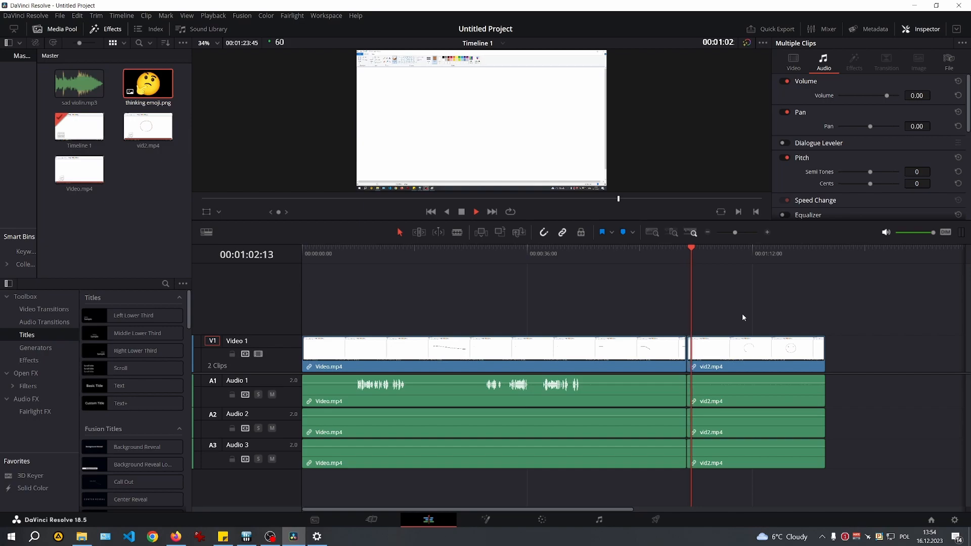
key(space)
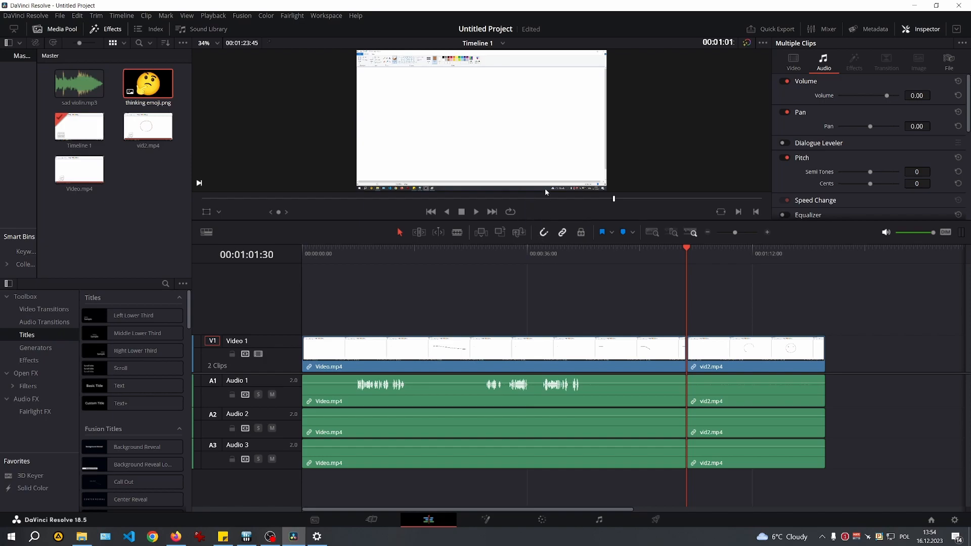
key(l)
key(l)
key(l)
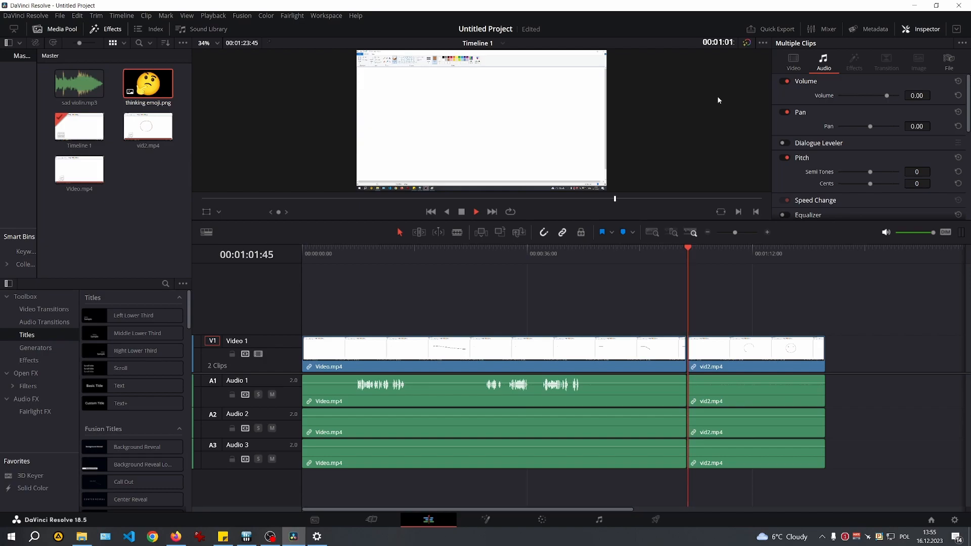
key(k)
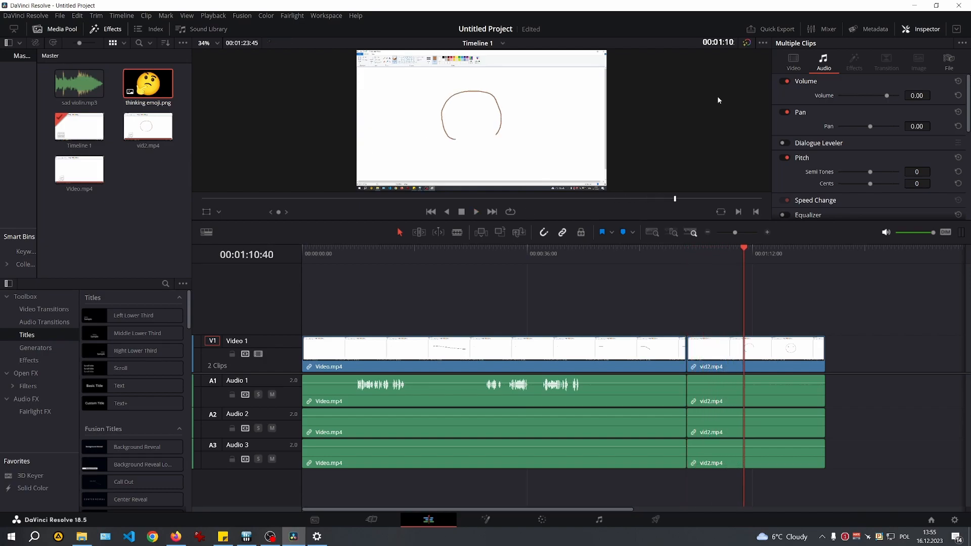
key(j)
key(j)
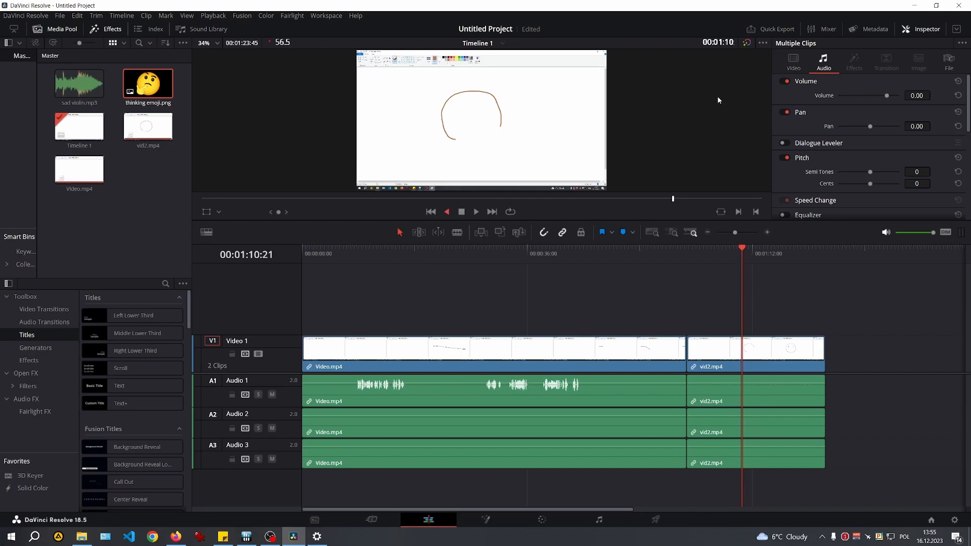
key(Up)
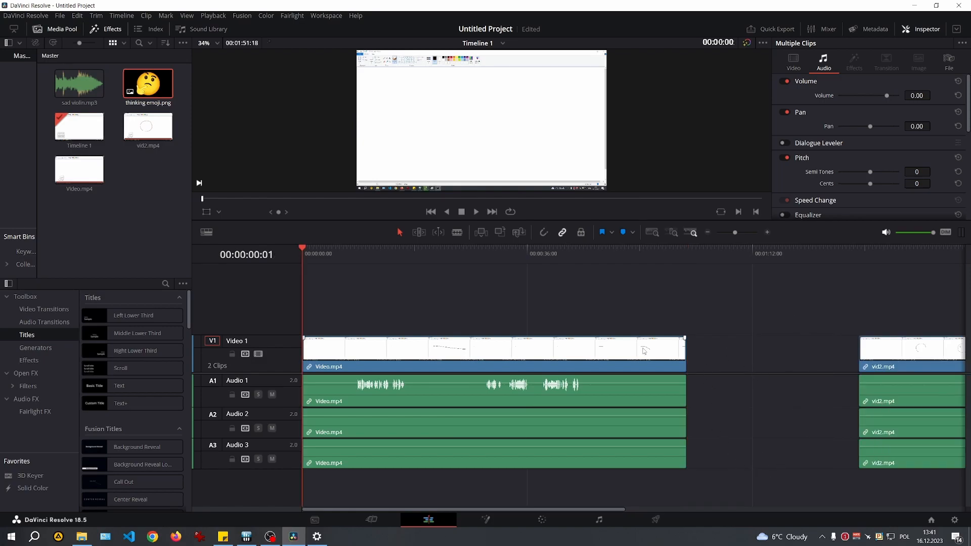
Step: Move vid2.mp4 slightly earlier and ripple delete the gap between it and Video.mp4, undoing and repeating the deletion once
mouse_move(888, 341)
mouse_down()
mouse_move(660, 345)
mouse_move(891, 353)
mouse_up()
click(737, 360)
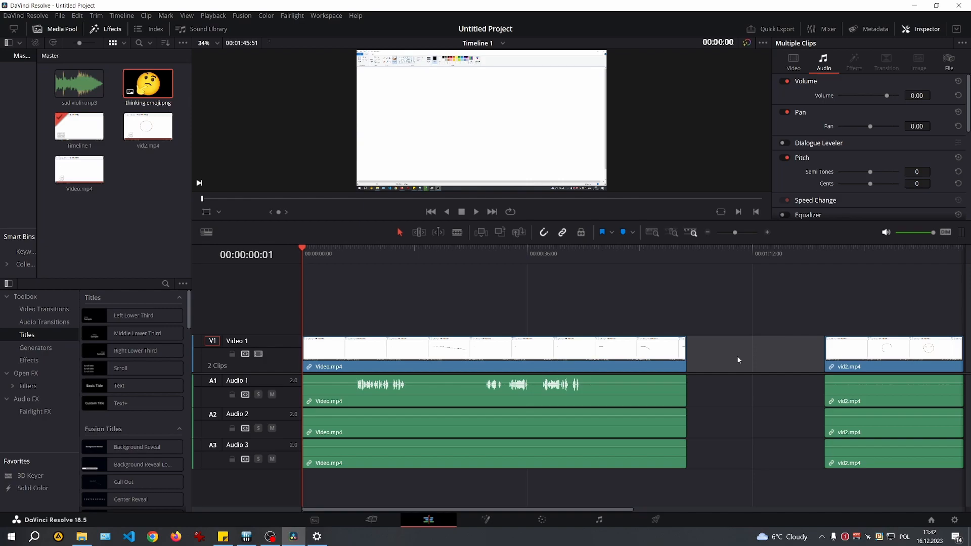
key(Delete)
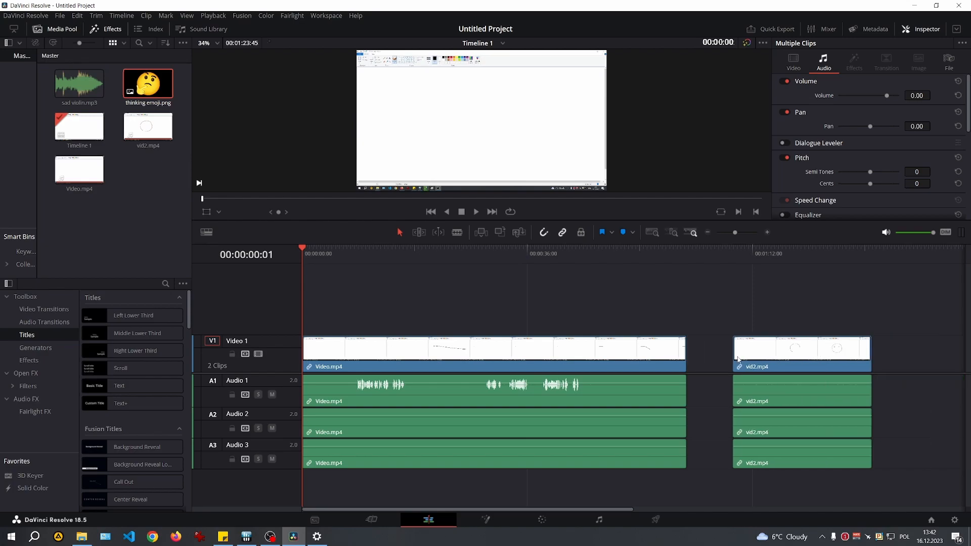
key(ctrl+z)
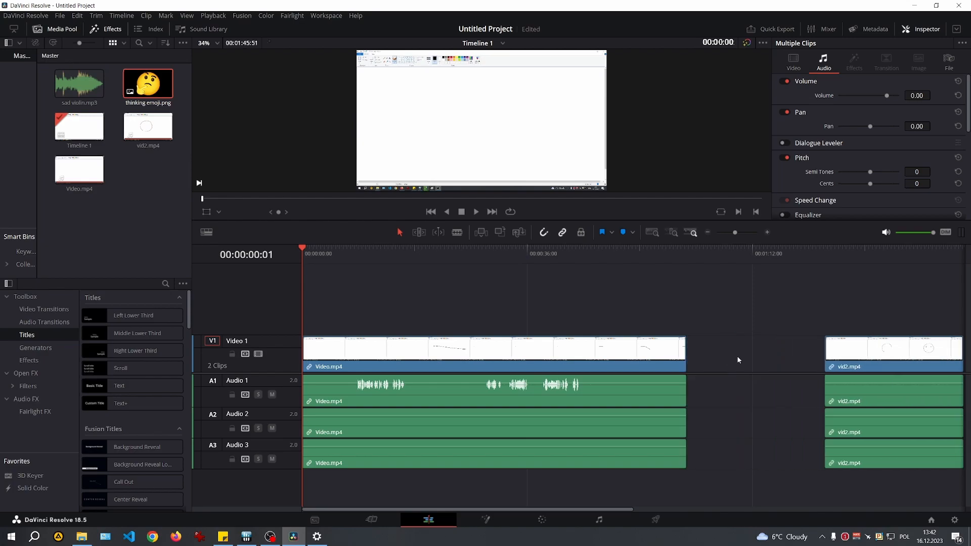
key(Delete)
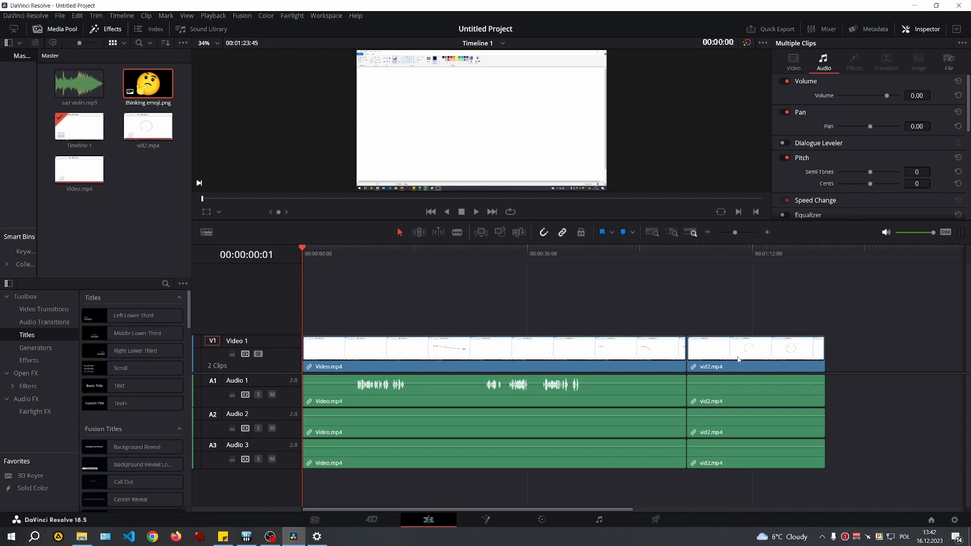
Step: Try splitting Video.mp4 near 52 s and deleting its end section, and undo the edits
key(b)
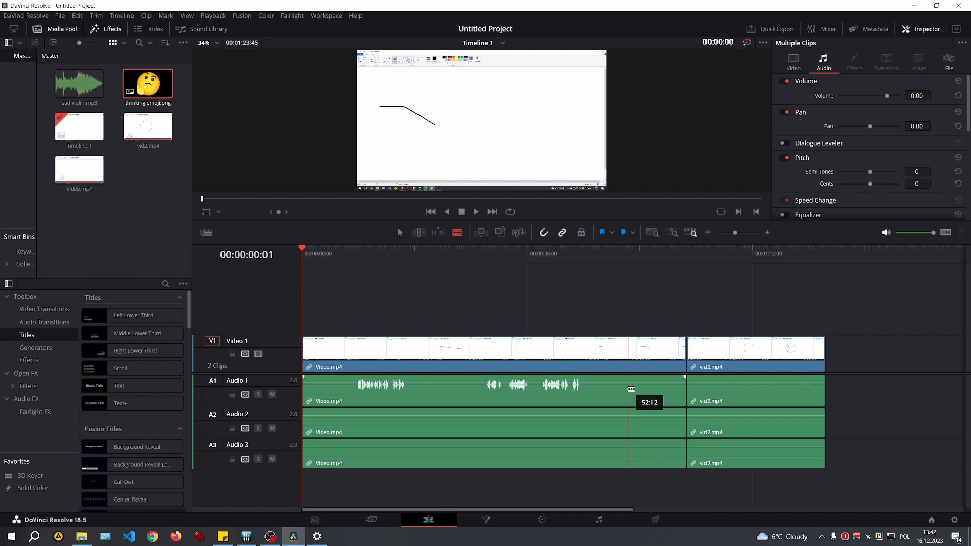
click(626, 392)
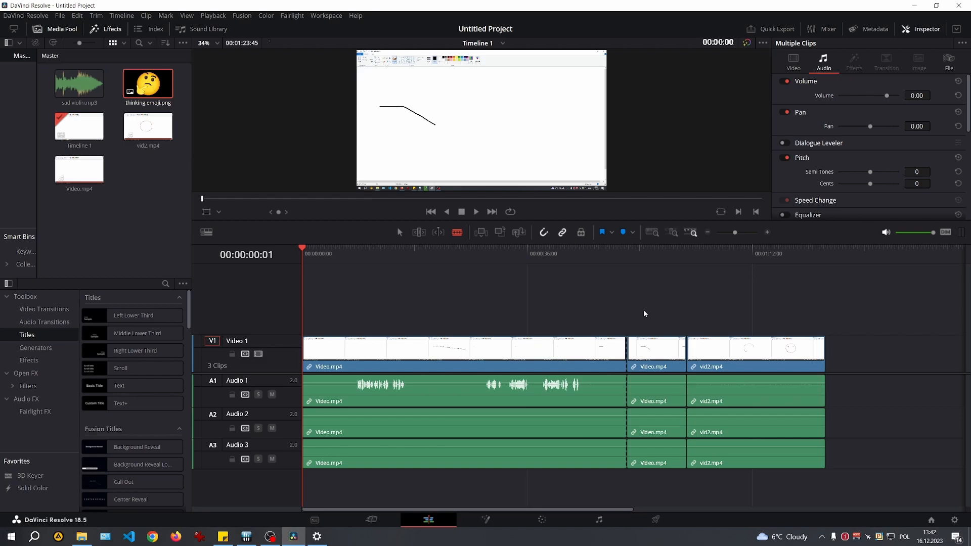
key(a)
click(656, 343)
key(Delete)
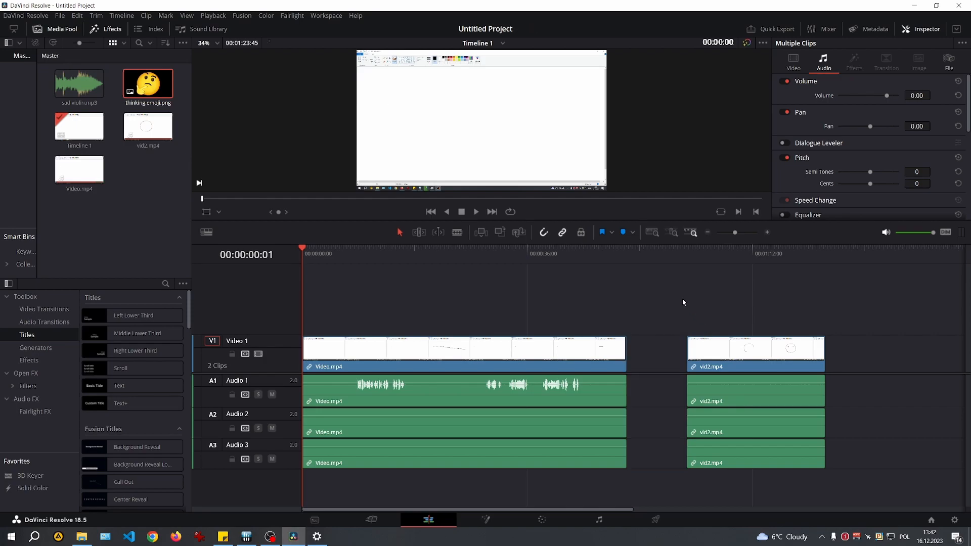
key(ctrl+z)
key(Delete)
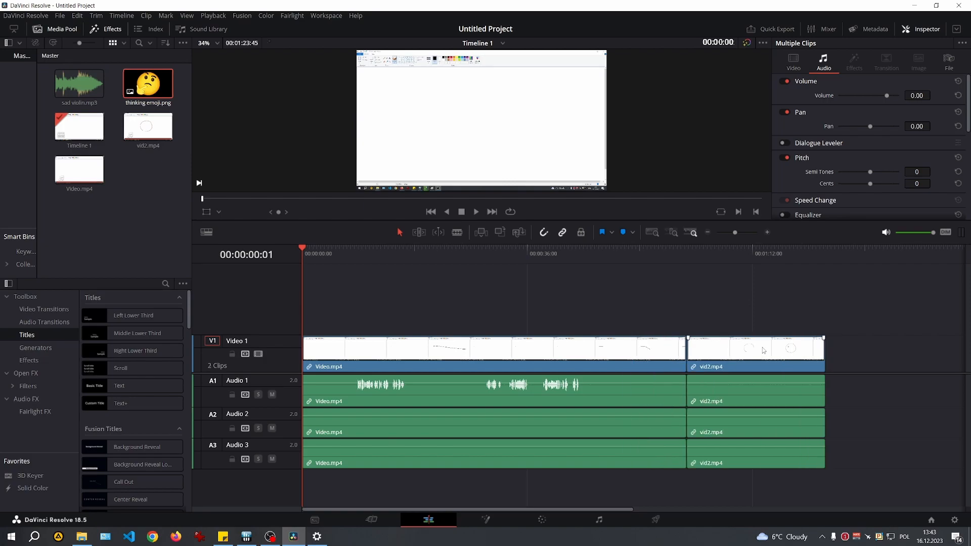
Step: Try moving vid2.mp4 with its linked audio later in the timeline, and undo the move
click(763, 350)
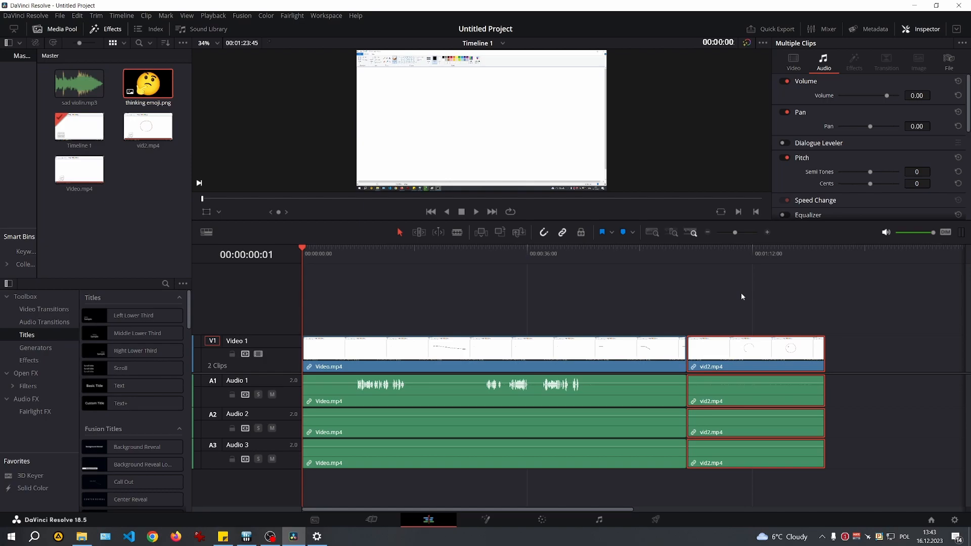
drag(738, 354, 886, 373)
drag(889, 371, 881, 371)
key(ctrl+z)
Step: Unlink the video and audio of vid2.mp4 and move its Audio 1 clip later in the timeline on its own
click(776, 353)
mouse_move(776, 352)
mouse_down()
mouse_move(825, 360)
mouse_move(777, 371)
mouse_up()
right_click(757, 346)
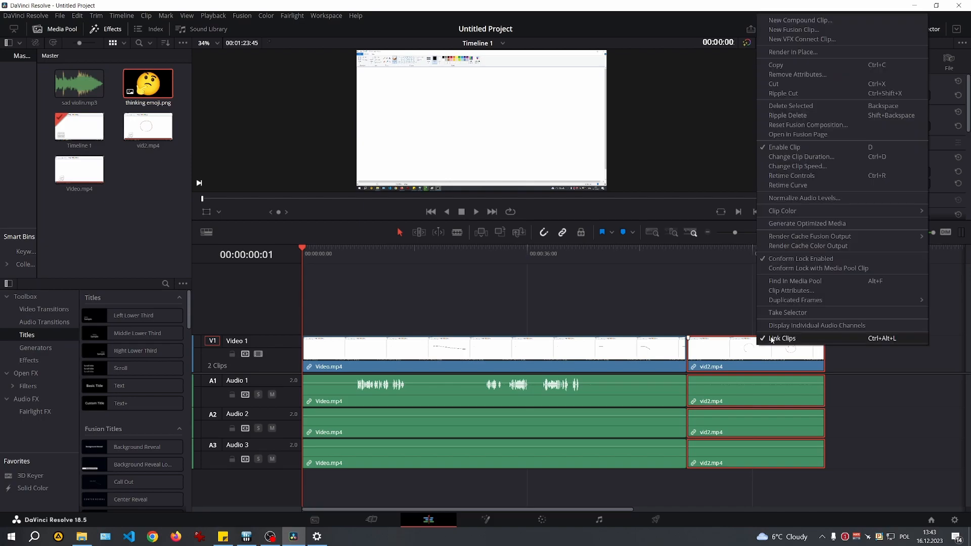
click(772, 338)
click(851, 373)
drag(775, 386, 845, 386)
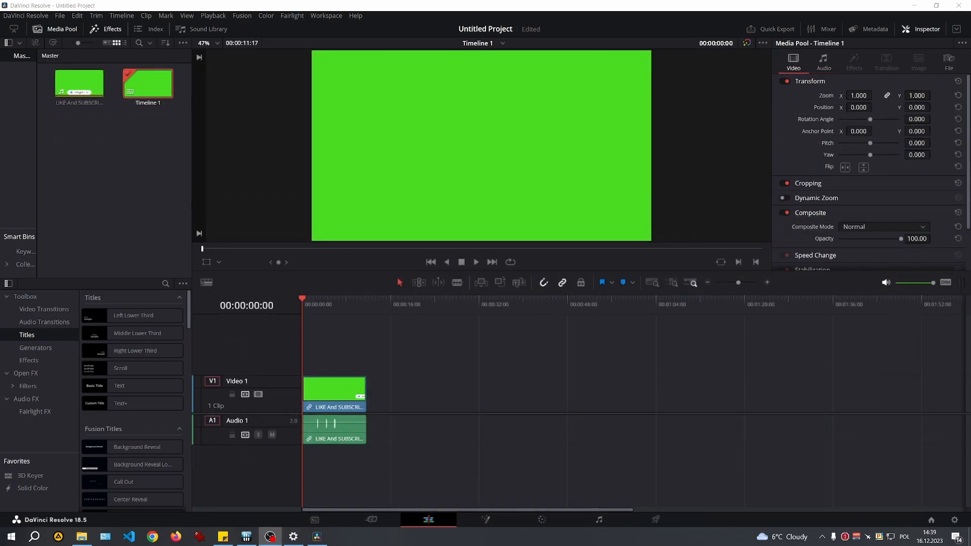
Step: Place the playhead at about 4 s and export Timeline 1 to the desktop's New folder as a DRT timeline file named Outro
click(301, 356)
click(326, 353)
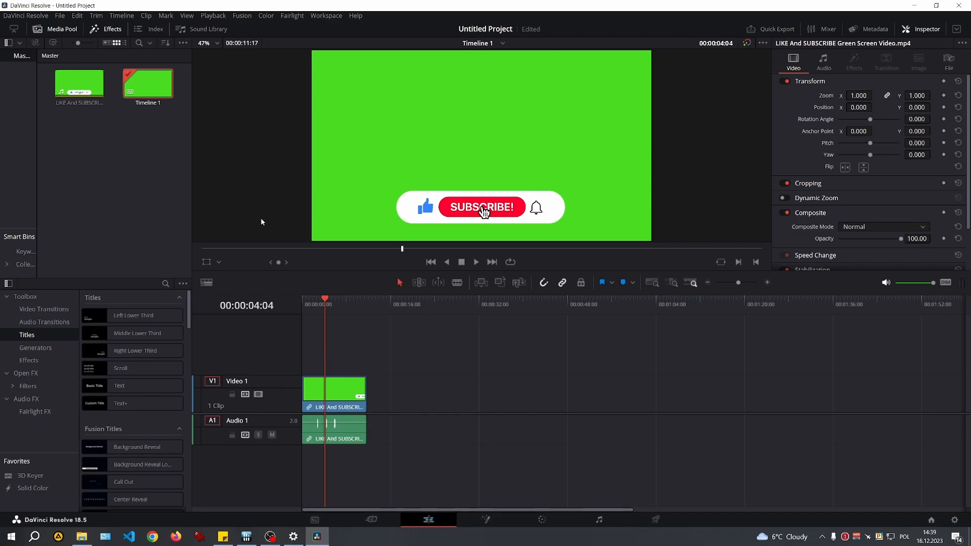
right_click(148, 87)
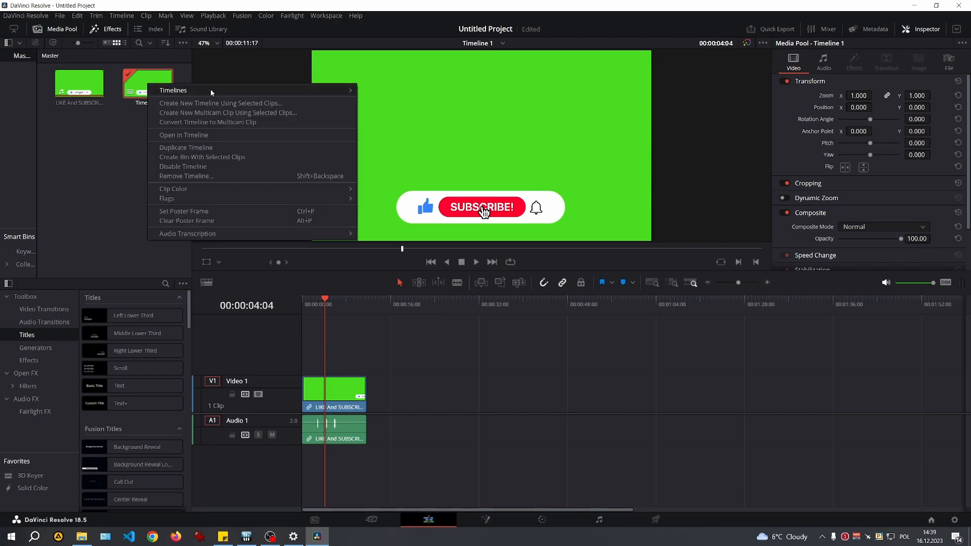
mouse_move(297, 92)
mouse_move(456, 122)
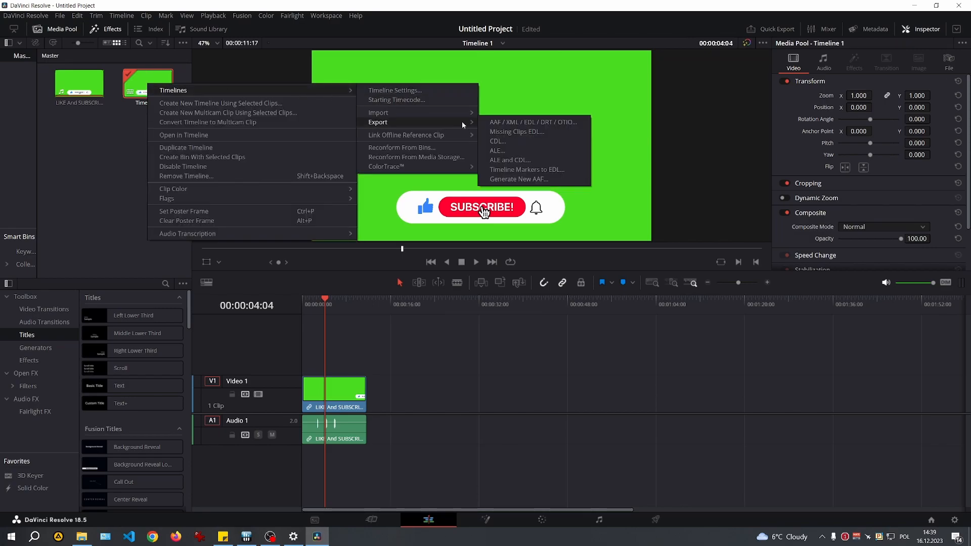
click(562, 126)
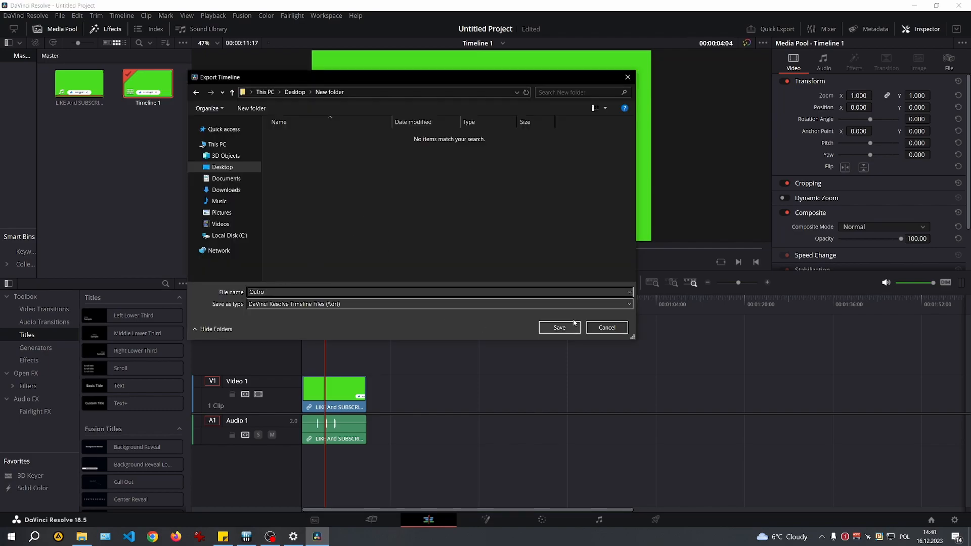
click(559, 327)
Step: Switch to File Explorer and bring the exported Outro timeline file into the DaVinci Resolve media pool
key(alt+Tab)
drag(345, 235, 114, 184)
click(146, 195)
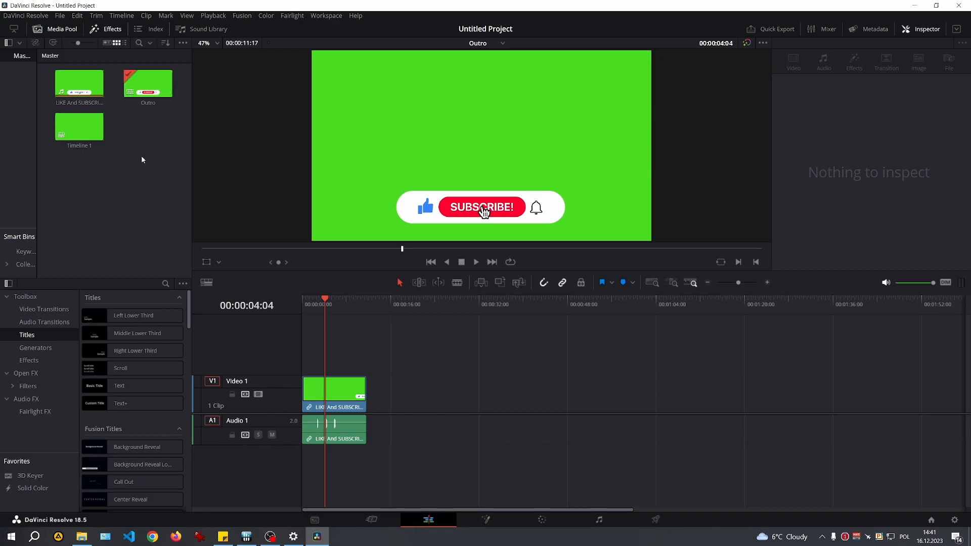
Step: Reopen Timeline 1 and place the Outro timeline on its Video 1 track after the existing clip, at about 19 s
double_click(93, 125)
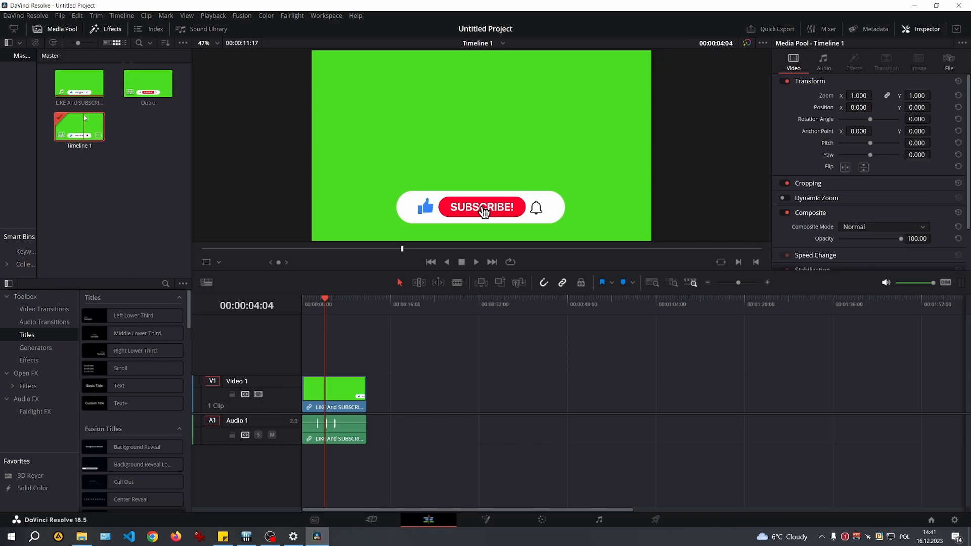
drag(139, 82, 408, 401)
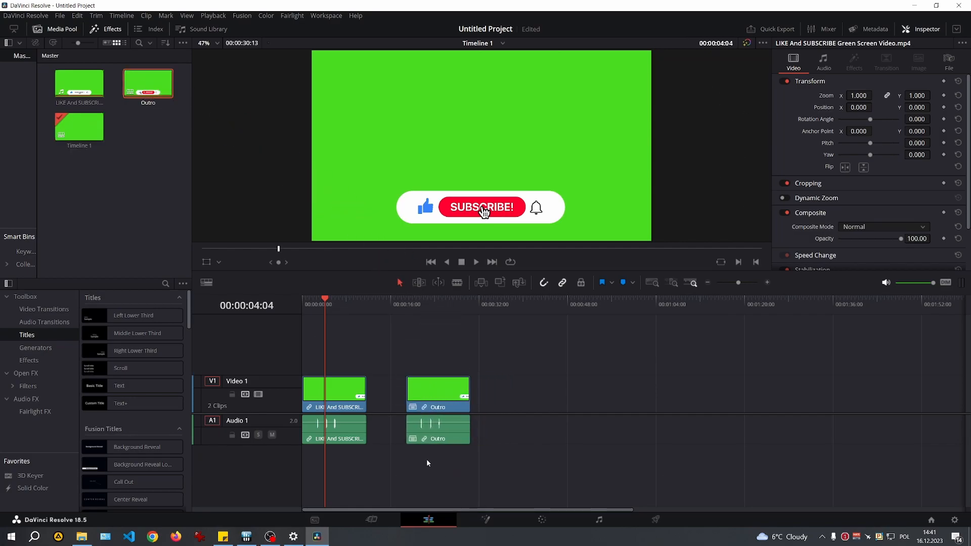